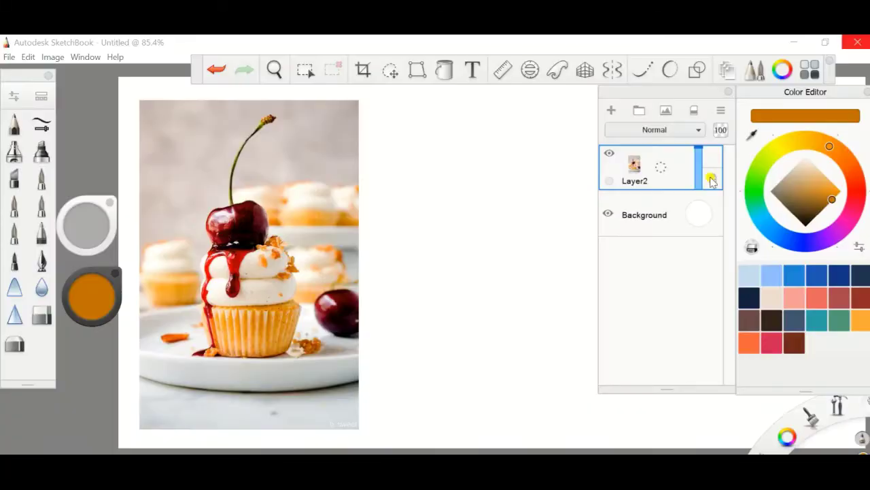
Add a new layer, choose a pencil brush, and test an orange stroke before zooming in
left_click(611, 110)
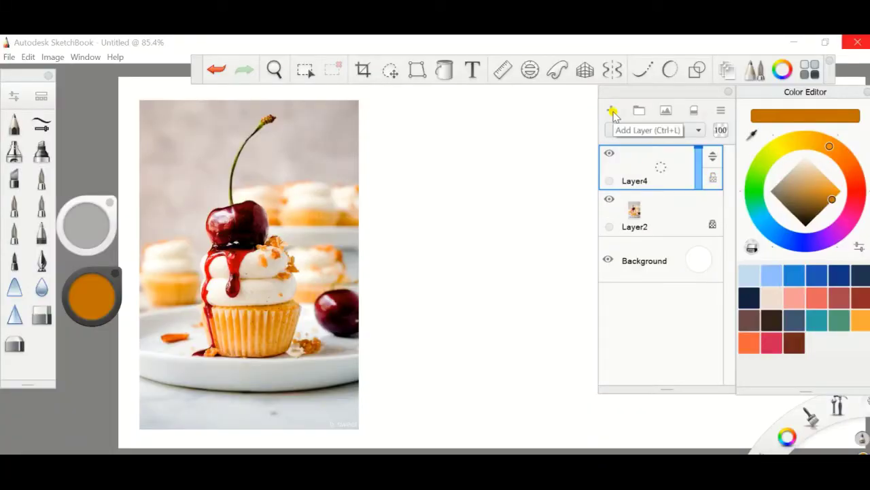
left_click(726, 69)
left_click(41, 96)
left_click(294, 88)
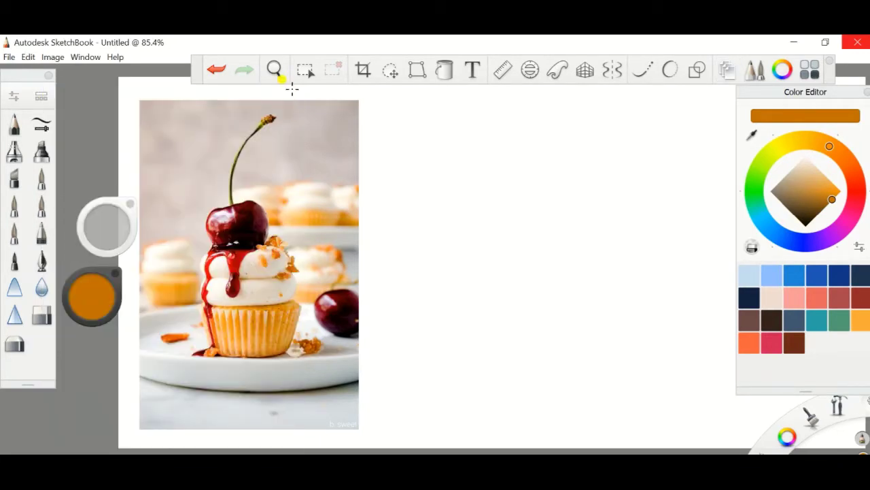
left_click(725, 70)
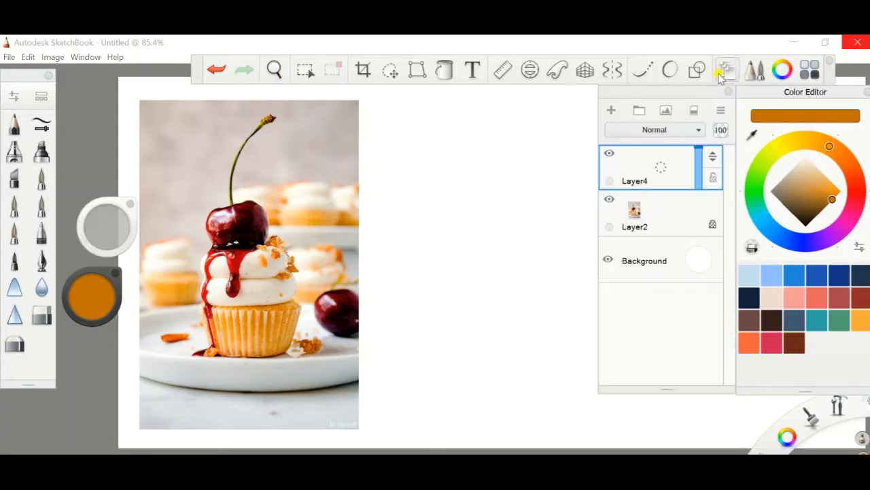
left_click_drag(465, 273, 573, 264)
left_click(217, 69)
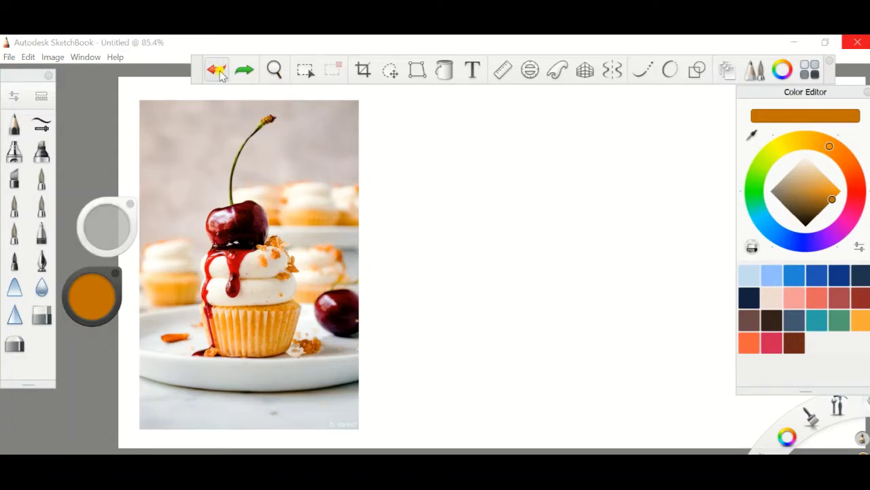
key("ctrl+equal")
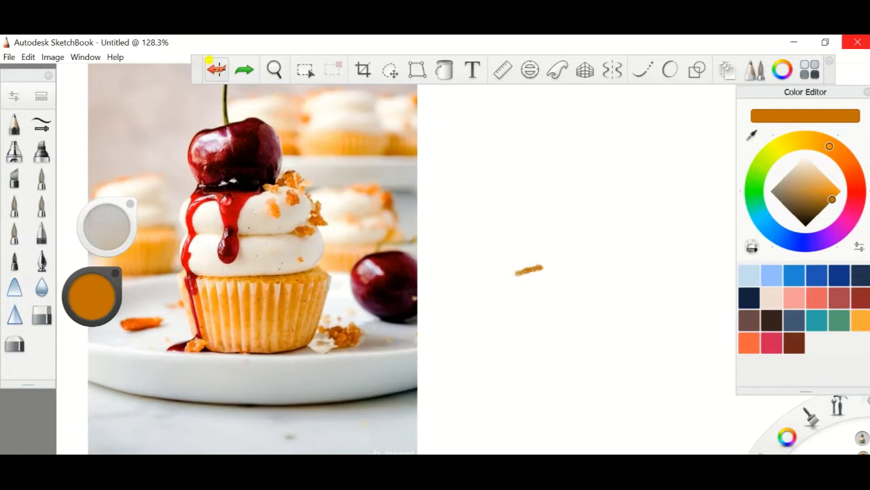
Outline the orange cup with a top rim, both sides and bottom, then thicken the lines
left_click_drag(543, 268, 646, 275)
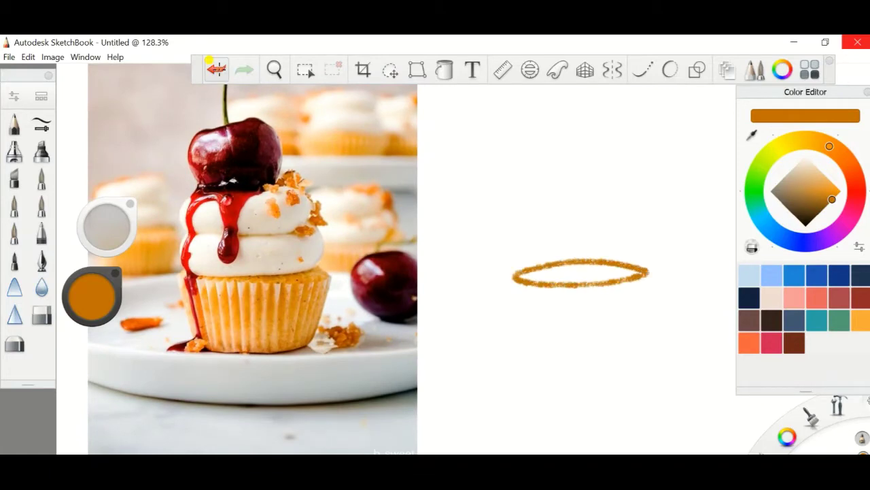
left_click(223, 70)
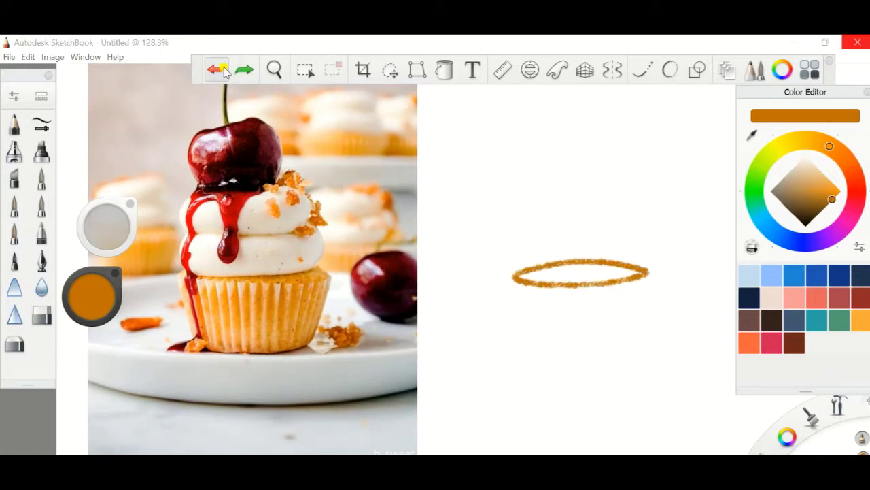
left_click_drag(515, 275, 571, 361)
mouse_move(649, 272)
left_mouse_down()
mouse_move(639, 353)
mouse_move(583, 363)
left_mouse_up()
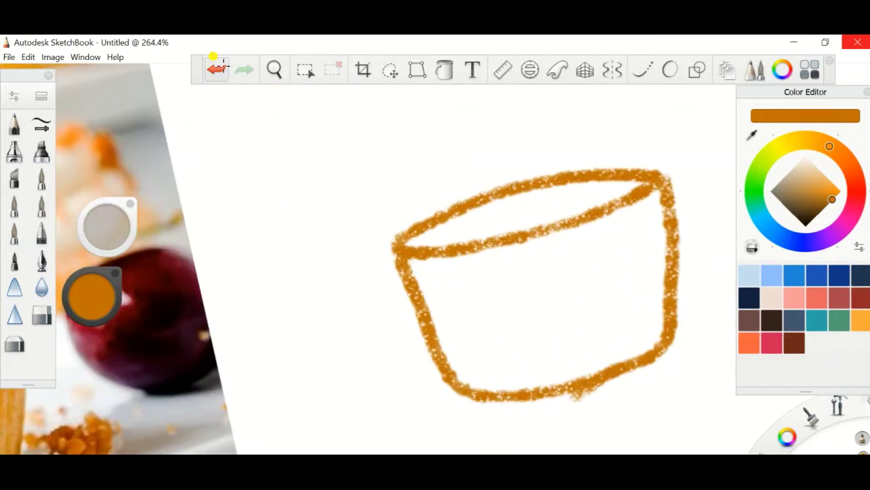
mouse_move(389, 253)
left_mouse_down()
mouse_move(469, 401)
mouse_move(636, 360)
left_mouse_up()
left_click_drag(672, 202, 605, 387)
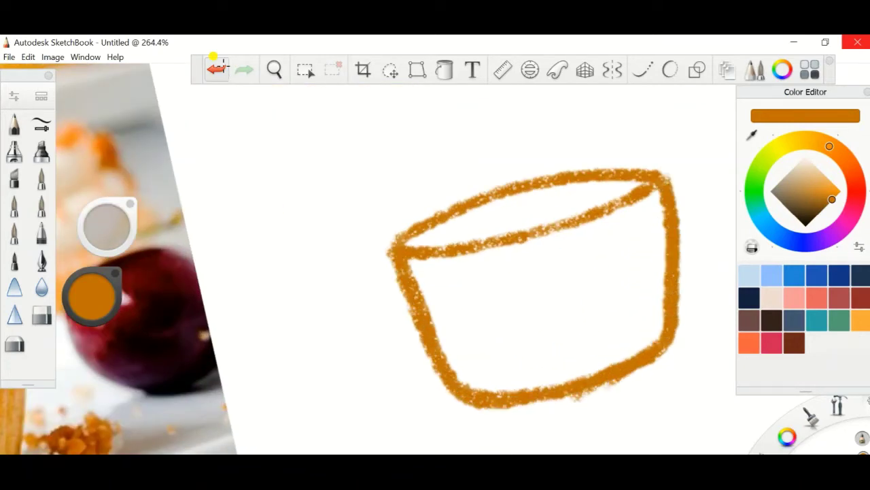
mouse_move(408, 288)
left_mouse_down()
mouse_move(435, 367)
mouse_move(530, 411)
mouse_move(653, 362)
left_mouse_up()
mouse_move(666, 176)
left_mouse_down()
mouse_move(679, 299)
mouse_move(543, 402)
left_mouse_up()
mouse_move(404, 248)
left_mouse_down()
mouse_move(558, 192)
mouse_move(656, 180)
mouse_move(490, 221)
left_mouse_up()
Fill the cup's rim and interior with orange
mouse_move(615, 207)
left_mouse_down()
mouse_move(425, 249)
mouse_move(591, 268)
mouse_move(469, 367)
left_mouse_up()
left_click_drag(469, 401, 530, 408)
mouse_move(490, 279)
left_mouse_down()
mouse_move(632, 231)
mouse_move(660, 197)
mouse_move(656, 347)
mouse_move(632, 224)
mouse_move(650, 353)
mouse_move(544, 388)
left_mouse_up()
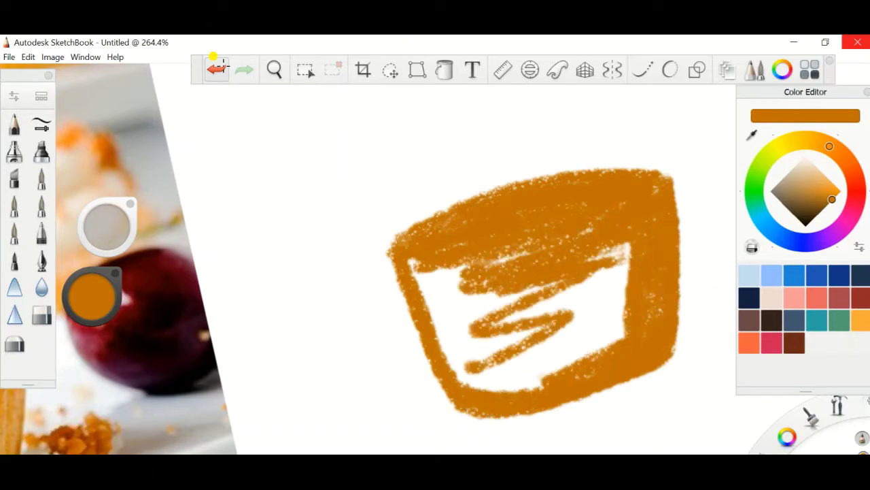
left_click_drag(626, 320, 489, 367)
left_click_drag(625, 259, 496, 306)
left_click_drag(585, 228, 453, 265)
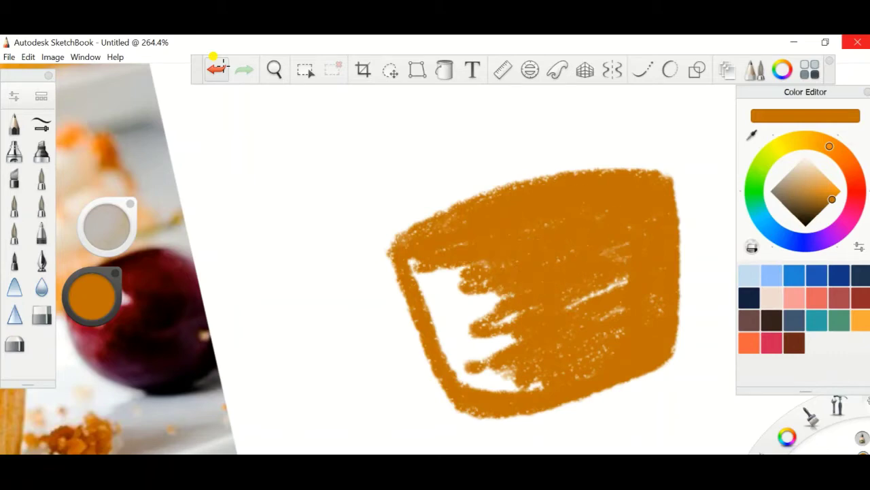
Cover the remaining white streaks on the cup's left and lower-left areas
left_click_drag(510, 272, 439, 319)
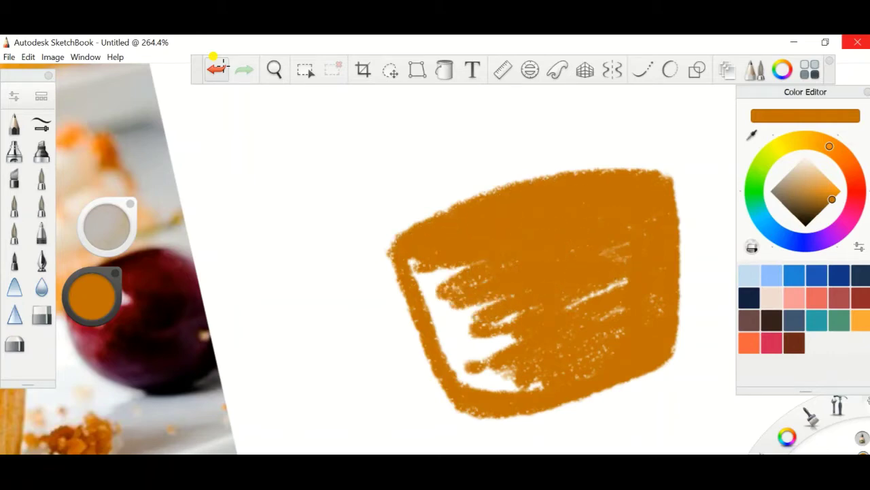
left_click_drag(626, 286, 415, 353)
left_click_drag(412, 262, 463, 381)
mouse_move(449, 306)
left_mouse_down()
mouse_move(483, 388)
mouse_move(480, 364)
mouse_move(503, 391)
left_mouse_up()
left_click_drag(483, 299, 544, 391)
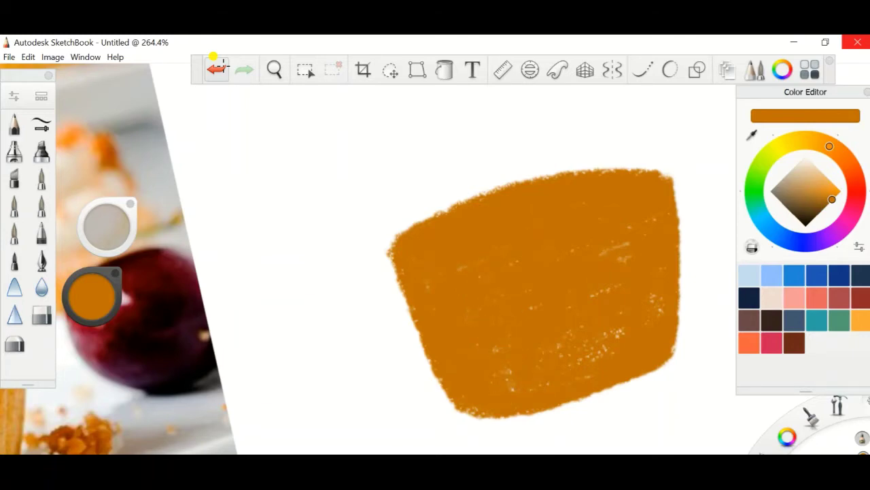
scroll(215, 61, "down", 5)
scroll(214, 61, "up", 2)
scroll(215, 62, "up", 3)
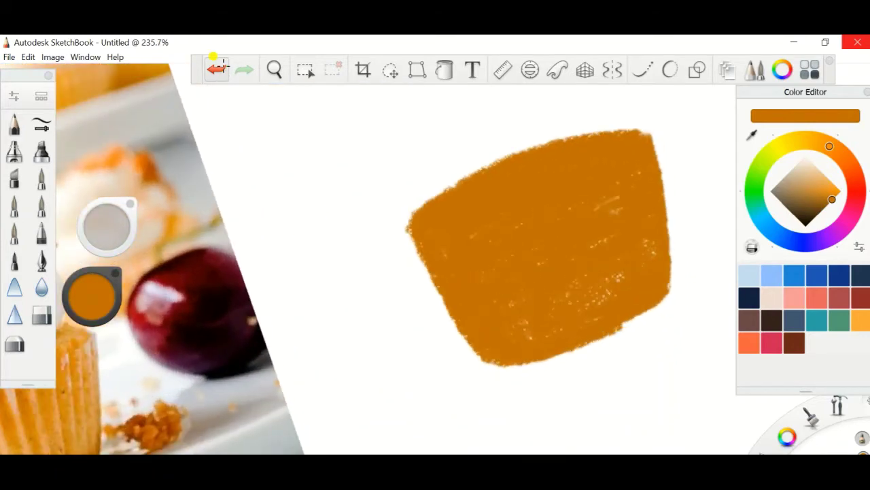
Add a new frosting layer and sample the cream colour from the photo's frosting
key("ctrl+l")
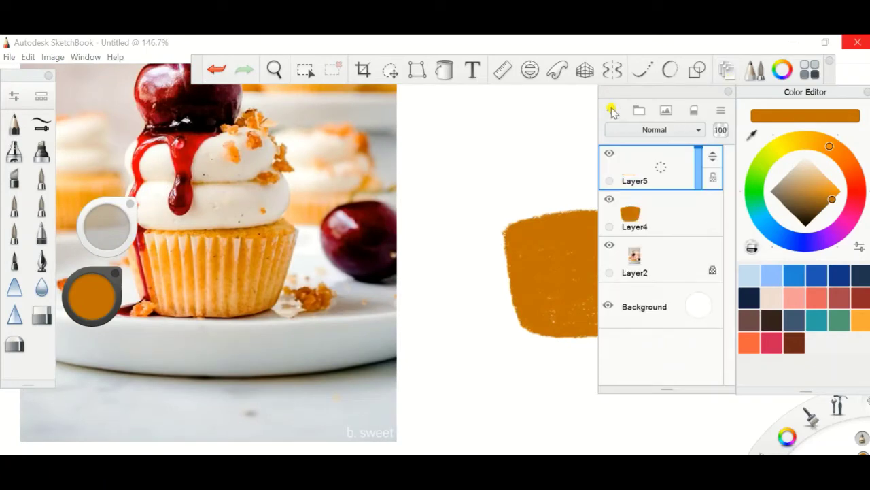
left_click(727, 68)
left_click(751, 135)
left_click(217, 198)
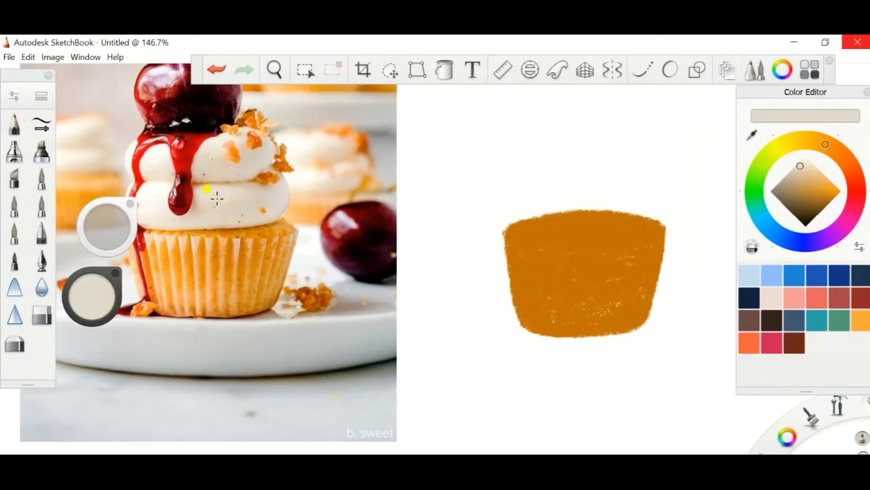
scroll(216, 197, "up", 1)
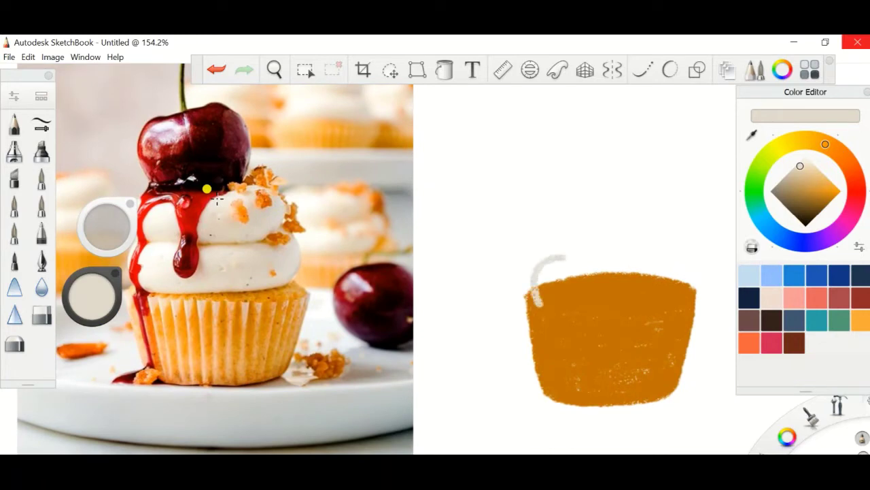
Paint the cream frosting dome over the cup, filling gaps and smoothing the orange boundary
mouse_move(537, 299)
left_mouse_down()
mouse_move(612, 309)
mouse_move(680, 299)
mouse_move(620, 246)
mouse_move(556, 258)
left_mouse_up()
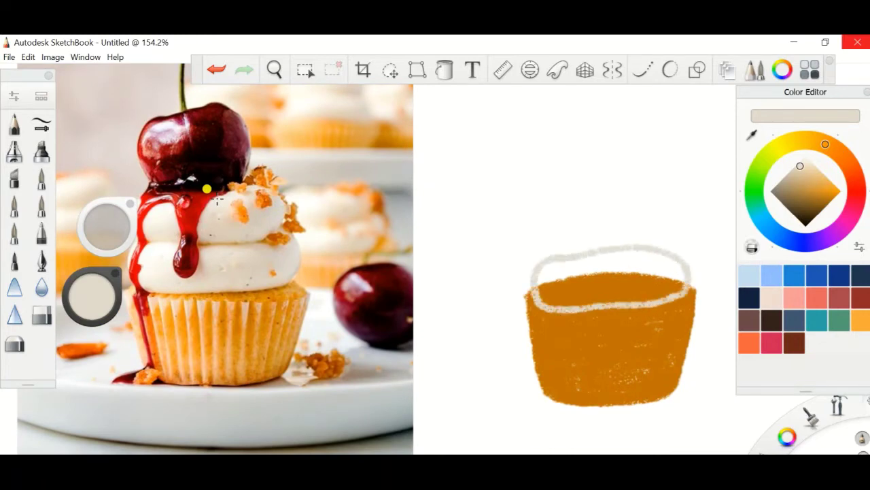
left_click(216, 69)
key("ctrl+y")
key("ctrl+y")
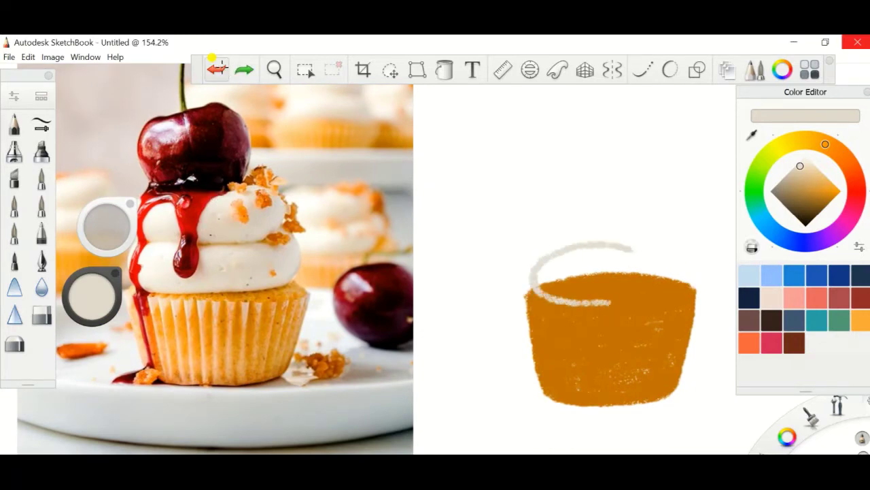
key("ctrl+y")
key("ctrl+y")
key("ctrl+y")
mouse_move(575, 276)
left_mouse_down()
mouse_move(646, 262)
mouse_move(561, 285)
mouse_move(663, 293)
mouse_move(669, 261)
mouse_move(601, 350)
left_mouse_up()
scroll(630, 238, "up", 5)
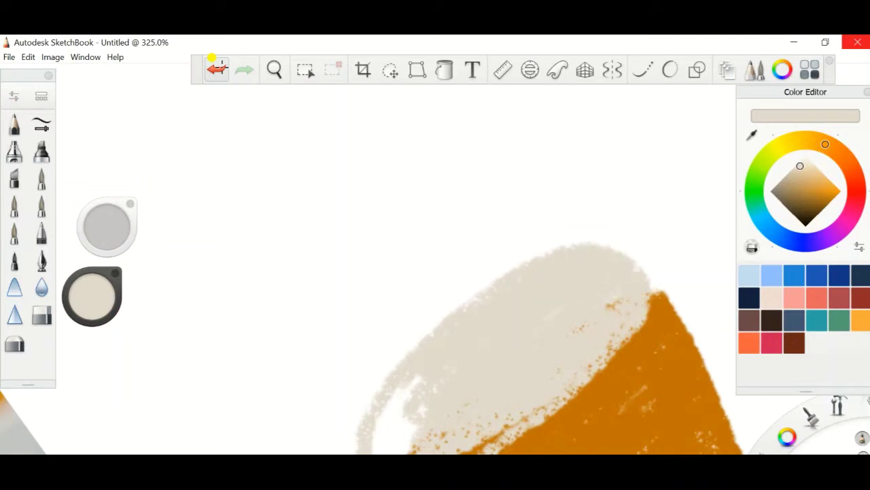
left_click_drag(476, 340, 575, 238)
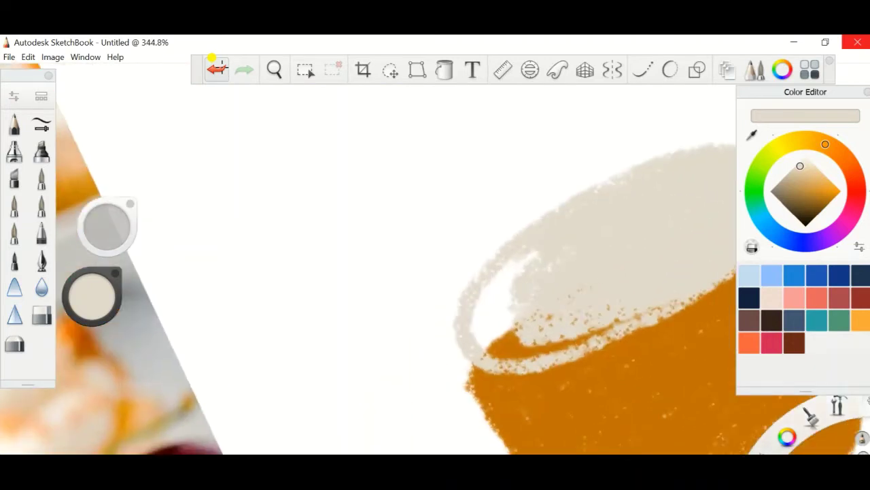
mouse_move(507, 309)
left_mouse_down()
mouse_move(537, 266)
mouse_move(476, 333)
mouse_move(550, 319)
left_mouse_up()
left_click_drag(493, 353, 602, 330)
left_click_drag(680, 302, 592, 340)
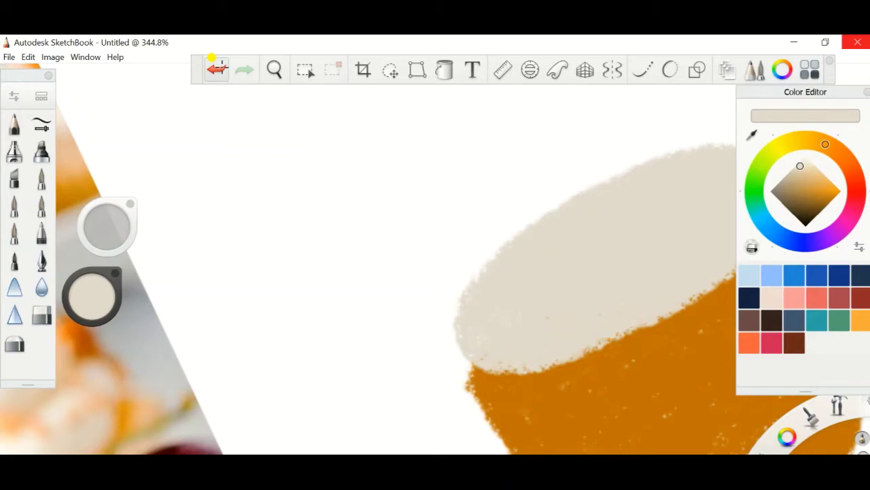
left_click_drag(599, 258, 408, 292)
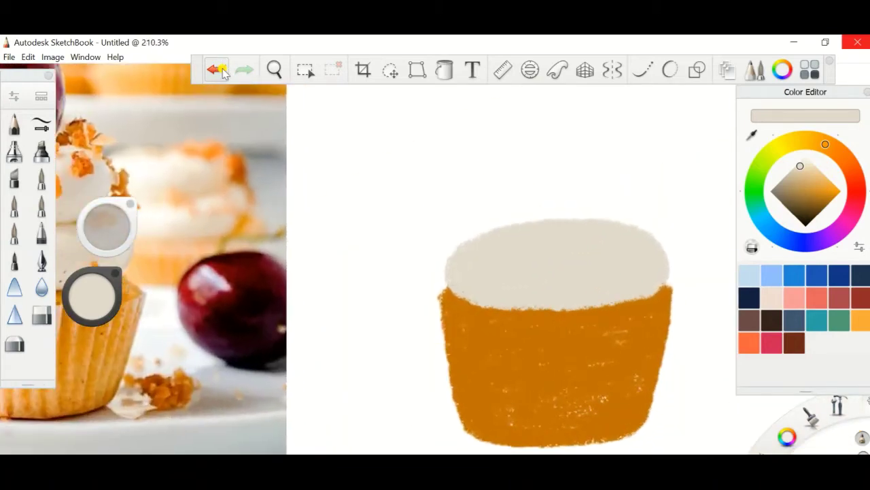
Duplicate frosting layer Layer5 and move the copy upward as a second tier
left_click(728, 69)
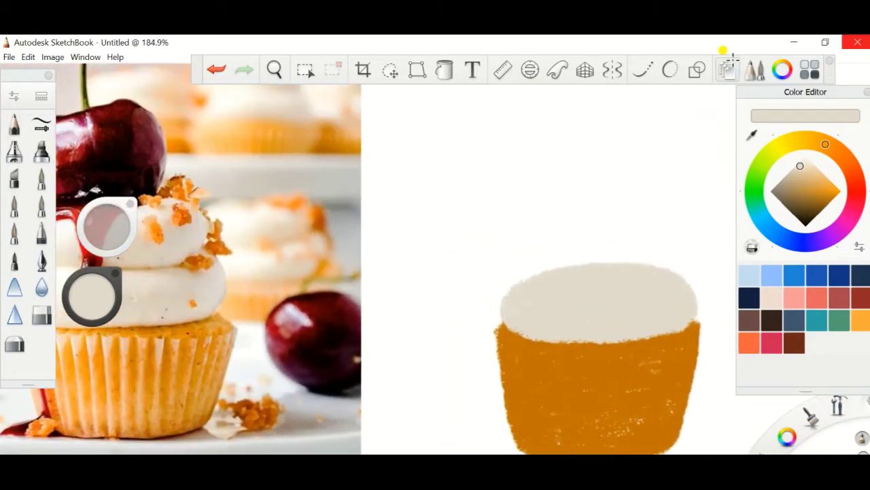
left_click_drag(543, 232, 509, 289)
left_click(216, 69)
left_click(728, 69)
left_click(649, 217)
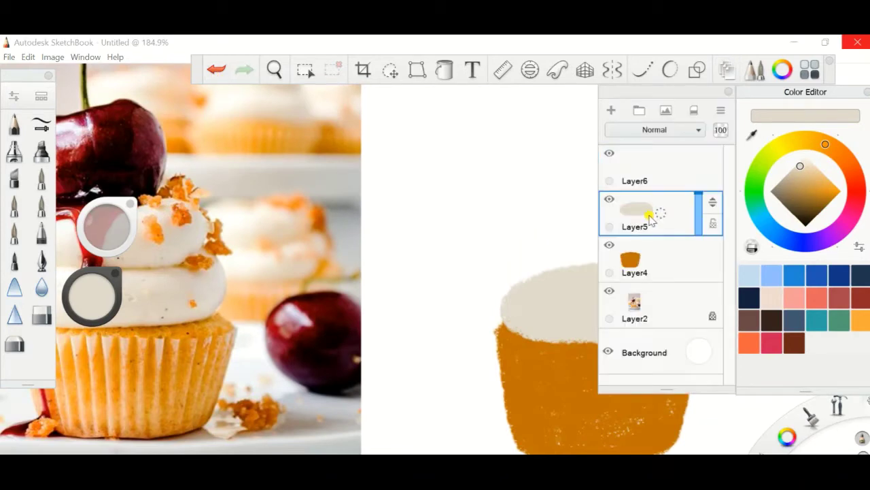
left_click_drag(646, 216, 625, 187)
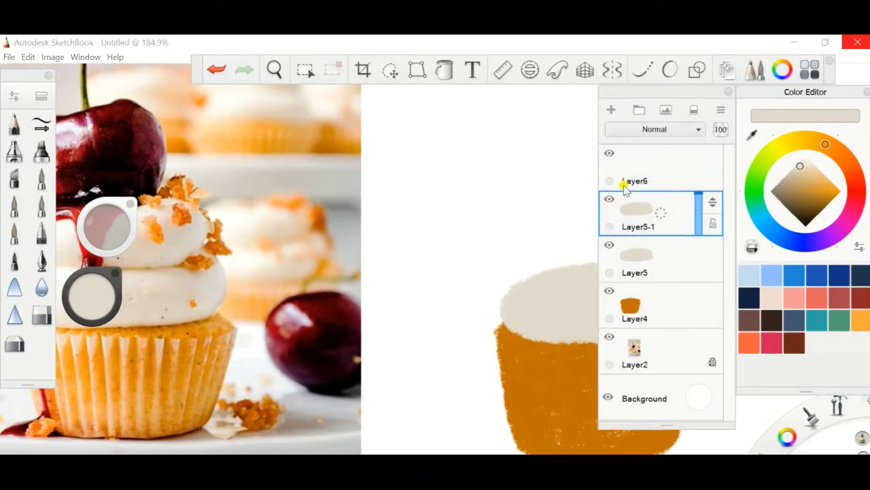
left_click(727, 69)
key("v")
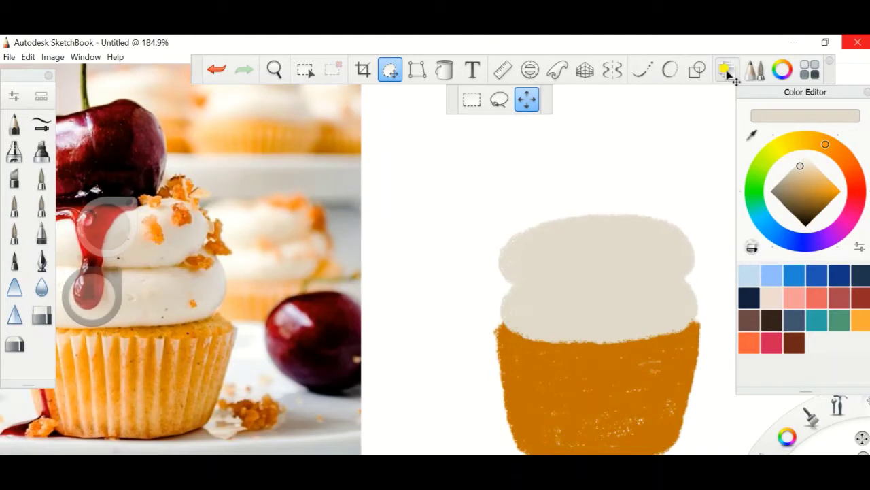
left_click(727, 69)
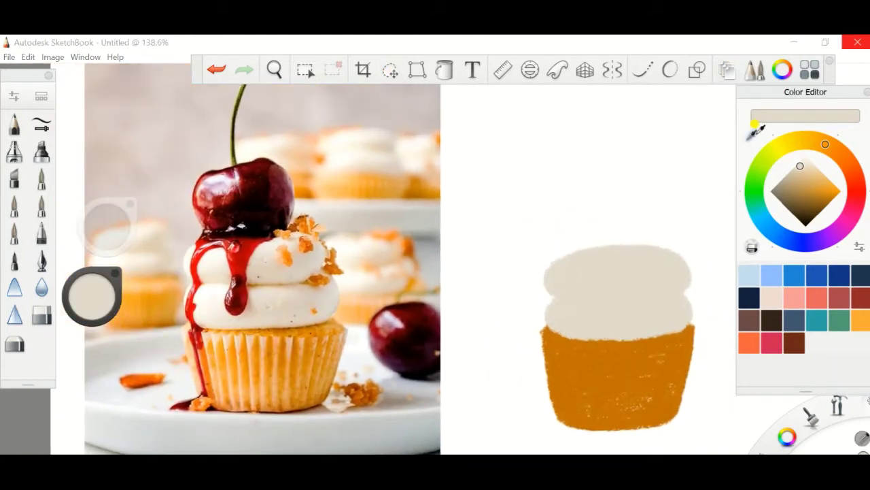
Sample a deep maroon cherry red from the photo
left_click(752, 134)
left_click(270, 178)
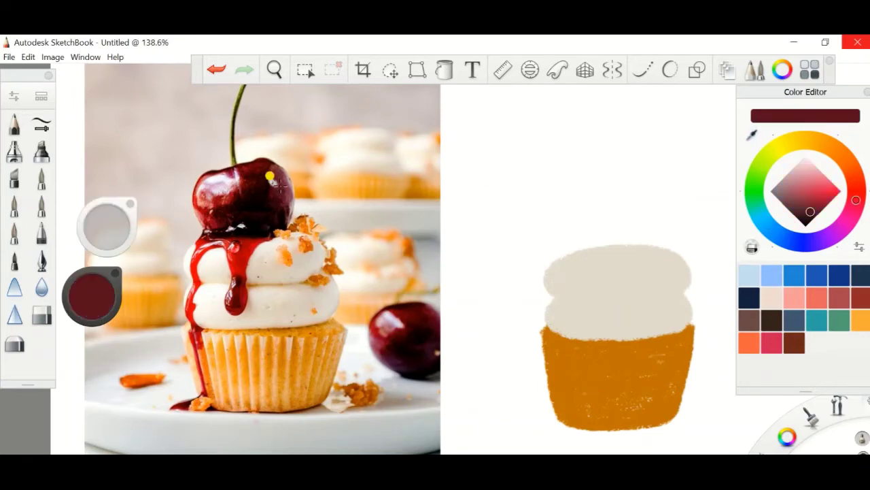
left_click(752, 123)
left_click(262, 187)
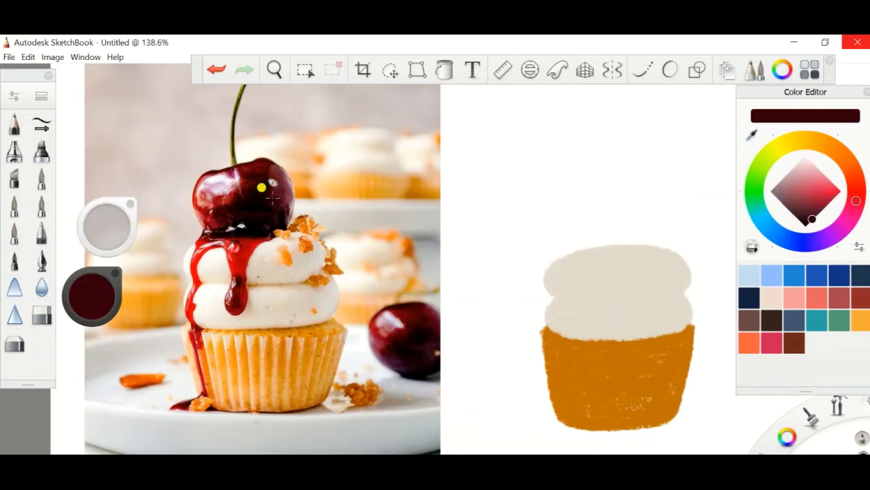
left_click(267, 169)
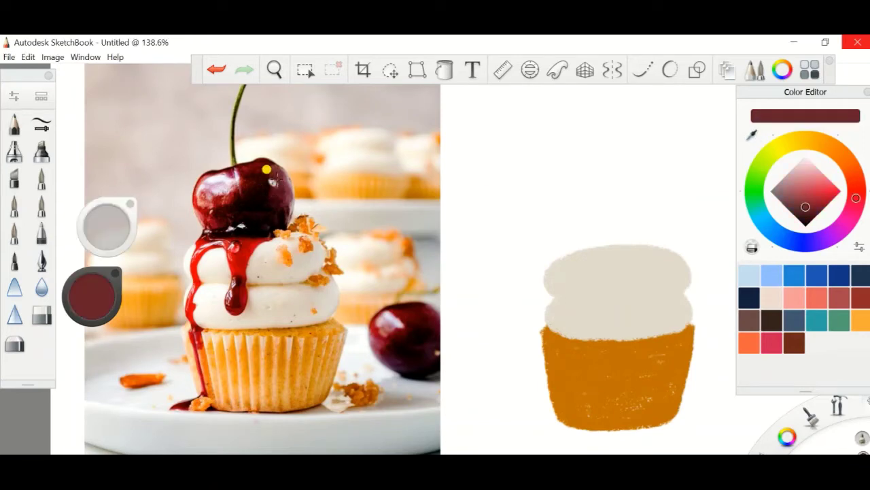
scroll(275, 179, "up", 2)
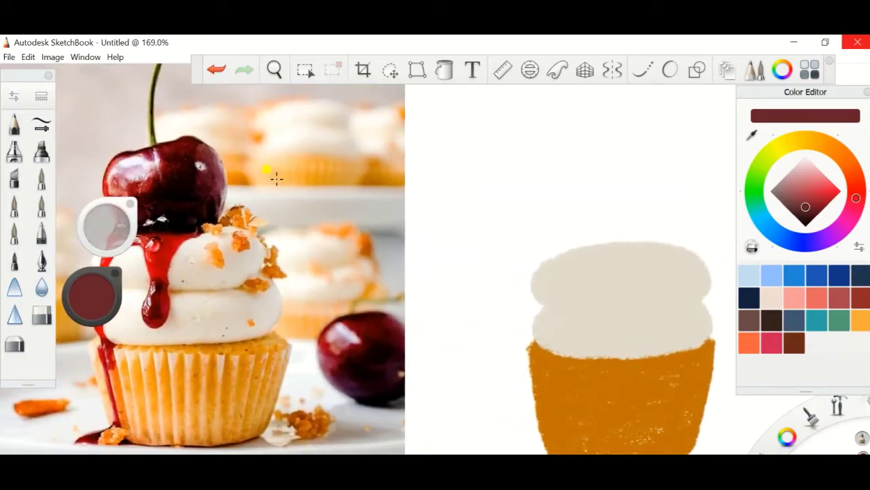
scroll(276, 178, "down", 1)
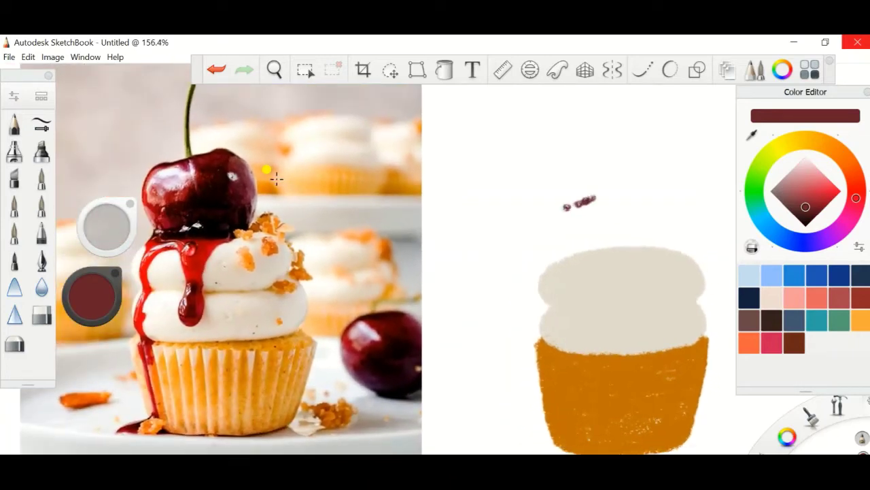
Draw and thicken a closed round outline for the cherry above the frosting
mouse_move(612, 196)
left_mouse_down()
mouse_move(639, 234)
mouse_move(600, 275)
left_mouse_up()
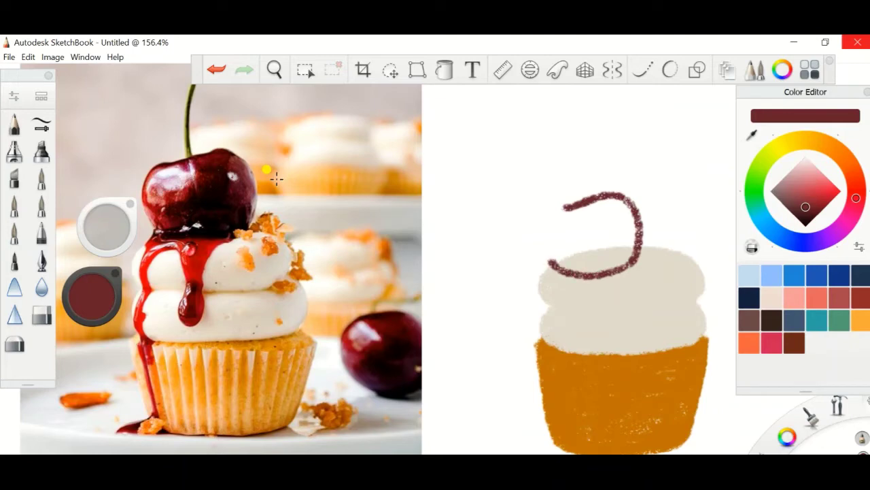
left_click_drag(550, 263, 566, 204)
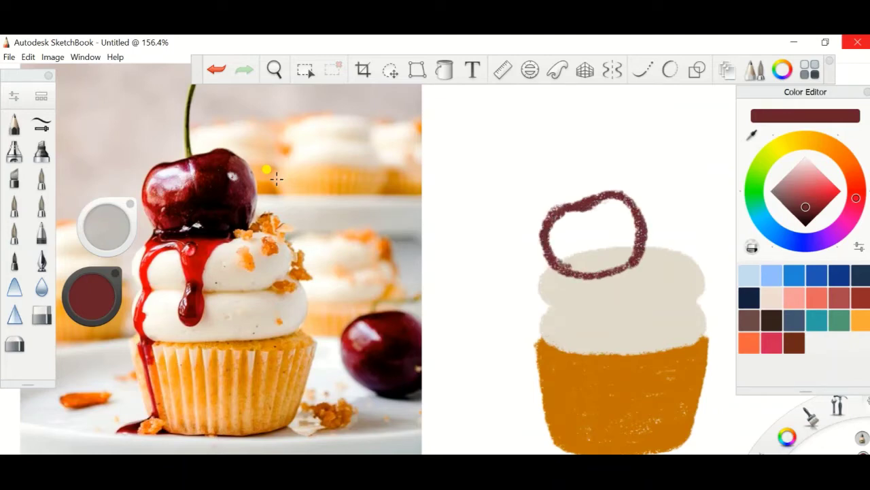
scroll(630, 217, "up", 4)
mouse_move(524, 197)
left_mouse_down()
mouse_move(612, 167)
mouse_move(646, 245)
mouse_move(612, 326)
mouse_move(564, 326)
mouse_move(510, 225)
mouse_move(612, 204)
mouse_move(503, 218)
mouse_move(612, 159)
mouse_move(656, 217)
left_mouse_up()
Fill the cherry solid maroon, including its top, right and speckled lower-left edges
left_click_drag(639, 170, 670, 299)
mouse_move(503, 217)
left_mouse_down()
mouse_move(469, 259)
mouse_move(469, 238)
left_mouse_up()
left_click_drag(568, 162, 615, 150)
mouse_move(493, 200)
left_mouse_down()
mouse_move(452, 219)
mouse_move(490, 279)
mouse_move(479, 306)
mouse_move(565, 306)
mouse_move(602, 286)
left_mouse_up()
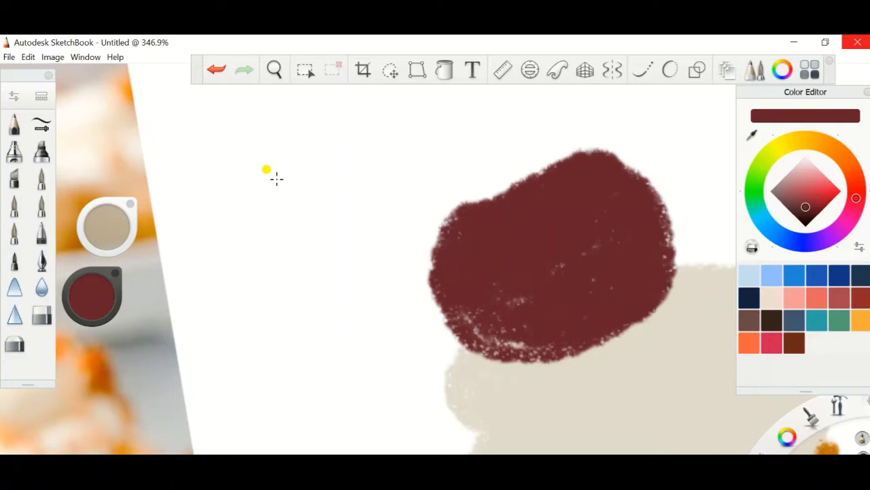
mouse_move(510, 302)
left_mouse_down()
mouse_move(469, 343)
mouse_move(551, 353)
left_mouse_up()
mouse_move(616, 155)
left_mouse_down()
mouse_move(667, 197)
mouse_move(673, 299)
left_mouse_up()
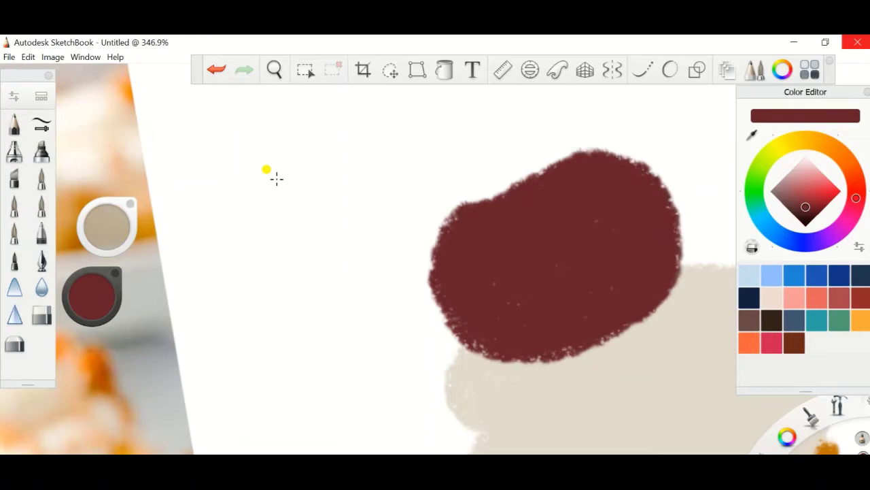
scroll(667, 268, "down", 5)
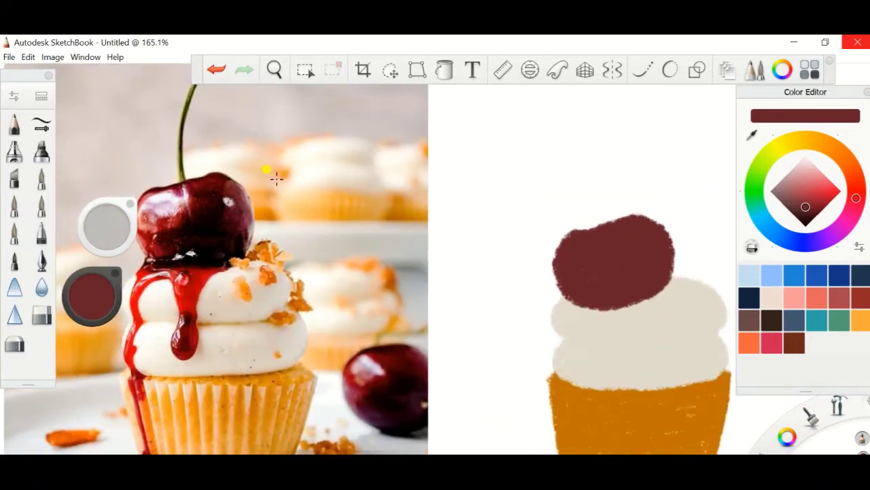
Move the whole cherry layer slightly to the right
left_click(727, 69)
left_click(389, 69)
left_click_drag(612, 262, 631, 257)
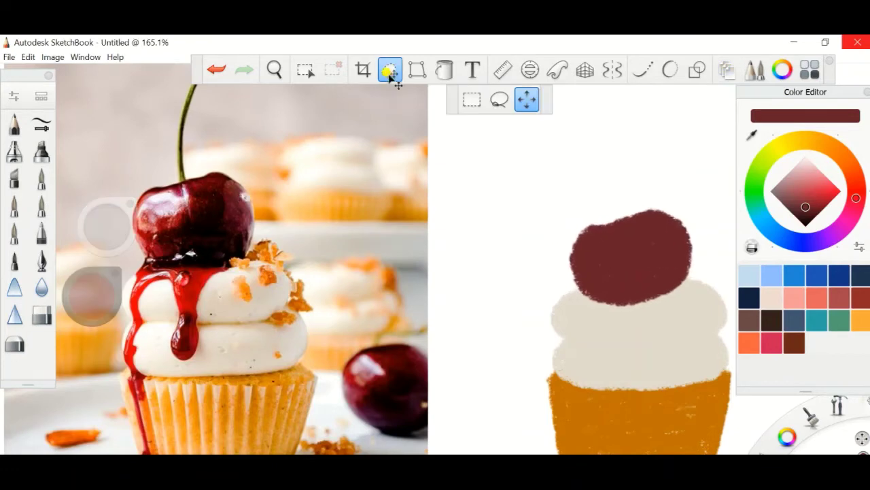
left_click_drag(639, 307, 631, 306)
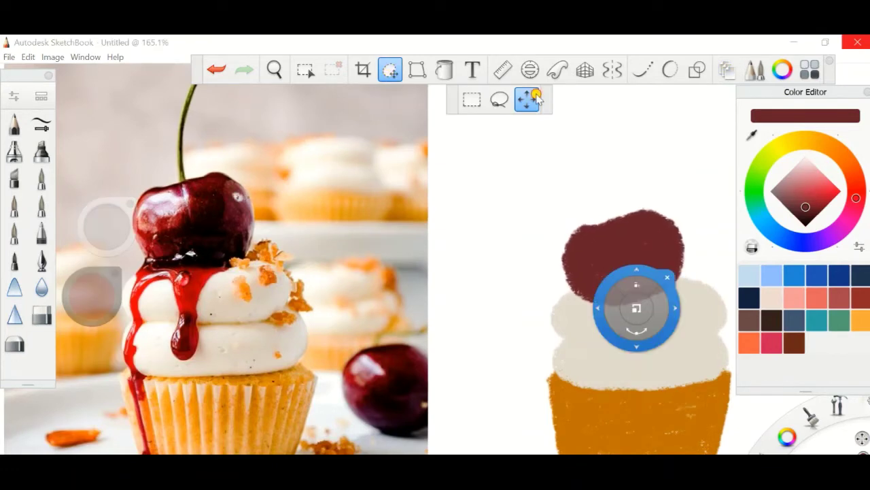
left_click(391, 70)
Add a new layer for the stem and sample the olive stem colour from the photo
left_click(727, 69)
left_click(614, 109)
left_click(727, 69)
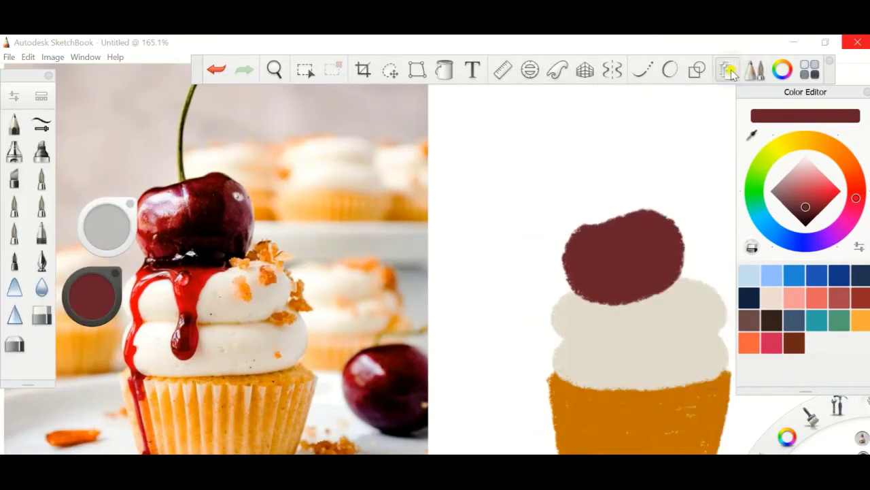
left_click(755, 130)
left_click(191, 95)
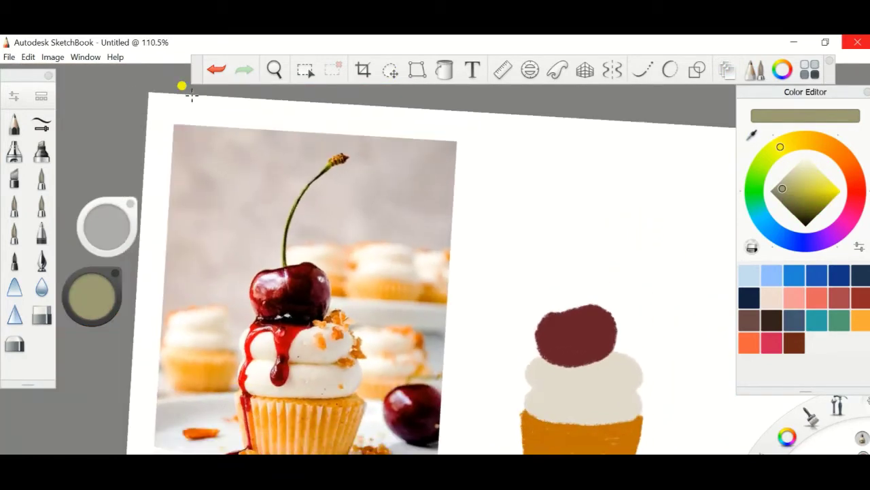
Draw a curved olive stem rising from the cherry to the upper right
left_click_drag(575, 323, 575, 276)
left_click(215, 70)
left_click_drag(576, 323, 625, 183)
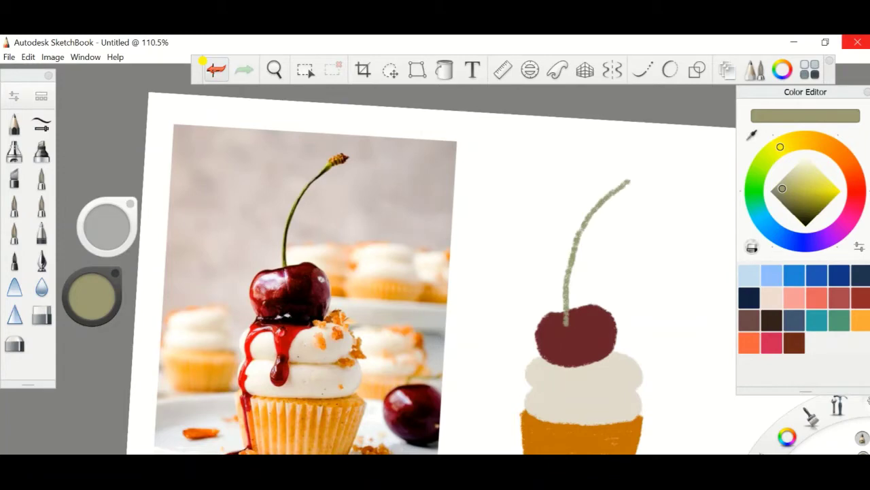
left_click(215, 71)
left_click_drag(572, 325, 592, 208)
left_click(215, 71)
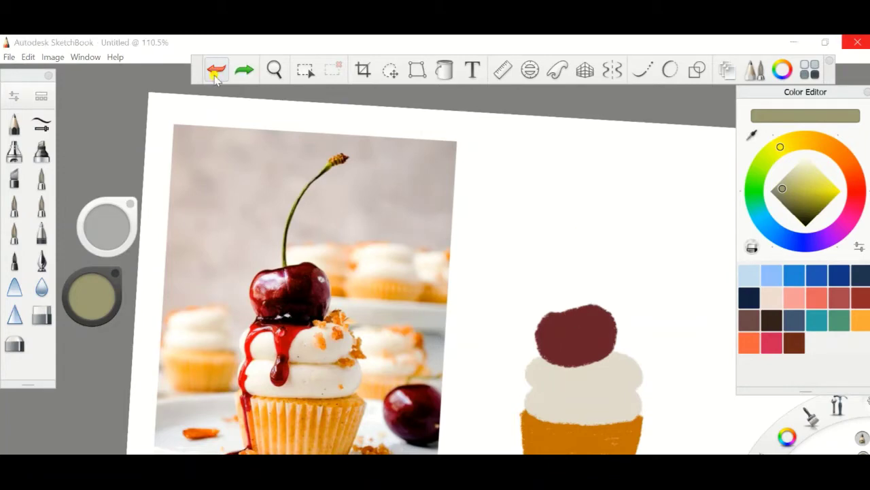
left_click_drag(575, 325, 615, 202)
left_click(215, 71)
left_click_drag(575, 329, 632, 211)
left_click(215, 71)
mouse_move(578, 335)
left_mouse_down()
mouse_move(637, 186)
mouse_move(705, 231)
mouse_move(703, 246)
left_mouse_up()
Place stem layer Layer7 beneath cherry Layer6 and add a new layer on top
left_click(727, 69)
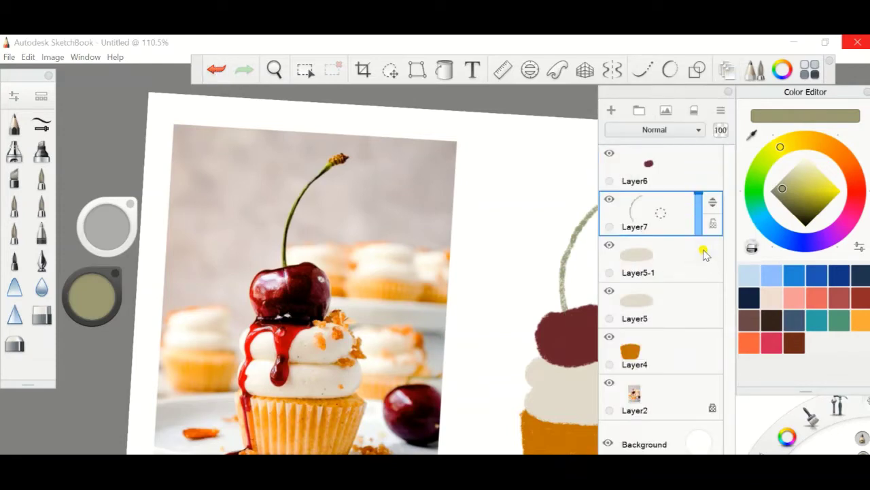
left_click(658, 167)
left_click(610, 110)
Sample the brown stem-tip colour from the photo and zoom in on the stem's end
left_click(726, 70)
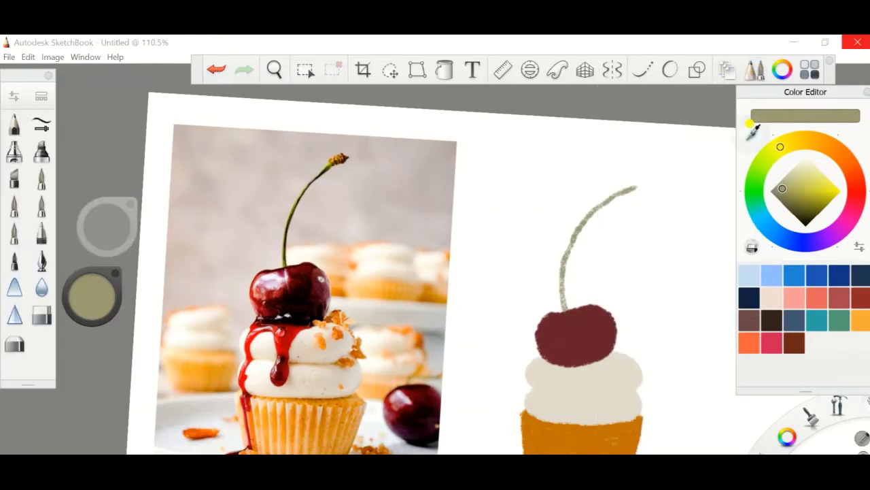
left_click(751, 134)
left_click(558, 435)
scroll(344, 136, "up", 5)
left_click(330, 250)
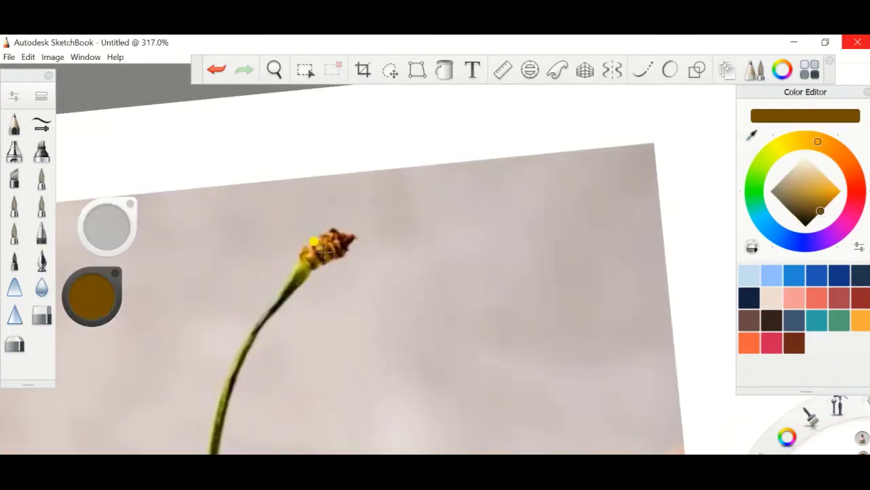
scroll(323, 251, "down", 5)
scroll(323, 252, "up", 2)
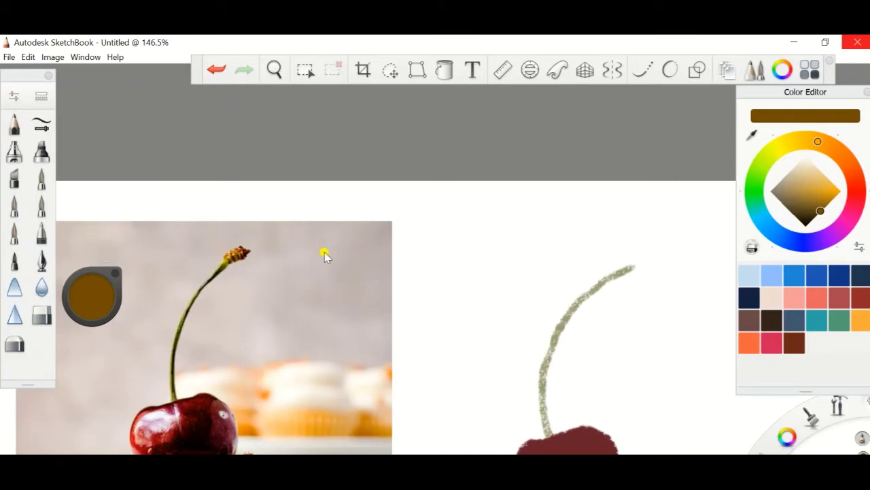
scroll(323, 252, "up", 2)
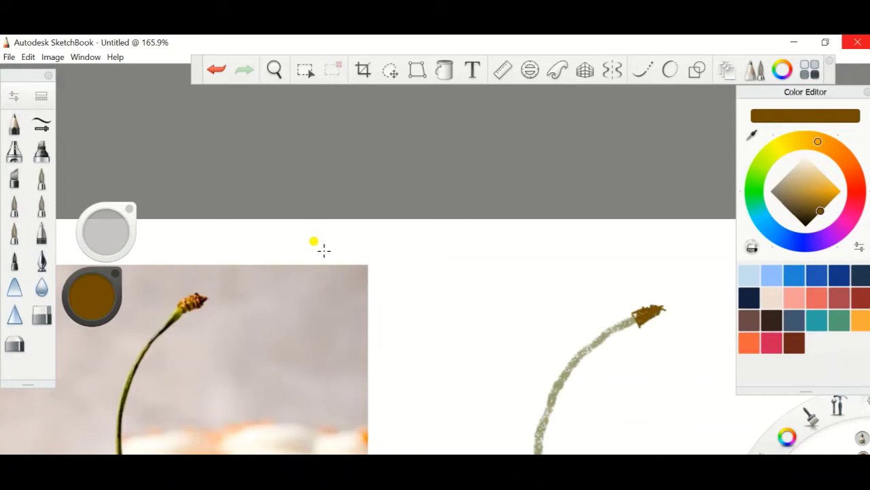
scroll(324, 252, "down", 5)
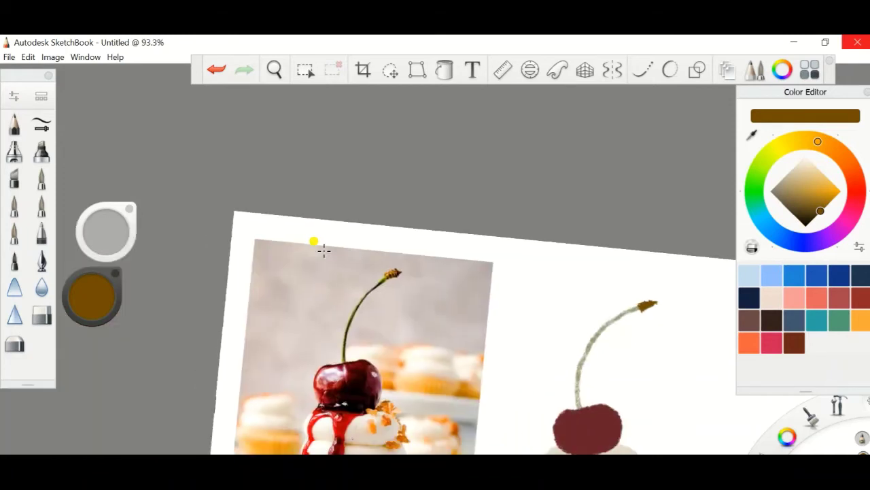
scroll(324, 251, "up", 5)
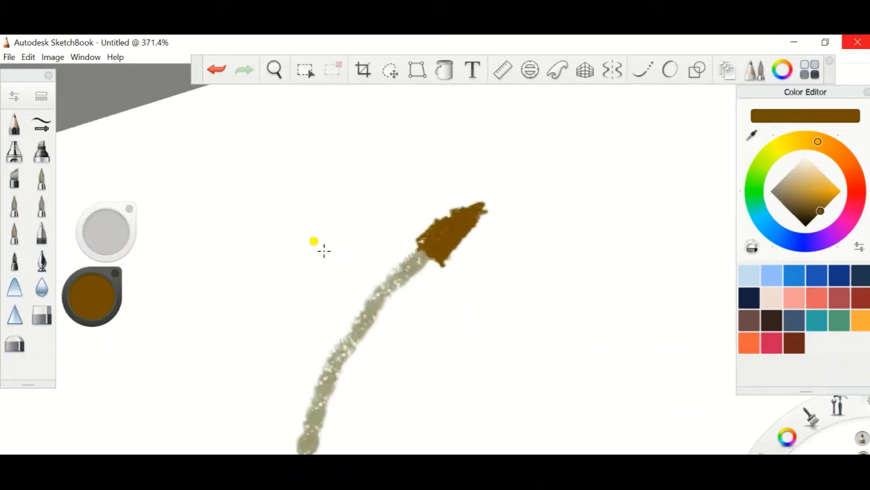
scroll(324, 252, "down", 5)
scroll(324, 251, "up", 1)
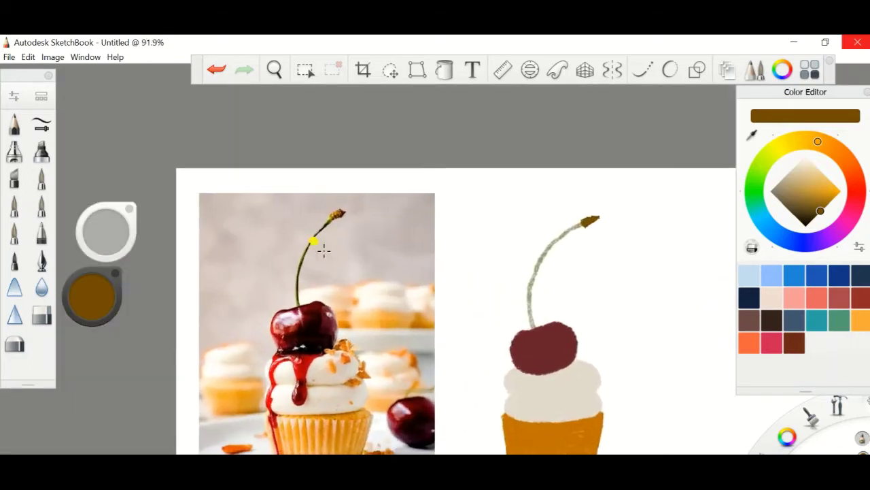
scroll(324, 252, "down", 1)
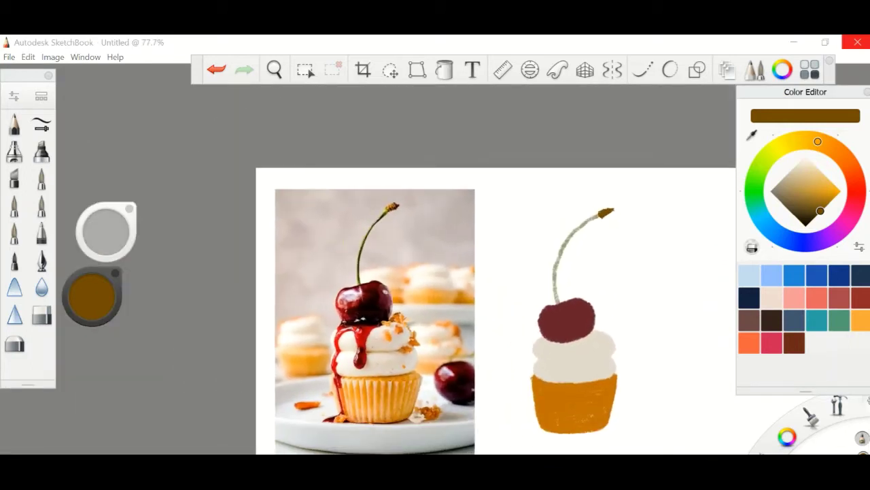
Choose a saturated bright orange for the frosting crumbs, starting from the photo's peach colour
left_click(360, 408, "alt")
scroll(369, 418, "up", 3)
scroll(370, 418, "up", 2)
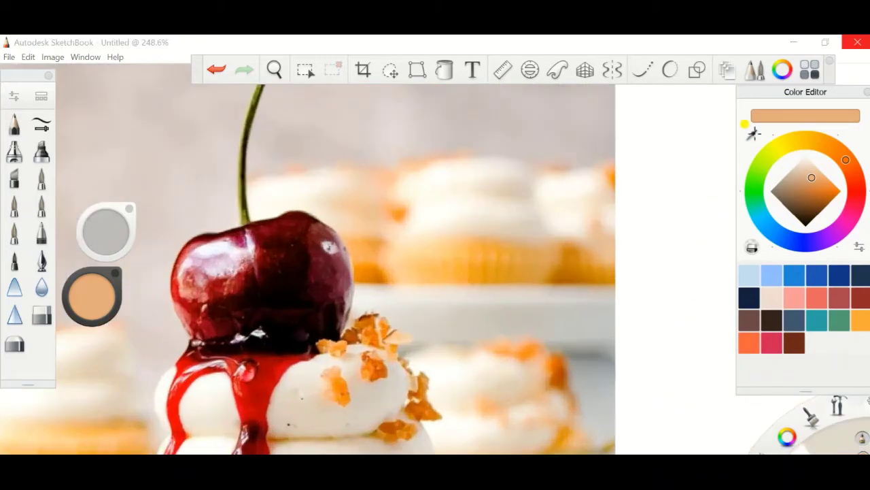
left_click(368, 362, "alt")
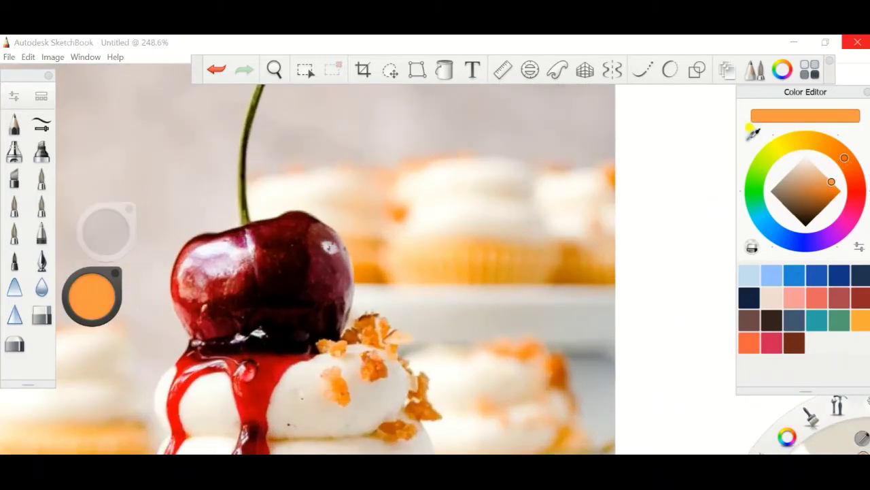
left_click(368, 364, "alt")
scroll(367, 371, "down", 4)
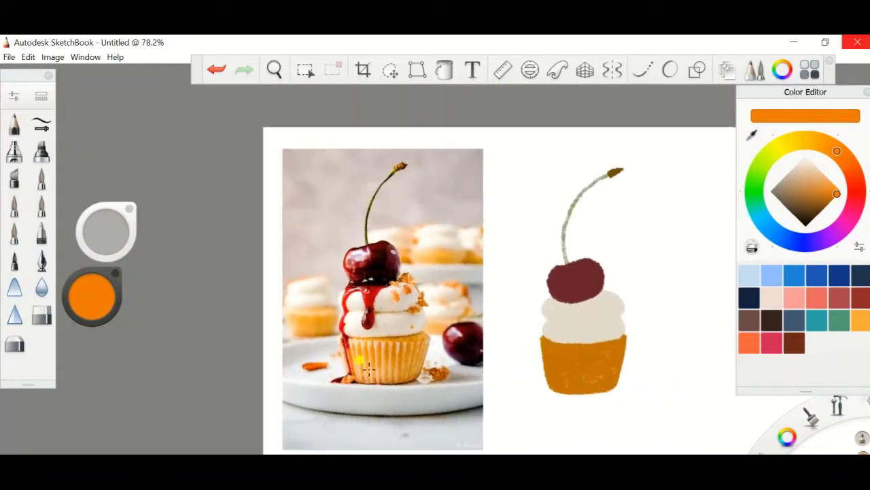
left_click(727, 70)
left_click(729, 70)
scroll(732, 72, "up", 2)
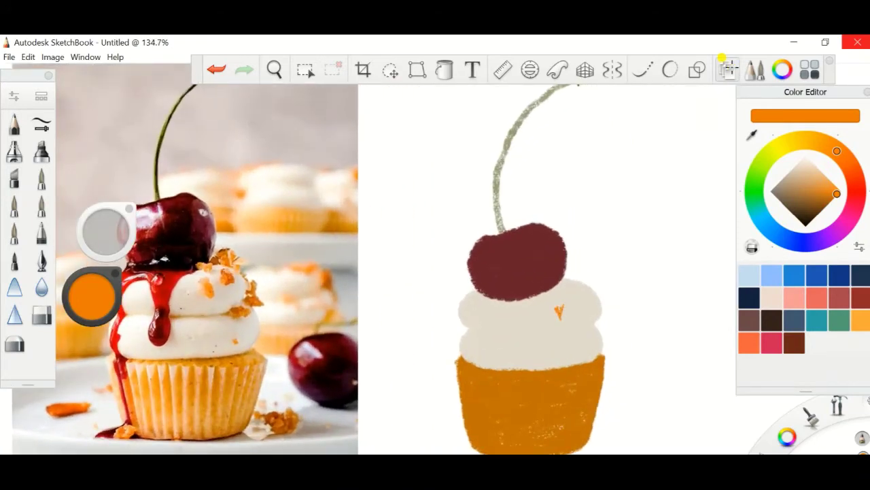
scroll(727, 68, "up", 4)
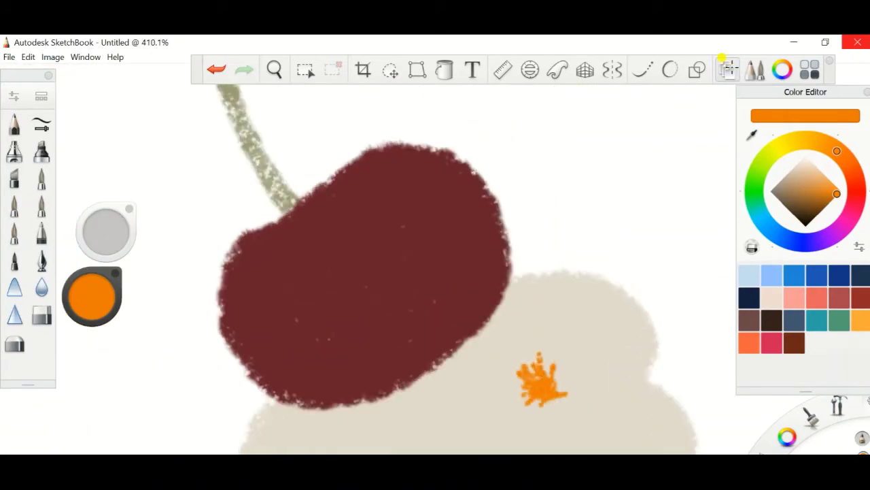
scroll(722, 58, "down", 3)
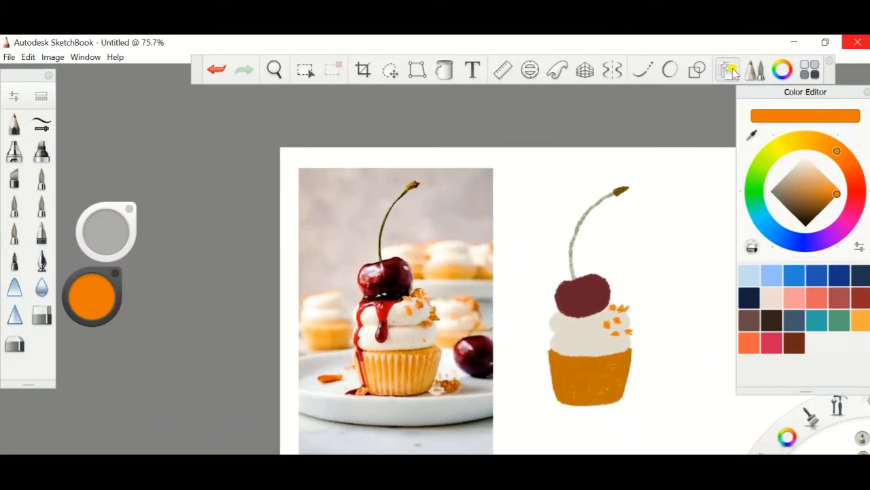
Eyedrop the pale peach wrapper colour from the photo
left_click(721, 57)
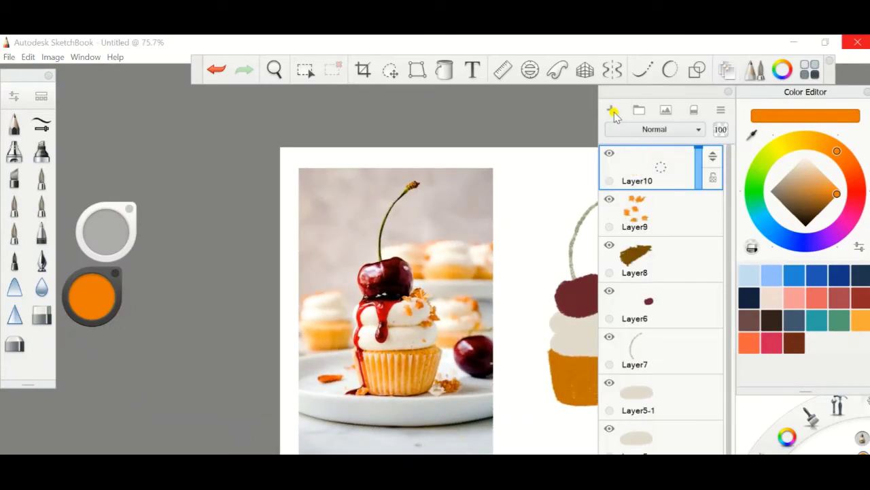
left_click(728, 69)
left_click(342, 442, "alt")
scroll(342, 442, "up", 5)
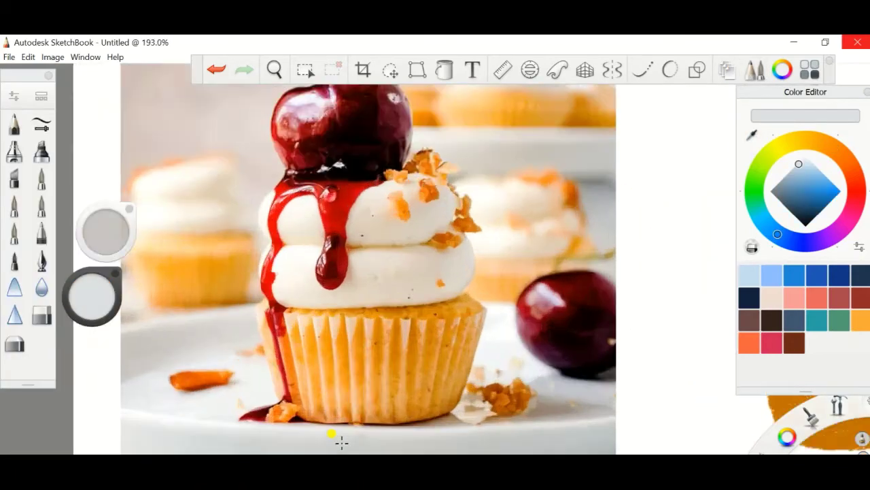
scroll(341, 439, "up", 1)
left_click(752, 131)
left_click(330, 316)
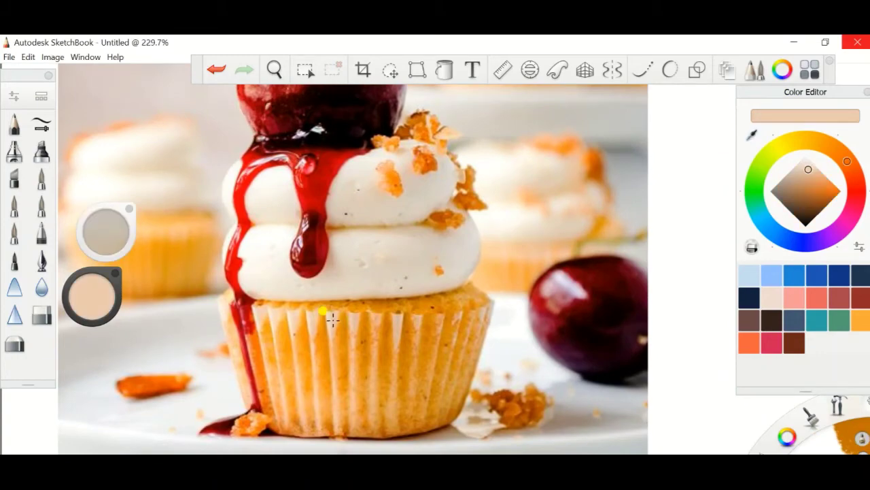
scroll(332, 319, "down", 4)
scroll(334, 321, "up", 2)
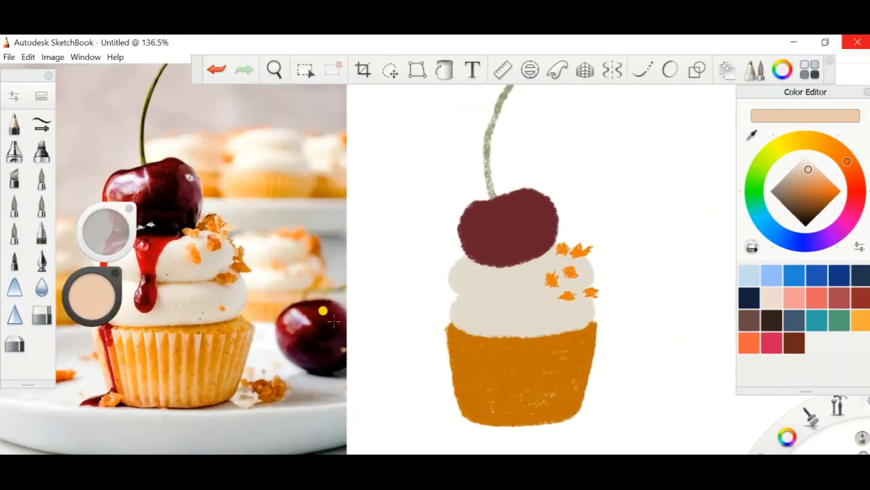
scroll(333, 320, "down", 2)
scroll(333, 320, "up", 6)
scroll(333, 319, "up", 1)
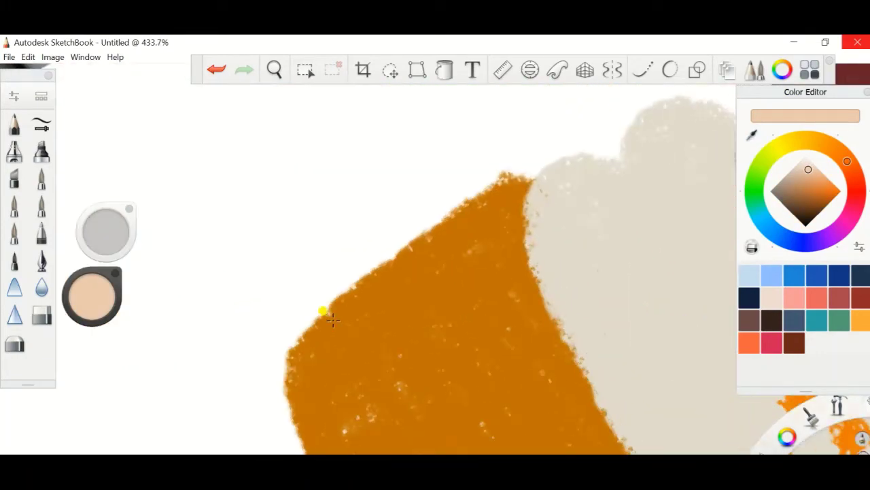
Brush a peach edge along the base's upper-left side to its top corner, fixing strokes with undo/redo
left_click_drag(289, 355, 436, 231)
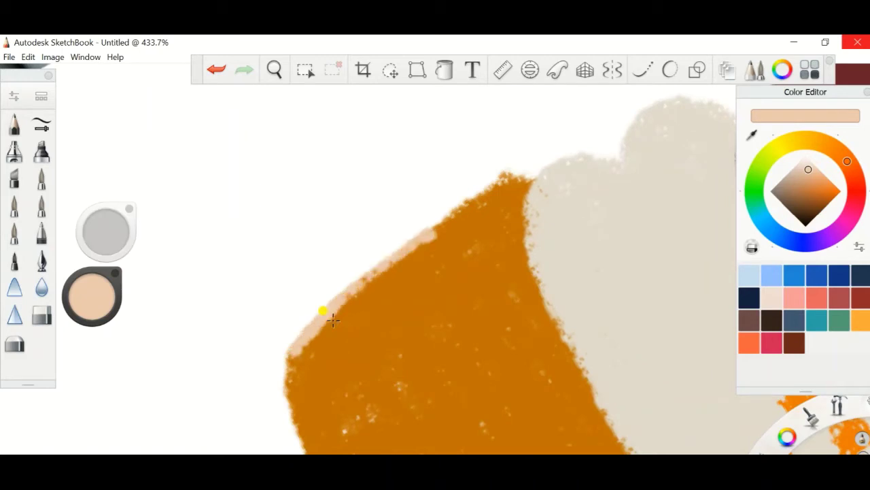
left_click(219, 72)
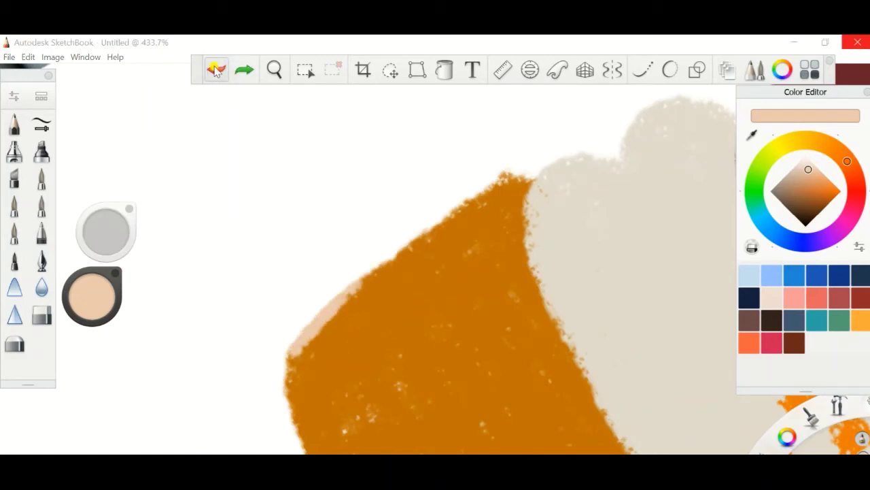
left_click(217, 70)
left_click(218, 72)
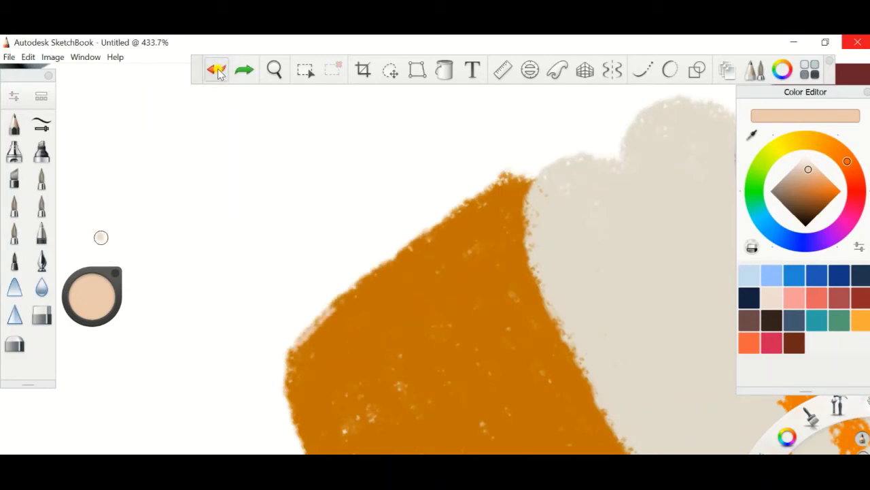
left_click(212, 66)
left_click_drag(371, 273, 504, 181)
scroll(436, 272, "down", 5)
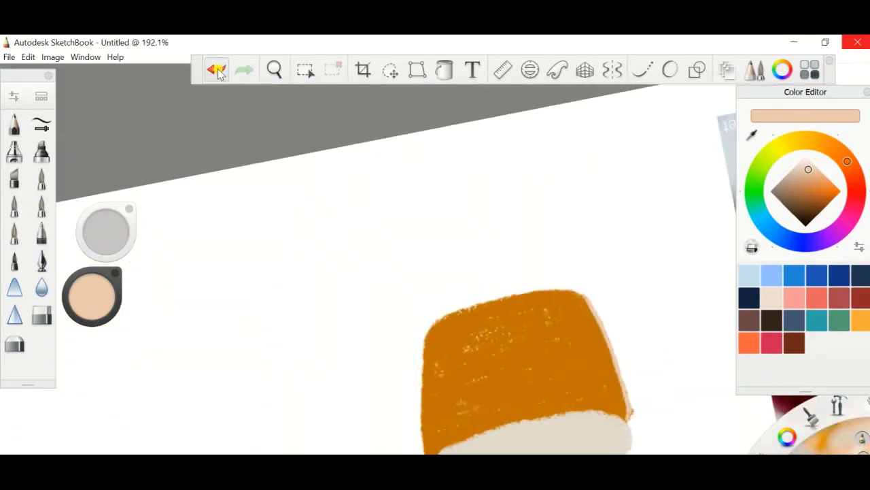
scroll(435, 272, "up", 6)
Paint peach along the base's upper-left edge and top, comparing strokes with undo and redo
mouse_move(435, 272)
left_mouse_down()
mouse_move(544, 190)
mouse_move(637, 144)
mouse_move(684, 139)
left_mouse_up()
left_click(214, 68)
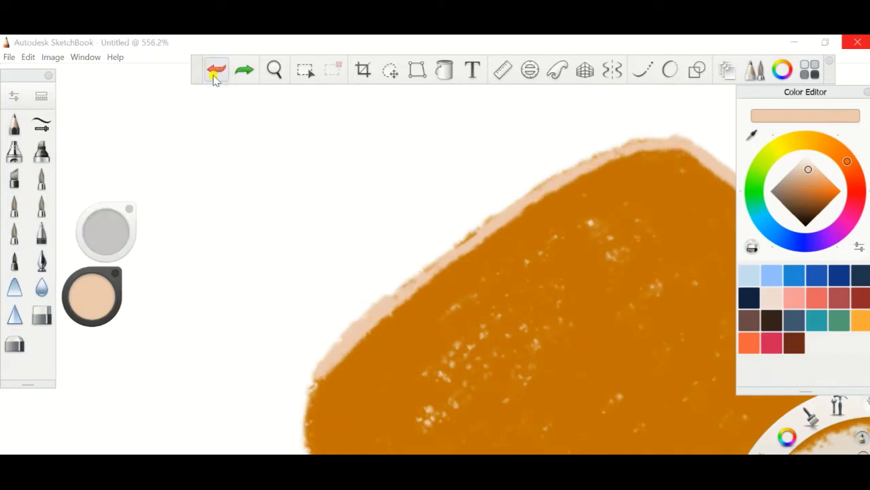
left_click(211, 71)
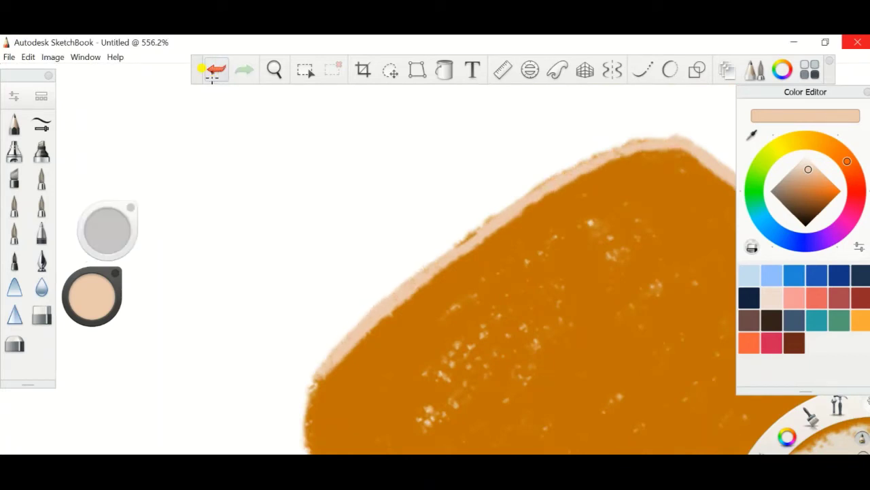
left_click(214, 68)
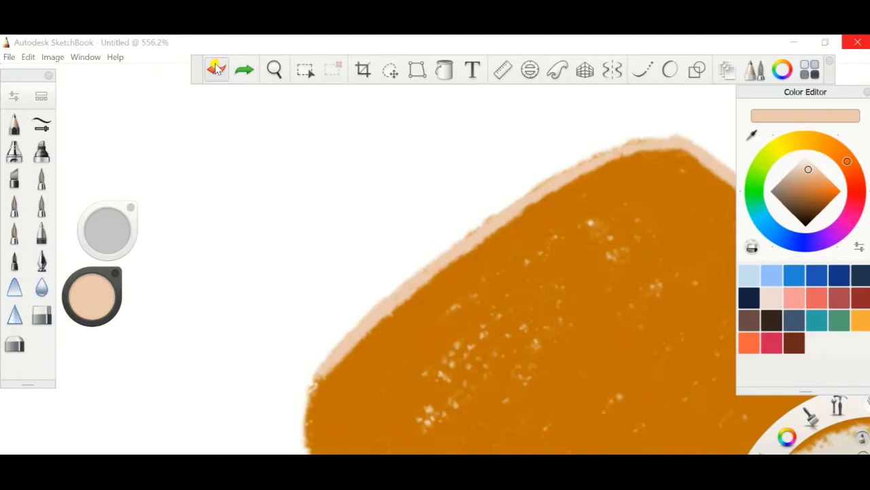
key("ctrl+y")
left_click(214, 68)
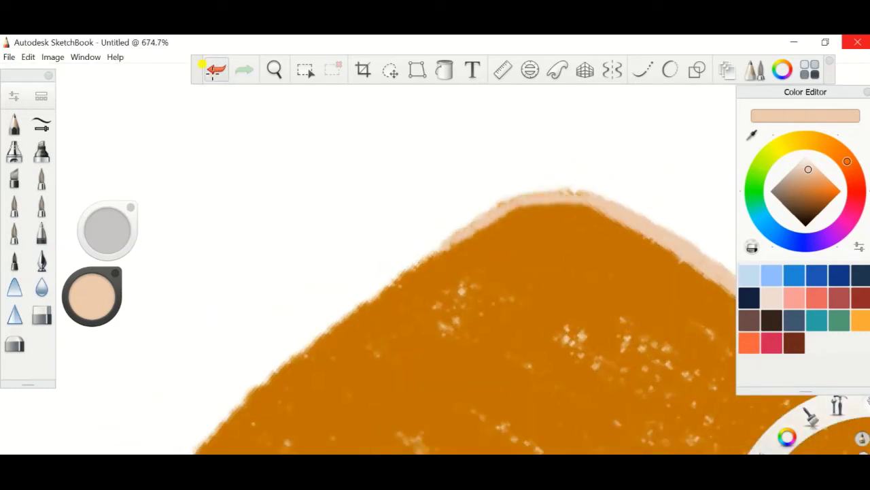
left_click(213, 71)
mouse_move(329, 320)
left_mouse_down()
mouse_move(582, 219)
mouse_move(639, 208)
left_mouse_up()
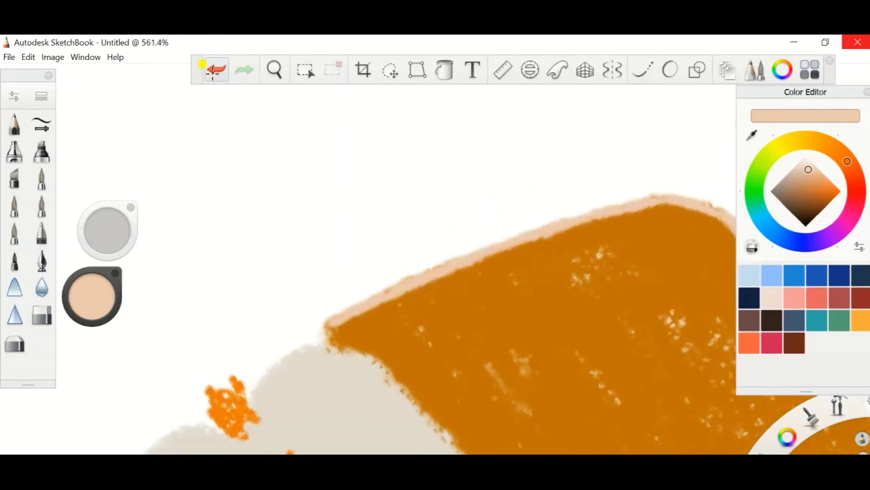
left_click(215, 71)
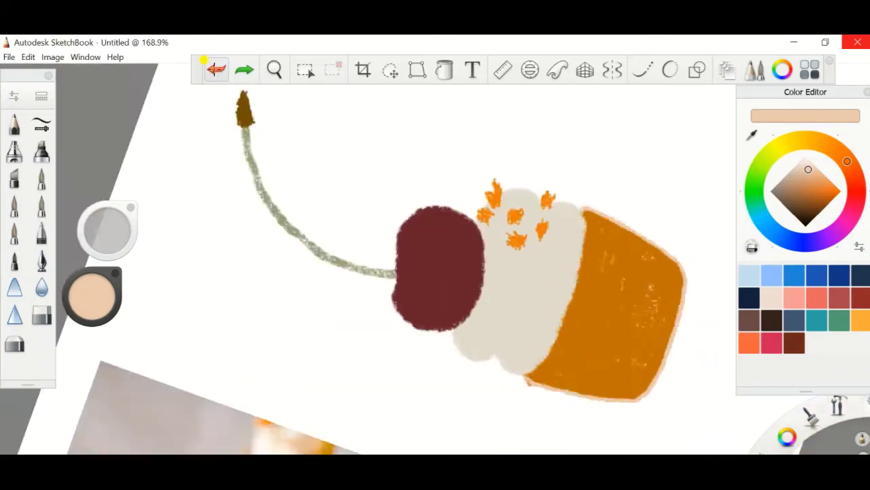
key("ctrl+y")
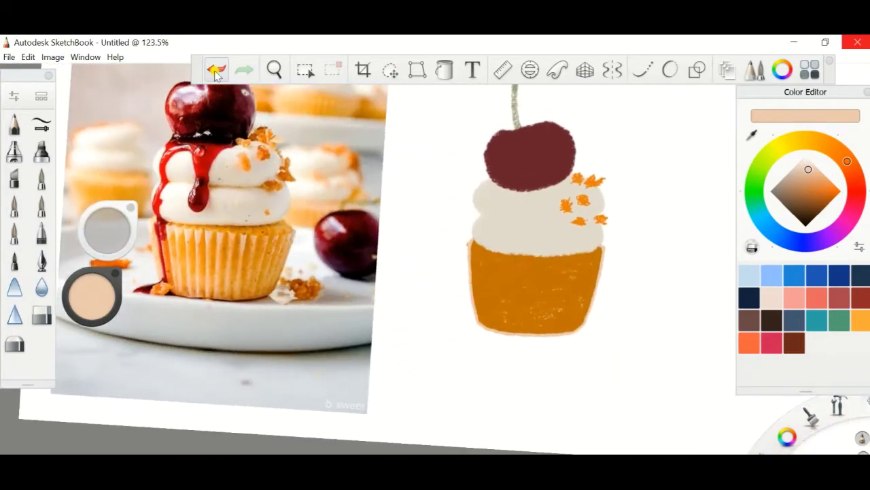
left_click(216, 74)
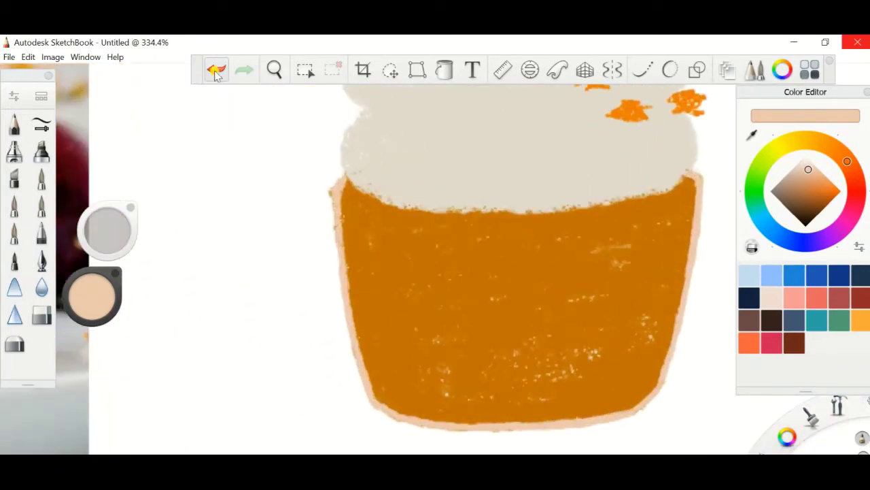
Restore the left edge stroke and paint six vertical peach pleat stripes down the wrapper
left_click(216, 73)
key("ctrl+y")
left_click_drag(427, 230, 462, 418)
left_click_drag(475, 231, 499, 418)
left_click_drag(527, 231, 525, 420)
left_click_drag(574, 237, 558, 417)
left_click_drag(625, 226, 606, 410)
left_click_drag(664, 216, 641, 401)
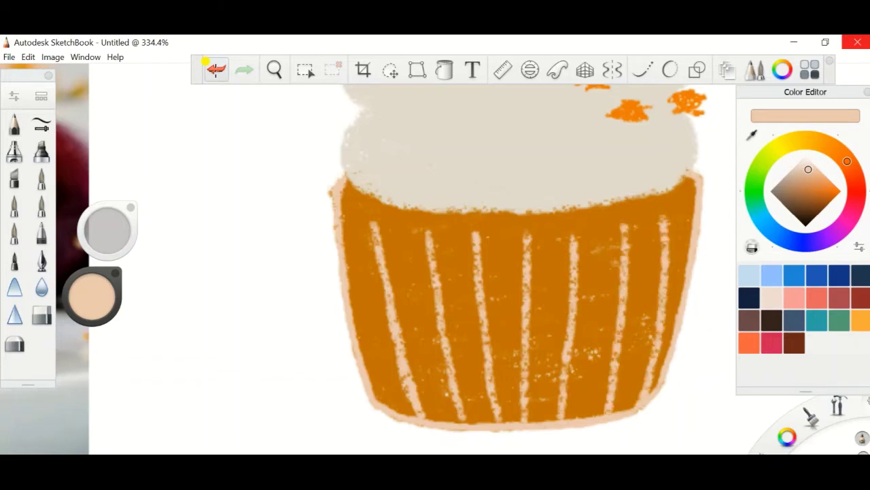
Draw a scalloped peach rim across the wrapper top, undoing and restoring a stray stroke
scroll(394, 197, "up", 4)
mouse_move(289, 157)
left_mouse_down()
mouse_move(357, 258)
mouse_move(456, 272)
mouse_move(488, 289)
mouse_move(551, 272)
mouse_move(659, 272)
left_mouse_up()
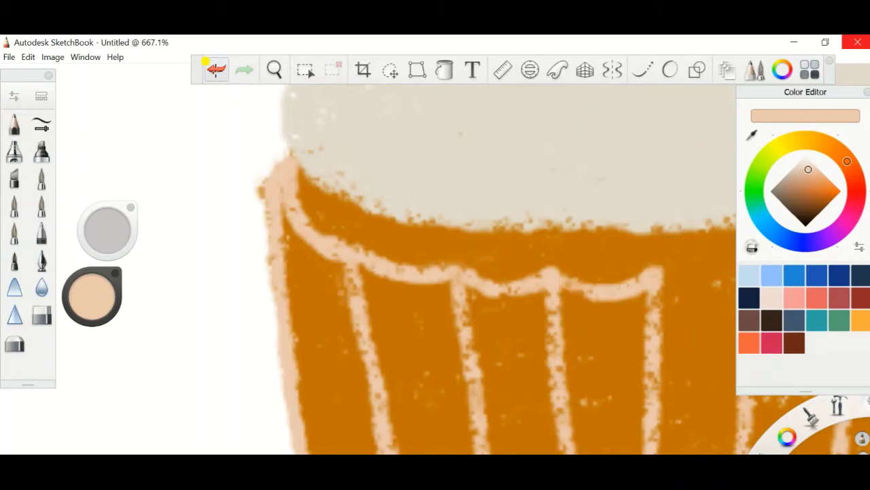
left_click_drag(592, 284, 417, 340)
left_click(216, 69)
scroll(435, 272, "down", 3)
scroll(435, 272, "up", 4)
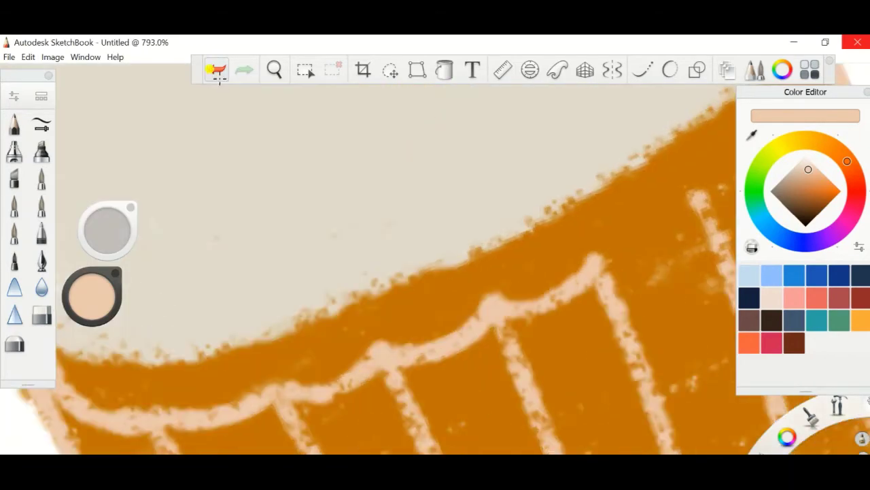
scroll(219, 78, "down", 3)
scroll(221, 80, "up", 2)
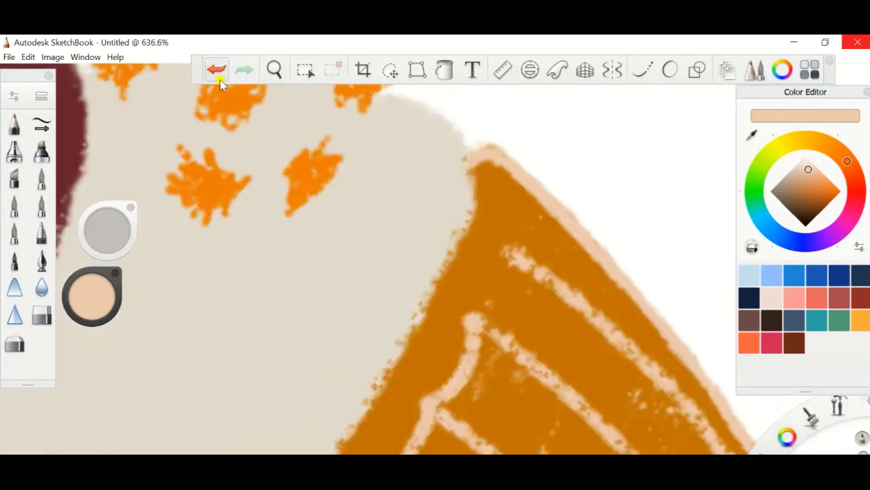
left_click(217, 69)
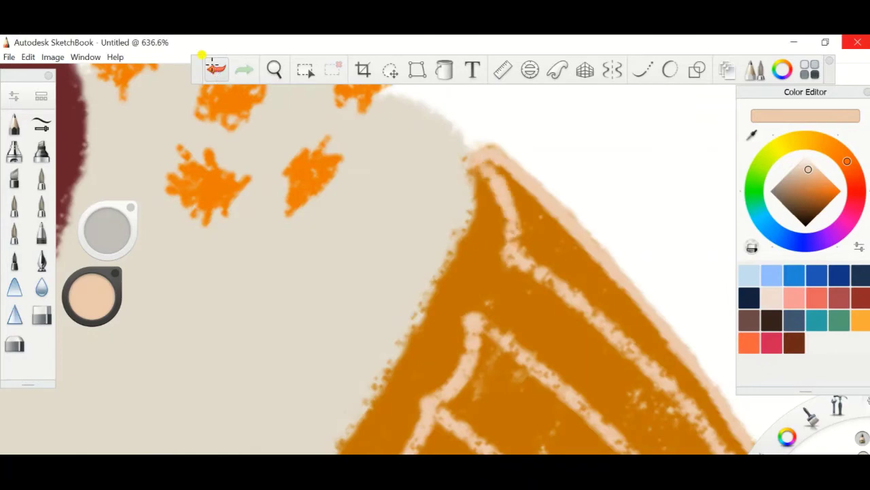
Widen the left and middle wrapper stripes into V-shaped peach pleats
left_click_drag(520, 244, 483, 330)
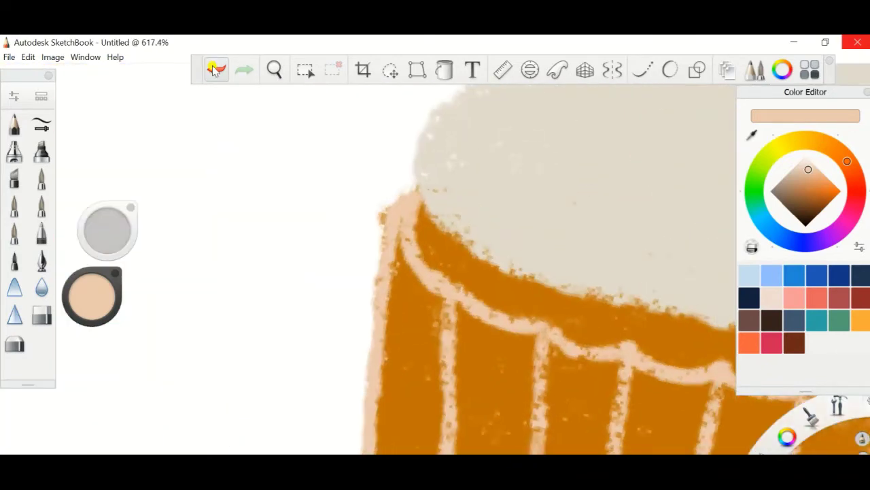
mouse_move(436, 317)
left_mouse_down()
mouse_move(461, 364)
mouse_move(461, 302)
left_mouse_up()
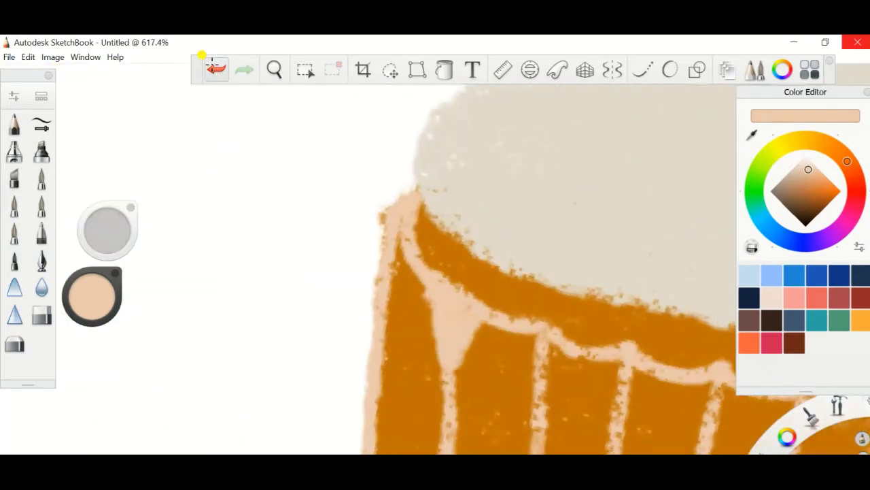
mouse_move(520, 333)
left_mouse_down()
mouse_move(538, 391)
mouse_move(547, 333)
left_mouse_up()
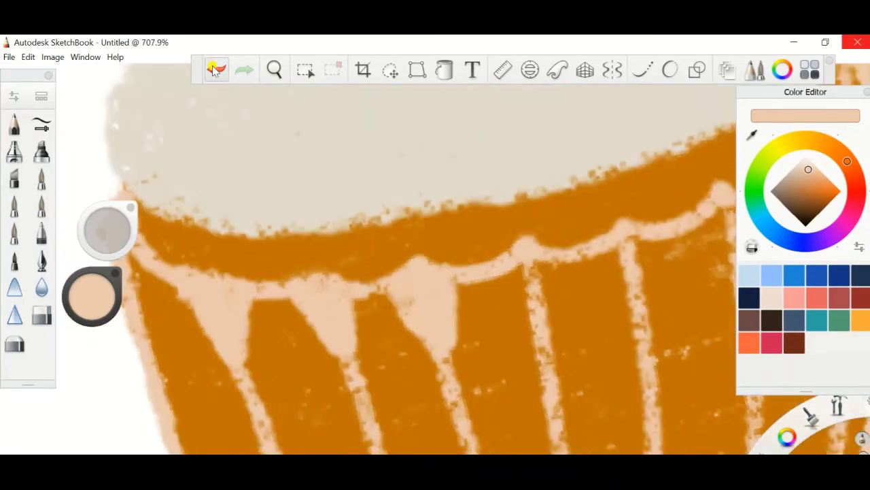
mouse_move(520, 266)
left_mouse_down()
mouse_move(529, 340)
mouse_move(554, 363)
mouse_move(544, 299)
left_mouse_up()
mouse_move(599, 255)
left_mouse_down()
mouse_move(626, 327)
mouse_move(629, 306)
left_mouse_up()
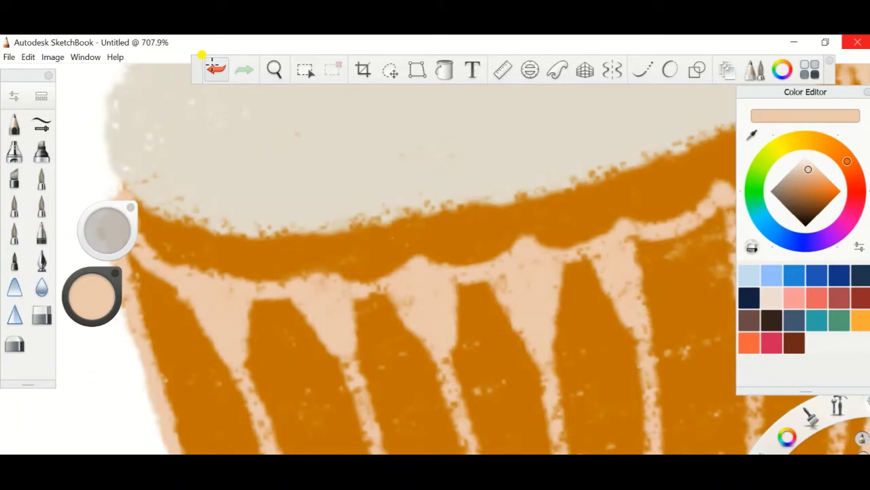
mouse_move(649, 242)
left_mouse_down()
mouse_move(642, 327)
mouse_move(646, 292)
left_mouse_up()
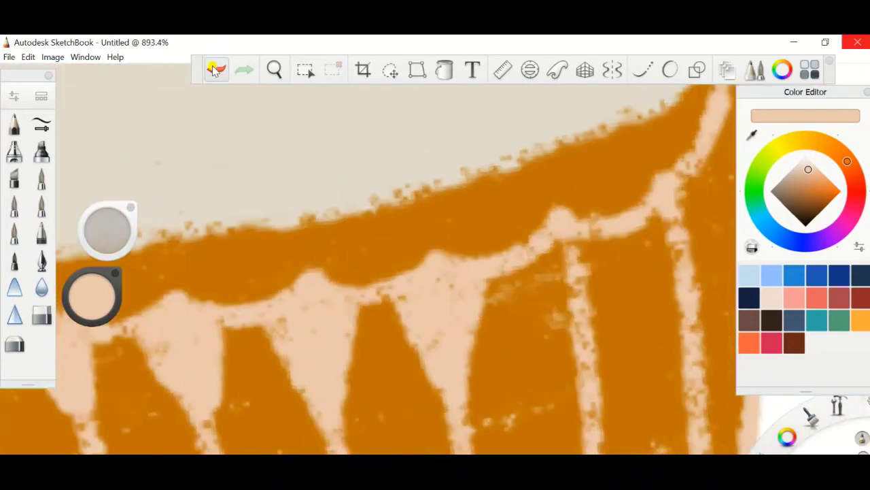
Widen the right-hand wrapper stripes into pleats and undo the last stray strokes
mouse_move(557, 248)
left_mouse_down()
mouse_move(540, 367)
mouse_move(574, 299)
left_mouse_up()
left_click_drag(595, 238, 601, 353)
left_click_drag(632, 204, 663, 309)
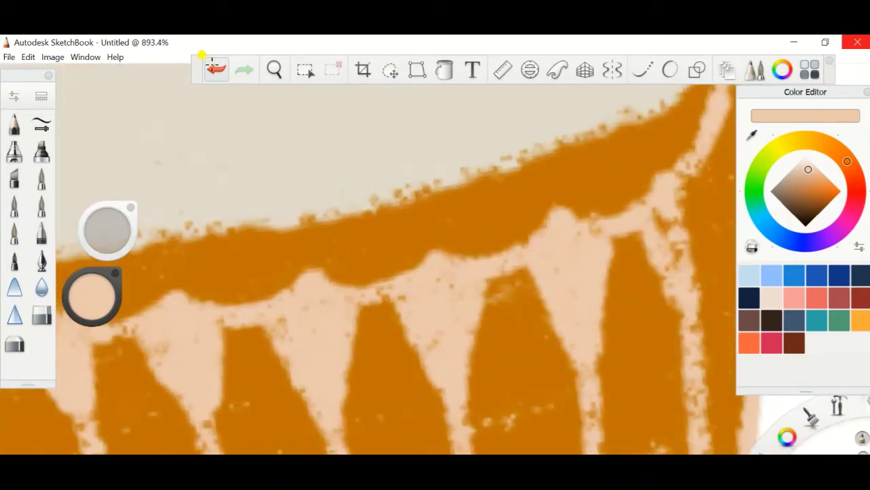
left_click_drag(704, 150, 684, 292)
left_click_drag(693, 191, 700, 225)
left_click(213, 68)
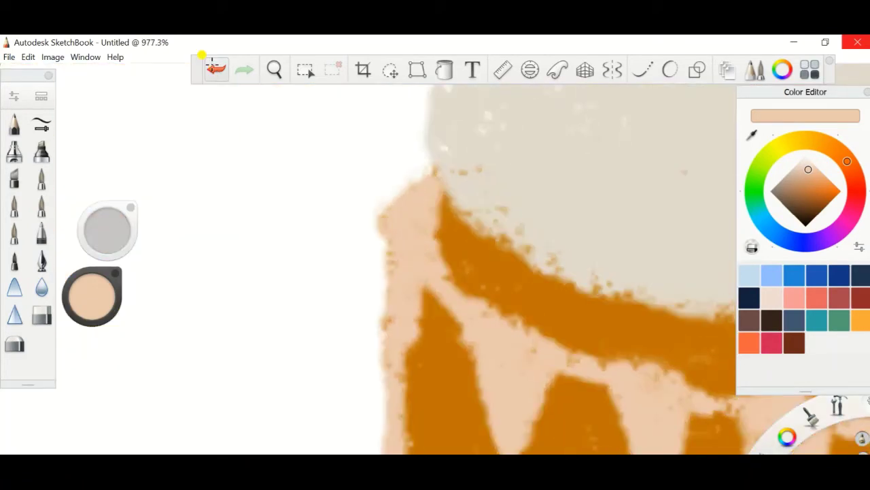
left_click(212, 68)
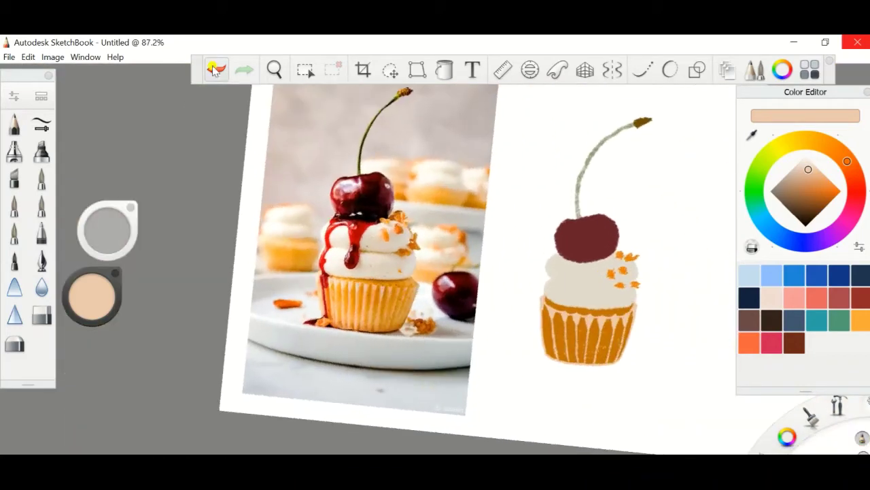
left_click(213, 68)
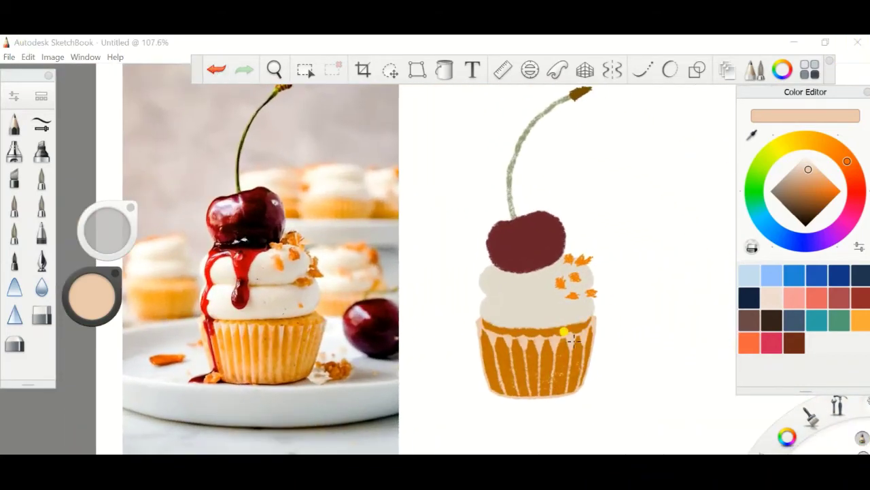
Eyedrop the deep maroon of the photo's cherry as the paint colour
left_click(752, 125)
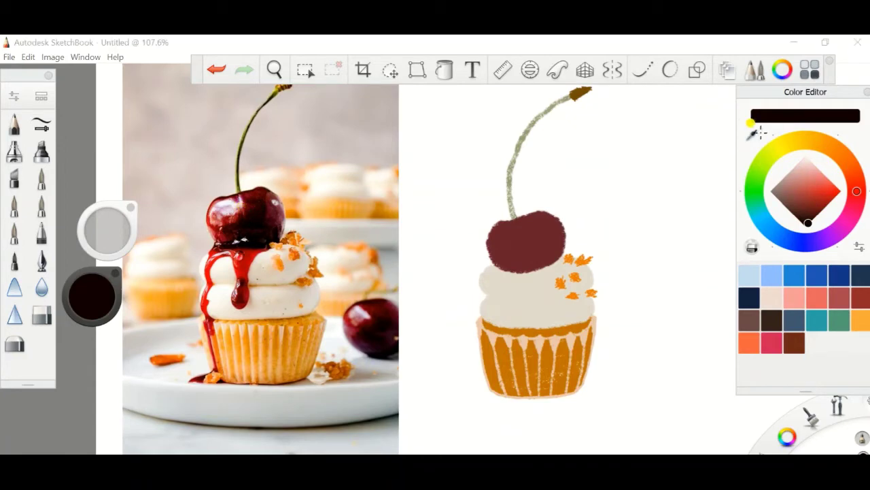
scroll(252, 200, "up", 5)
scroll(252, 199, "up", 2)
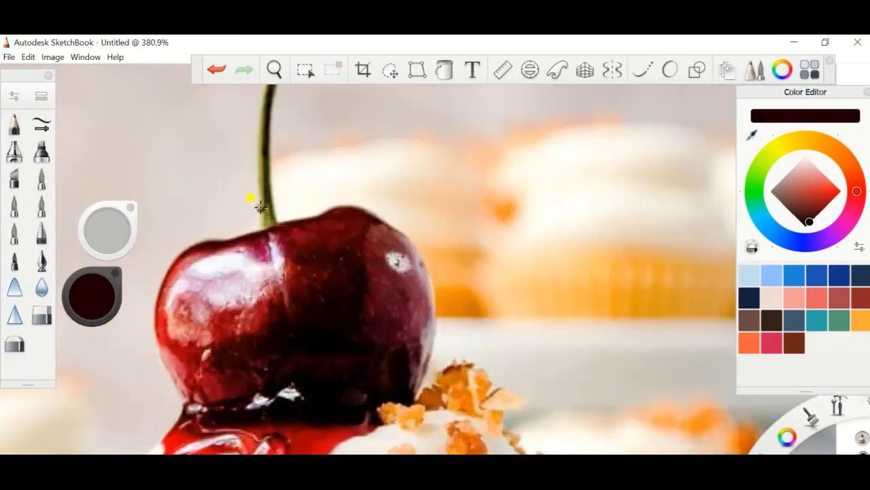
left_click(752, 134)
left_click(324, 321)
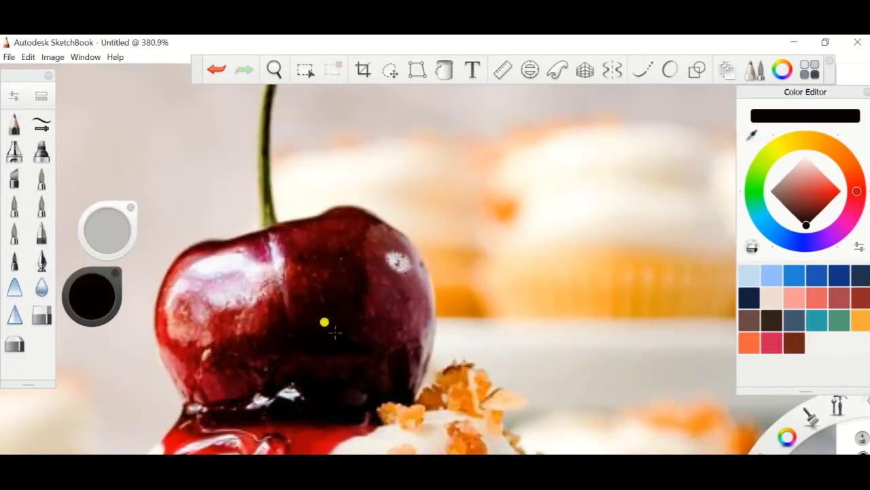
left_click(345, 266)
scroll(345, 269, "down", 6)
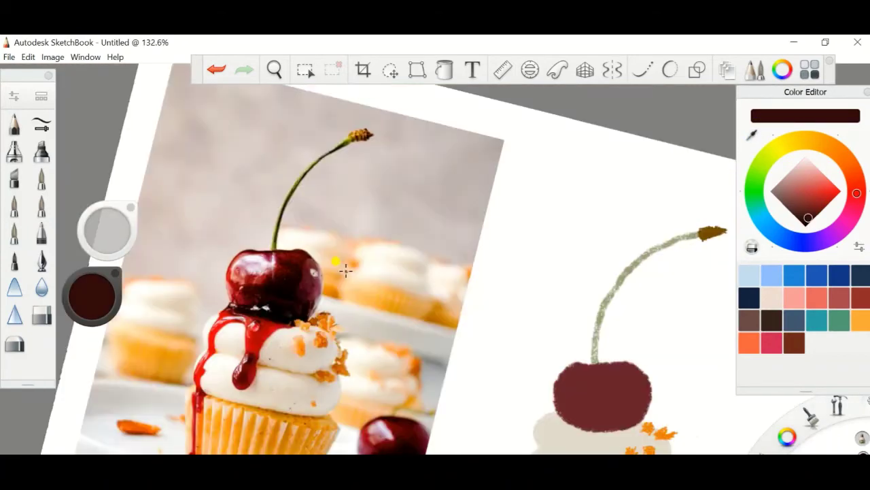
scroll(345, 270, "up", 1)
scroll(346, 270, "down", 1)
Select the cherry's layer, Layer6, then close the Layers and Color Editor panels
left_click(728, 69)
left_click(655, 305)
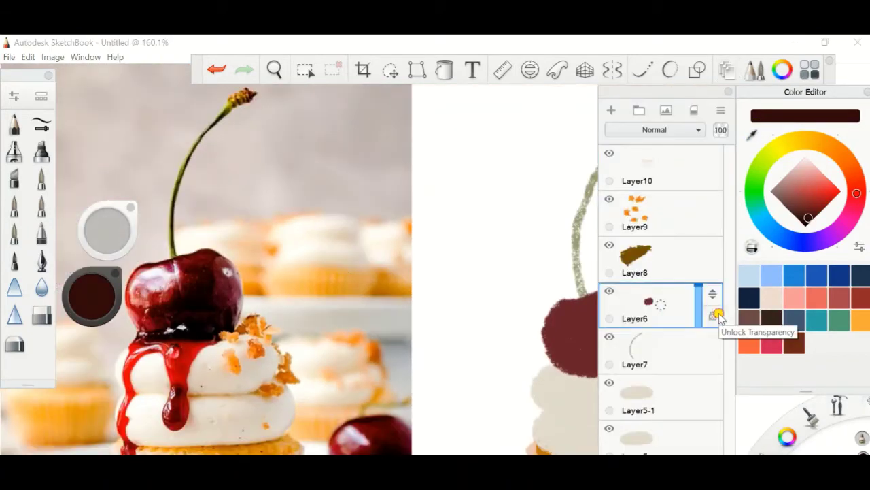
left_click(731, 71)
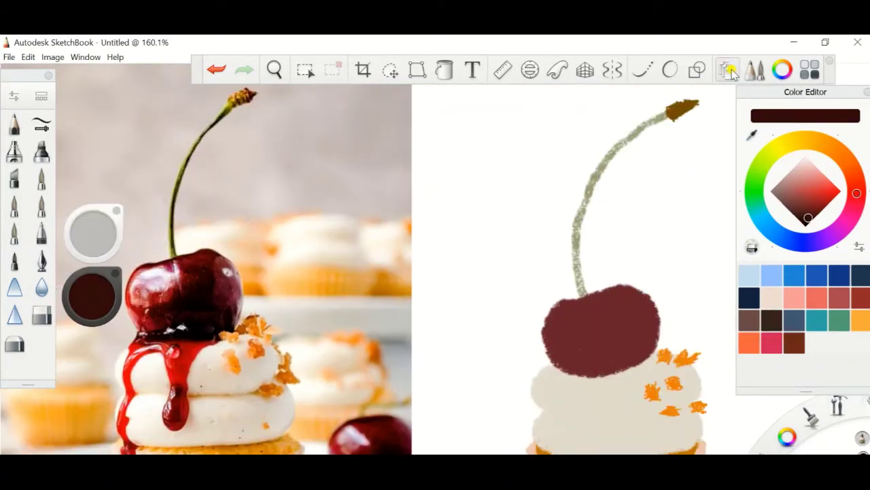
scroll(598, 340, "up", 1)
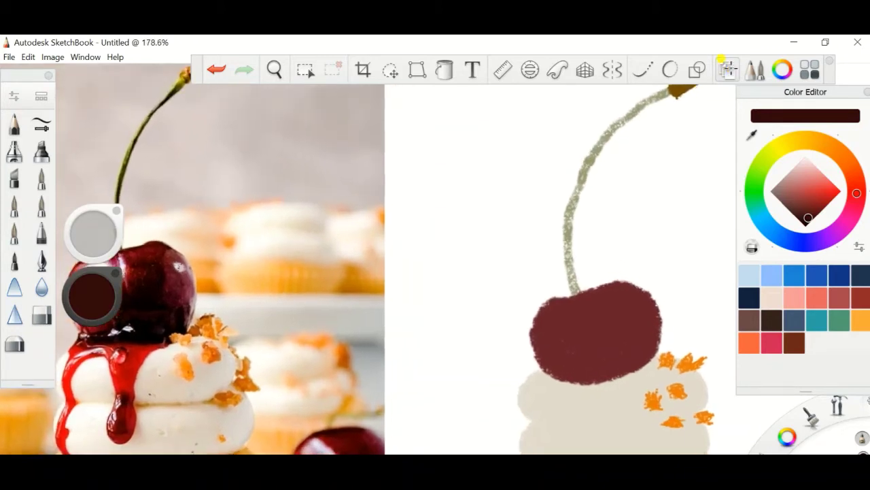
scroll(598, 340, "up", 1)
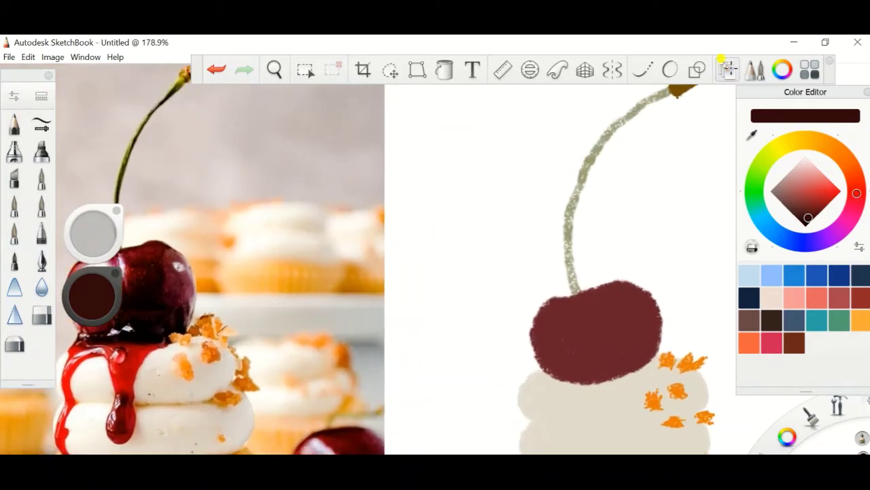
left_click(725, 68)
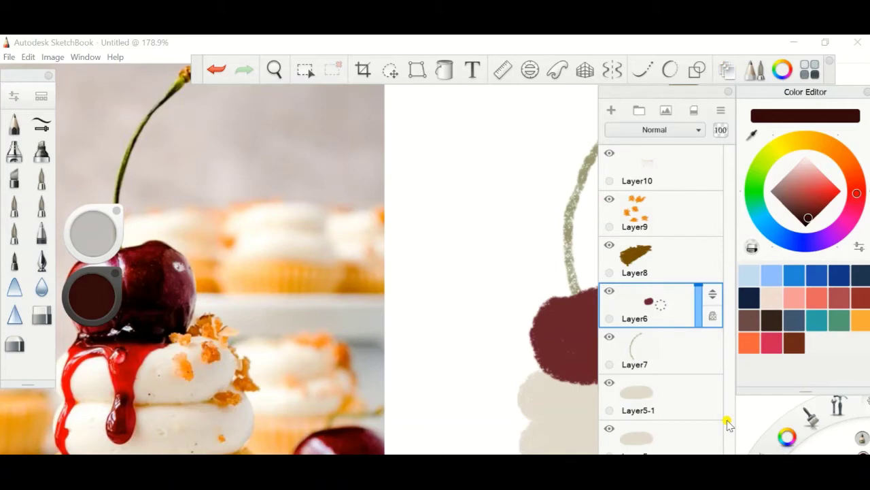
left_click(727, 70)
left_click(782, 69)
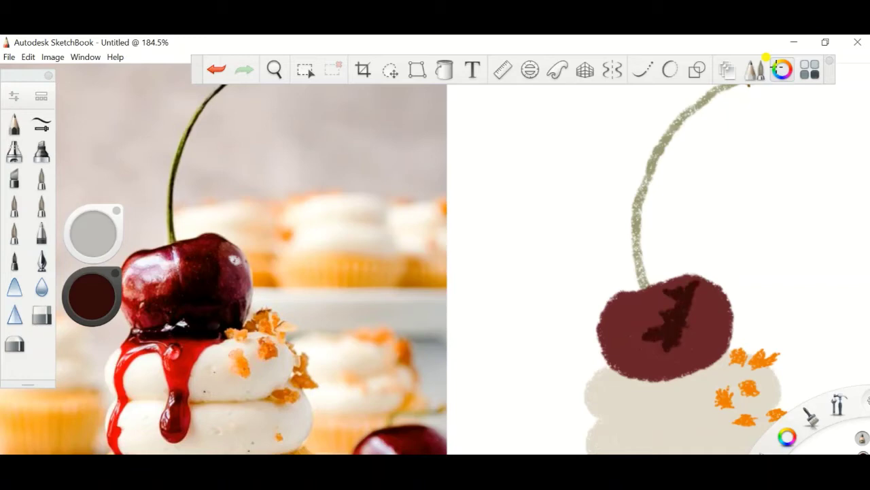
Paint dark maroon shadow strokes on the cherry's left, right and lower parts
left_click_drag(654, 326, 614, 348)
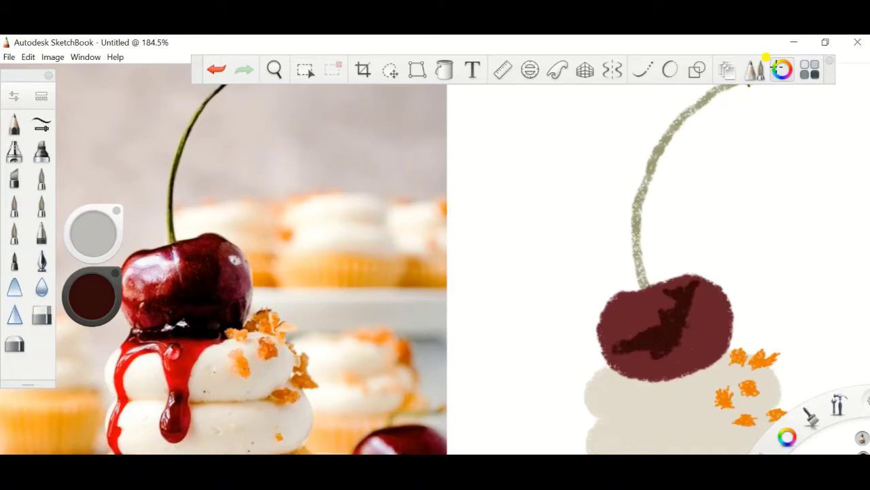
left_click_drag(685, 355, 725, 341)
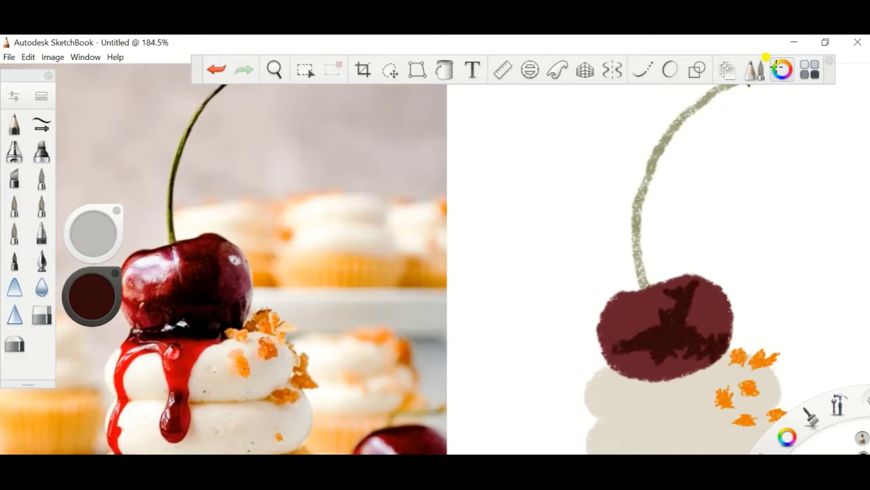
left_click_drag(666, 353, 639, 372)
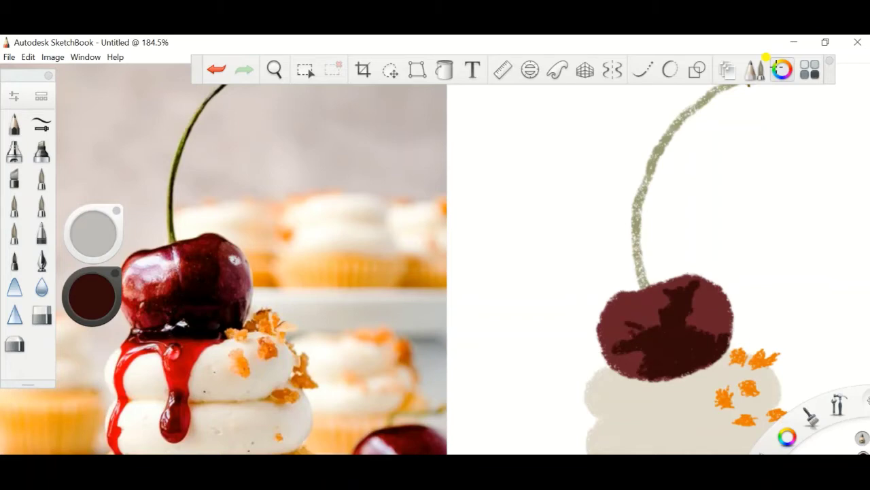
scroll(766, 59, "down", 5)
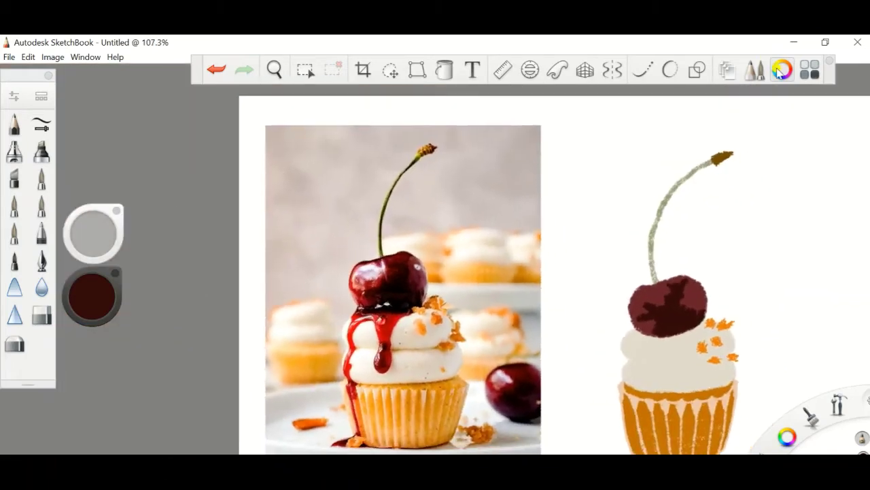
Eyedrop the photo's syrup red and deepen it slightly in the Color Editor
left_click(727, 70)
left_click(727, 69)
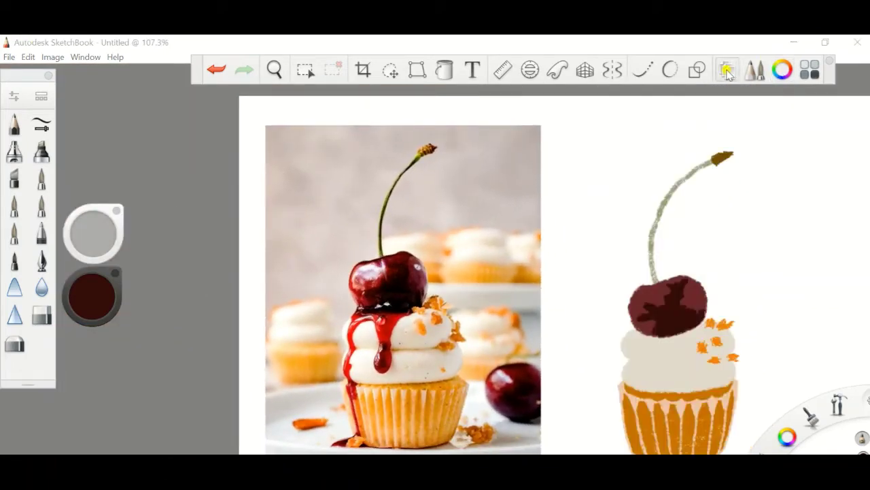
left_click(782, 70)
left_click(753, 136)
left_click(380, 308)
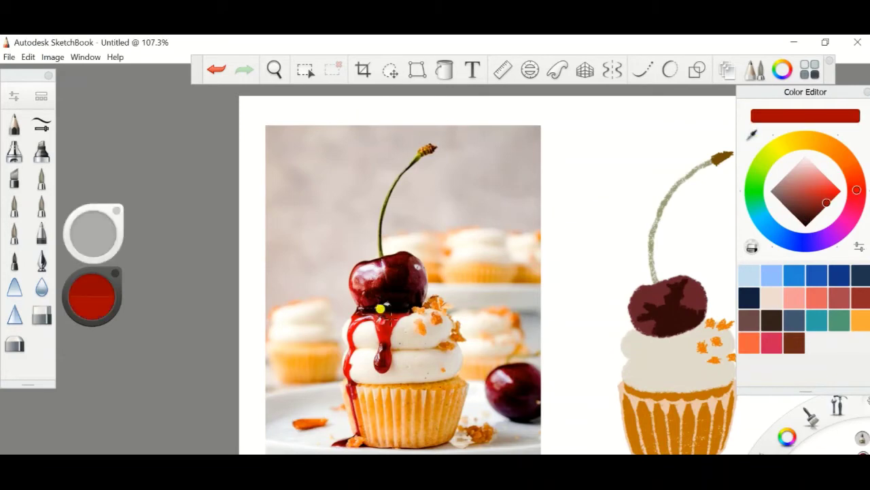
left_click_drag(826, 203, 823, 206)
left_click(782, 69)
scroll(649, 343, "up", 3)
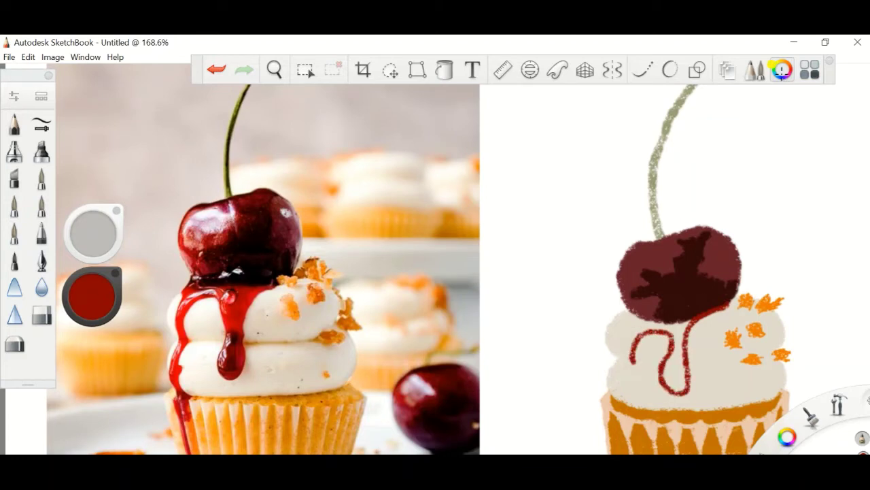
scroll(649, 272, "down", 1)
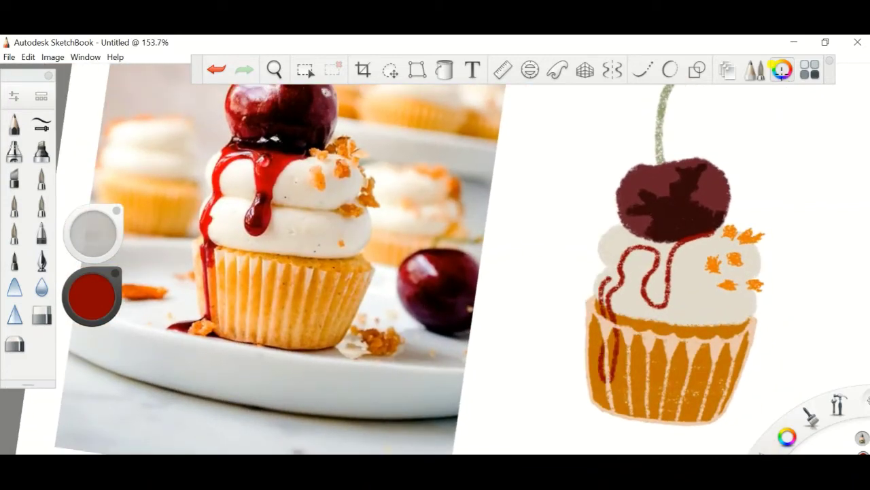
scroll(782, 70, "up", 2)
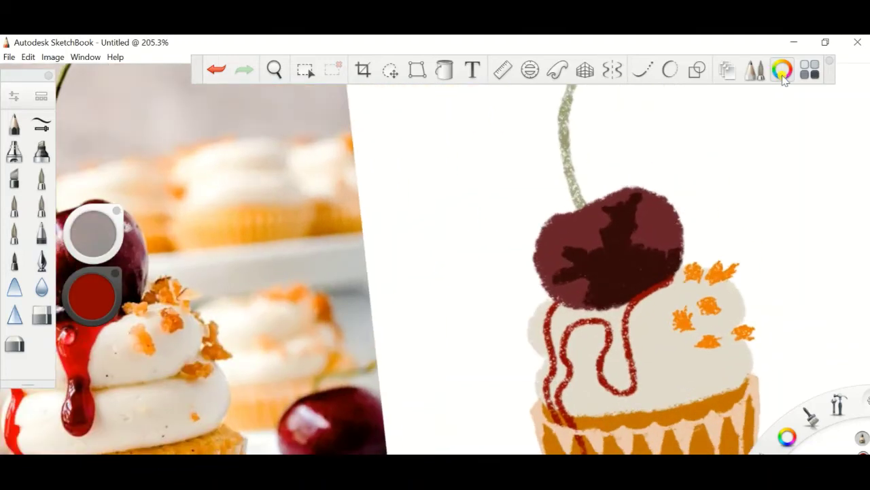
scroll(782, 70, "down", 1)
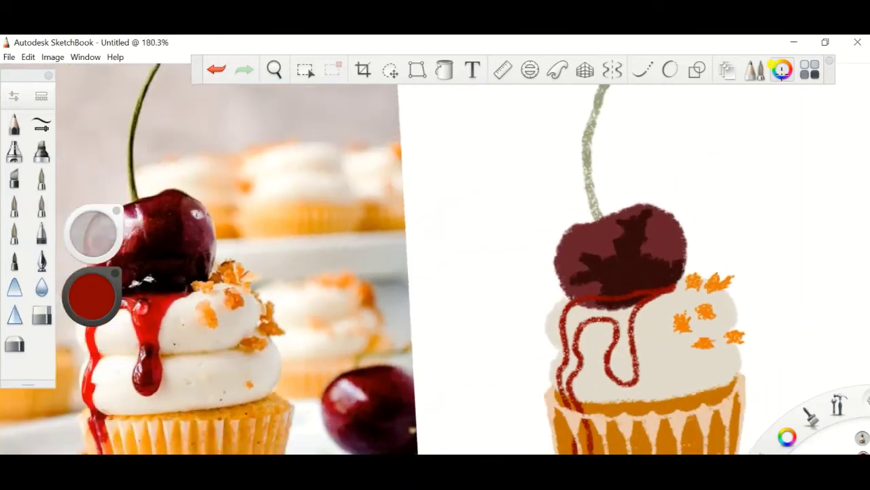
scroll(783, 75, "down", 1)
scroll(639, 265, "down", 1)
scroll(639, 266, "up", 5)
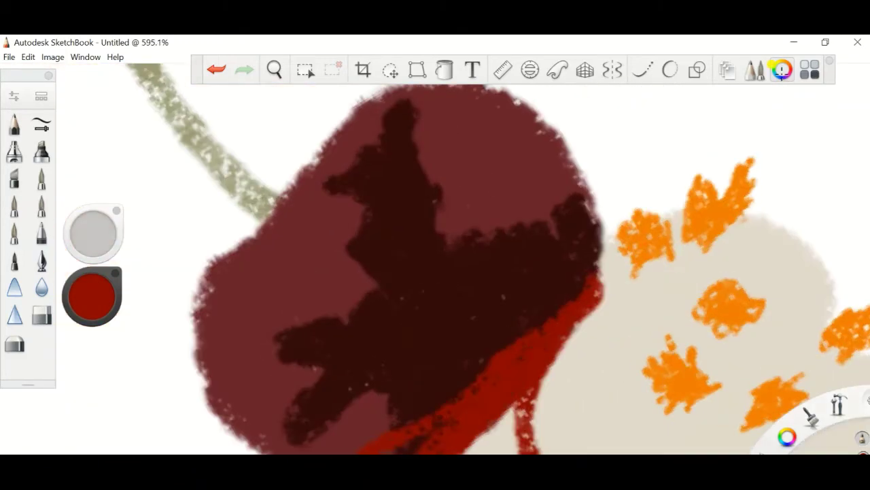
scroll(639, 266, "down", 5)
scroll(639, 265, "up", 5)
Brush thick syrup red under the cherry and fill the left drips into a solid flow
mouse_move(537, 412)
left_mouse_down()
mouse_move(626, 360)
mouse_move(632, 432)
left_mouse_up()
scroll(544, 272, "down", 2)
scroll(544, 272, "up", 2)
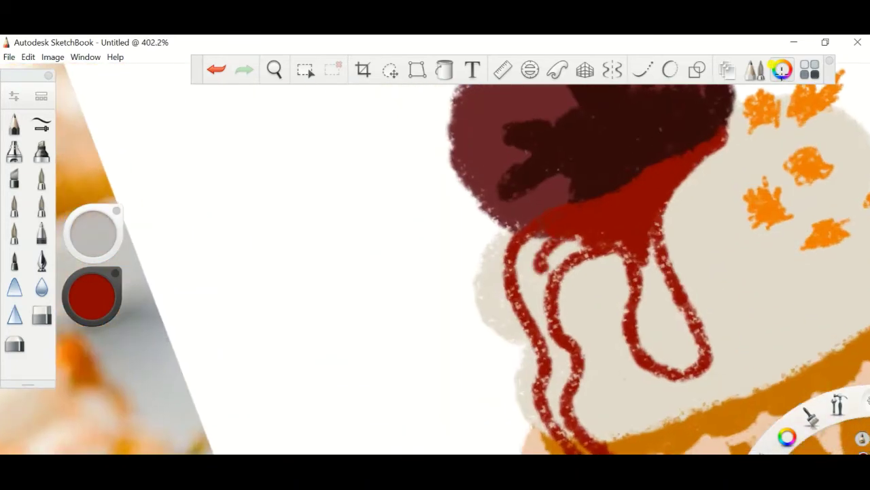
mouse_move(521, 265)
left_mouse_down()
mouse_move(574, 238)
mouse_move(591, 249)
mouse_move(544, 313)
mouse_move(544, 336)
left_mouse_up()
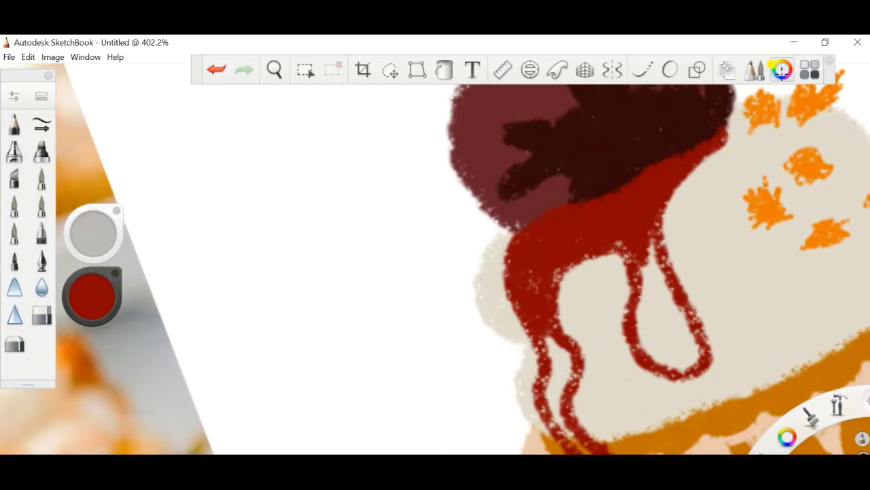
left_click_drag(554, 272, 551, 370)
left_click_drag(557, 326, 568, 408)
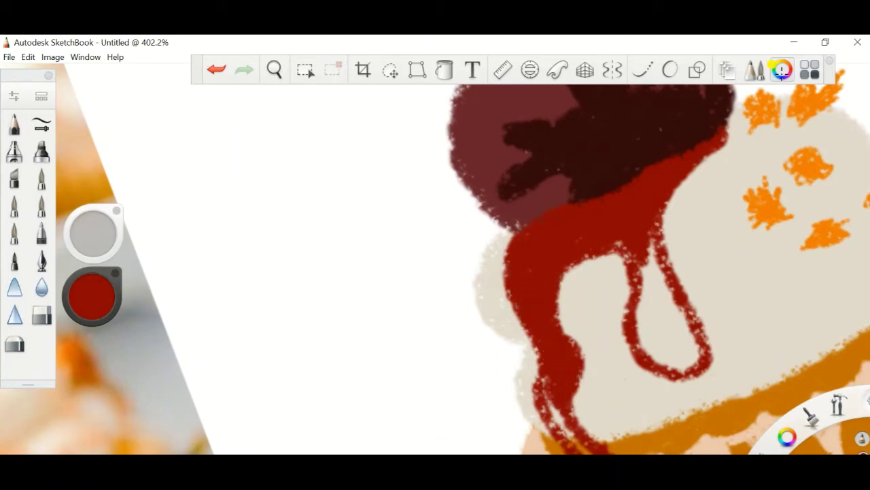
scroll(544, 272, "down", 3)
scroll(475, 306, "up", 4)
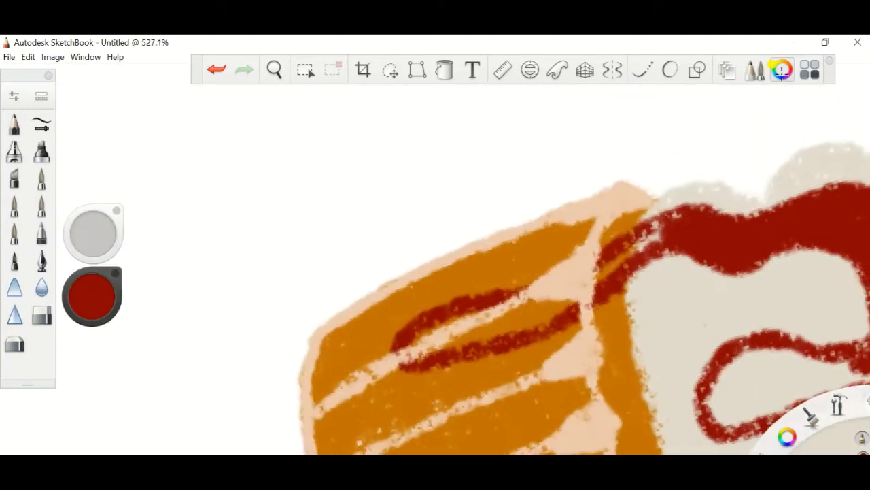
Add a red drip on the wrapper and move the syrup layer to the top of the stack
left_click_drag(653, 218, 598, 279)
left_click_drag(578, 310, 507, 326)
left_click(727, 69)
left_click(659, 167)
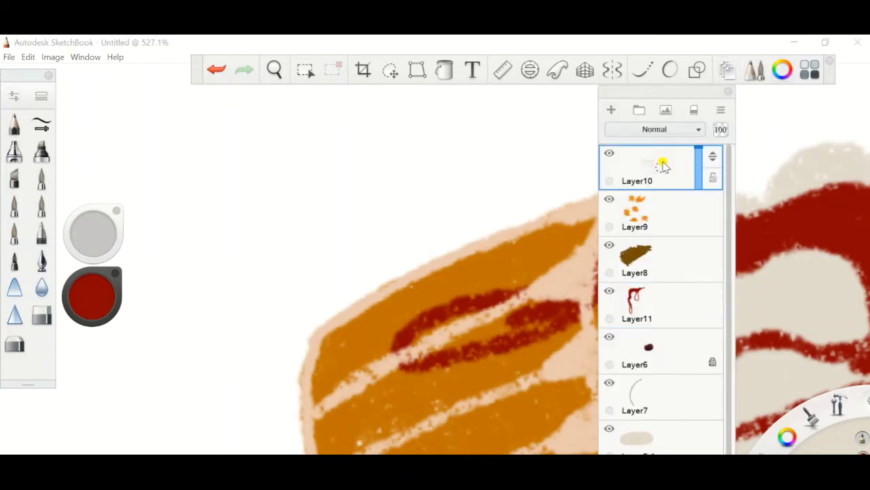
left_click_drag(707, 305, 711, 148)
left_click(727, 69)
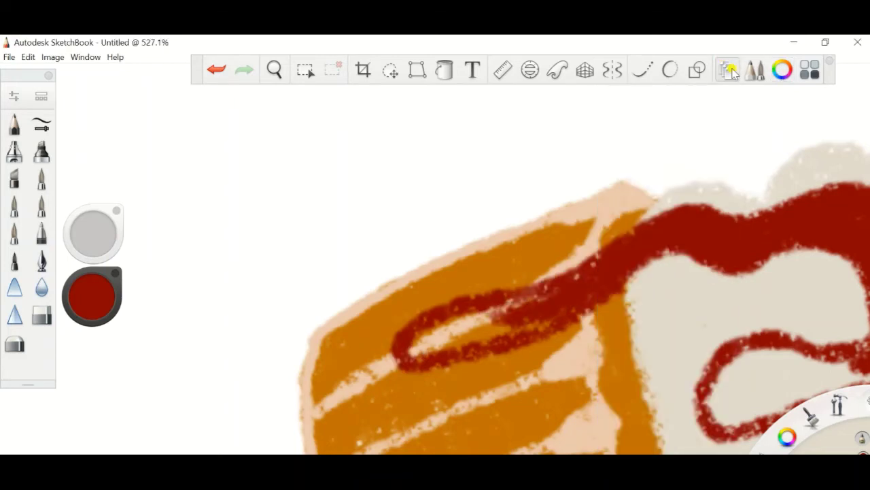
Fill the syrup loop and merge the thin drips into solid red syrup
mouse_move(673, 250)
left_mouse_down()
mouse_move(605, 267)
mouse_move(476, 329)
left_mouse_up()
left_click_drag(537, 289, 414, 347)
mouse_move(479, 330)
left_mouse_down()
mouse_move(407, 350)
mouse_move(605, 303)
left_mouse_up()
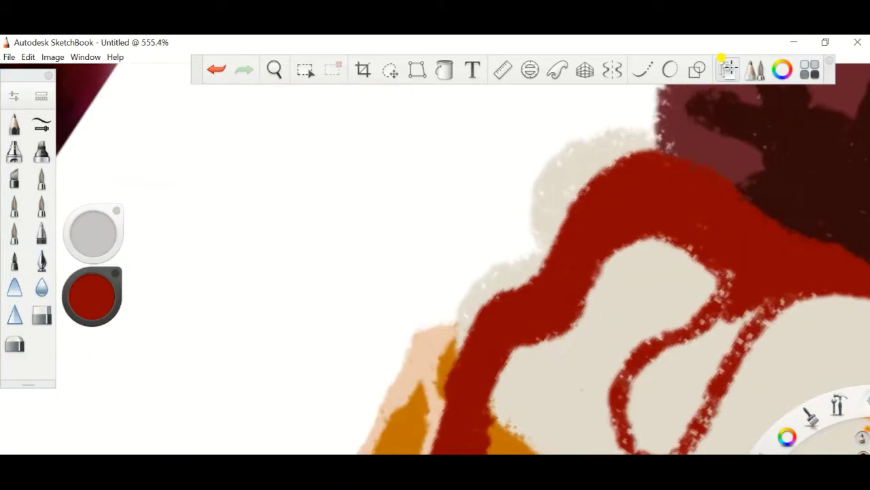
mouse_move(738, 272)
left_mouse_down()
mouse_move(722, 340)
mouse_move(700, 262)
left_mouse_up()
left_click_drag(769, 303, 714, 360)
left_click_drag(721, 316, 676, 394)
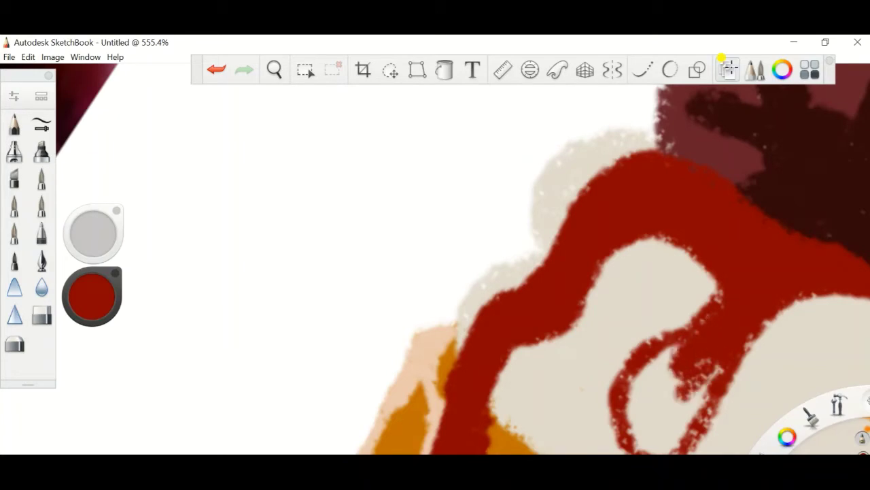
left_click_drag(684, 343, 629, 414)
scroll(653, 340, "up", 2)
left_click_drag(642, 293, 615, 408)
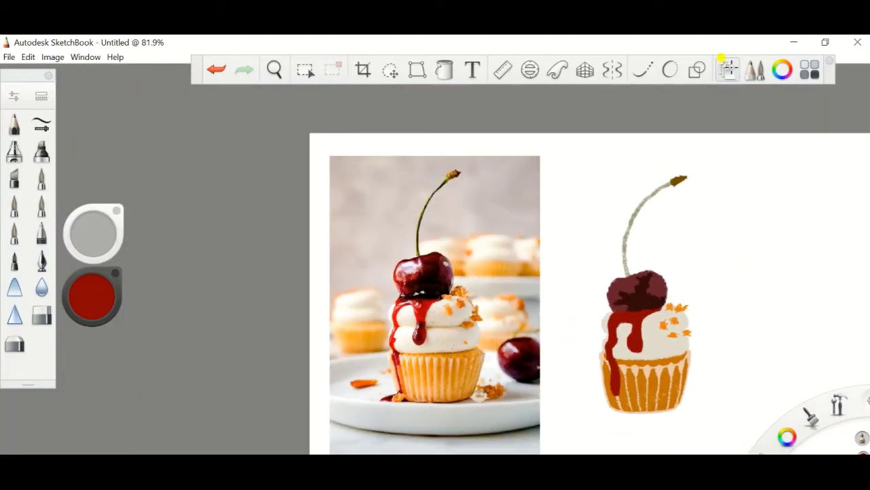
Eyedrop a dark maroon from the photo's cherry as the shading colour
left_click(727, 69)
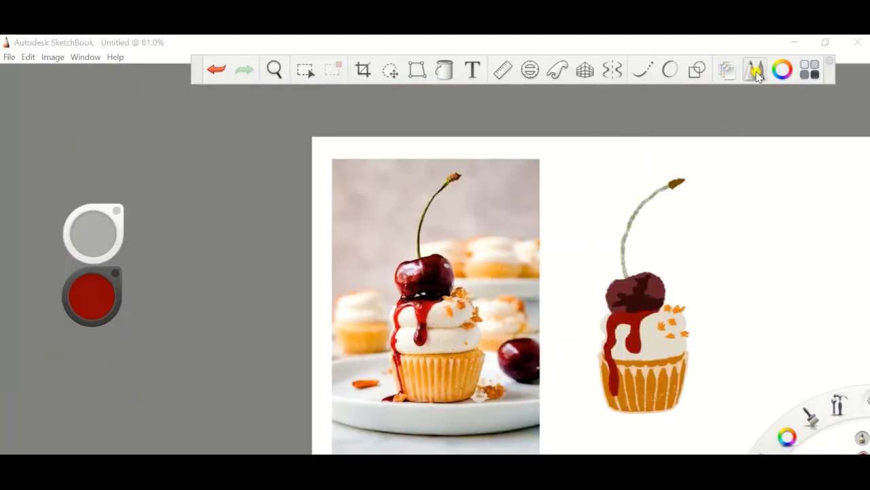
left_click(782, 71)
left_click(751, 134)
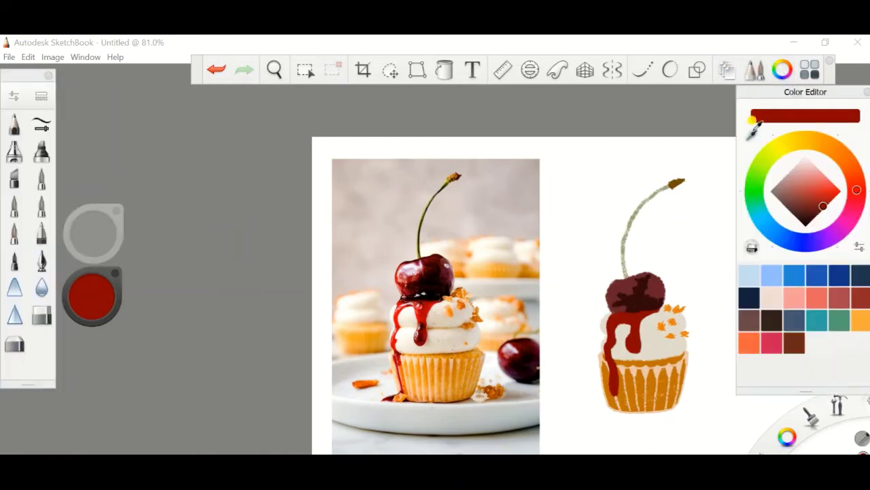
left_click(412, 318)
left_click(751, 134)
left_click(422, 334)
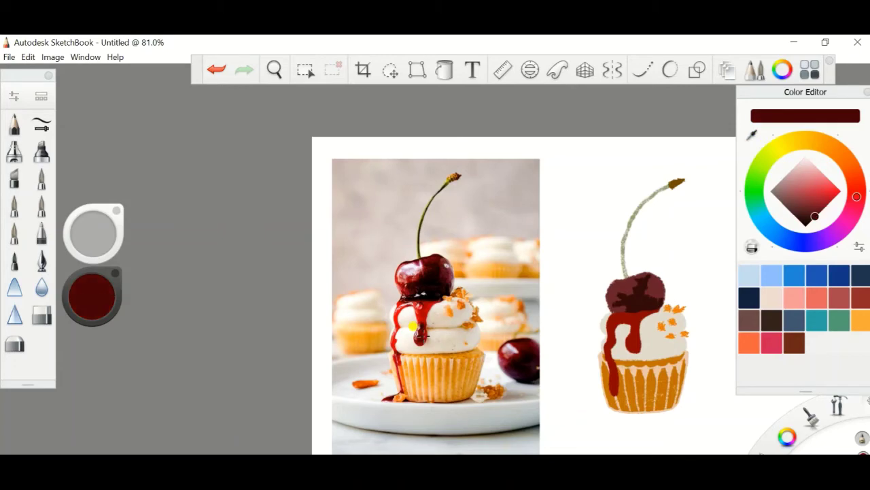
scroll(643, 371, "up", 3)
left_click(729, 70)
Compare the cherry's dark shading with undo and redo, sampling the painted cherry's red
scroll(639, 197, "up", 1)
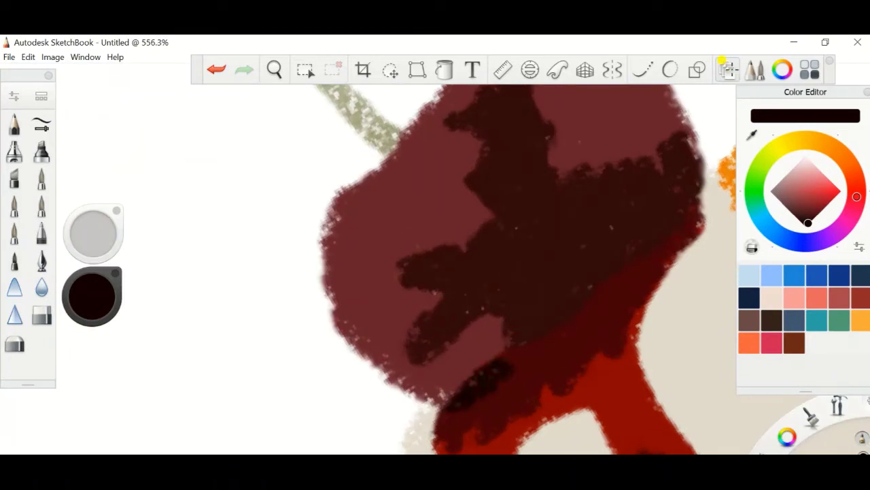
left_click(217, 70)
left_click(217, 69)
left_click(467, 338)
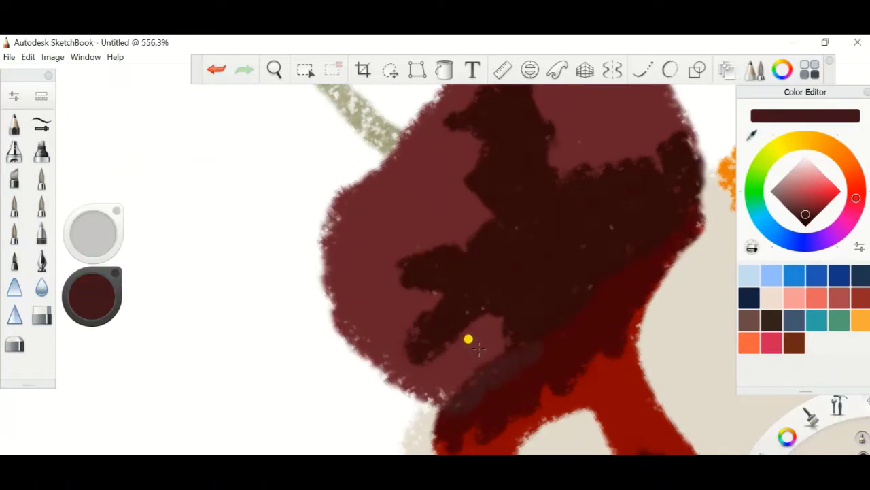
left_click(216, 69)
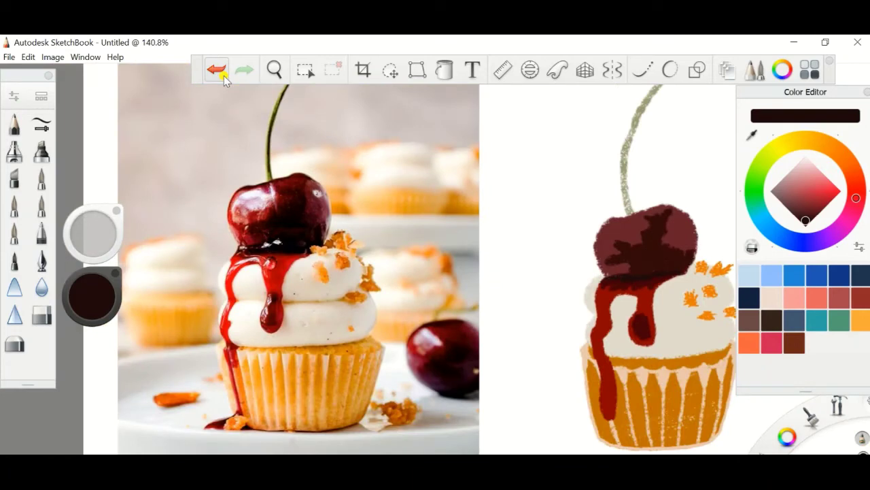
Undo the last shading stroke, then shade the cherry's lower edge dark maroon
left_click(217, 72)
scroll(601, 299, "up", 5)
mouse_move(480, 344)
left_mouse_down()
mouse_move(521, 333)
mouse_move(542, 297)
left_mouse_up()
left_click_drag(476, 372, 499, 354)
left_click_drag(555, 303, 632, 261)
Extend the maroon along the cherry's edge and darken the inside of the syrup drip
left_click_drag(683, 224, 654, 244)
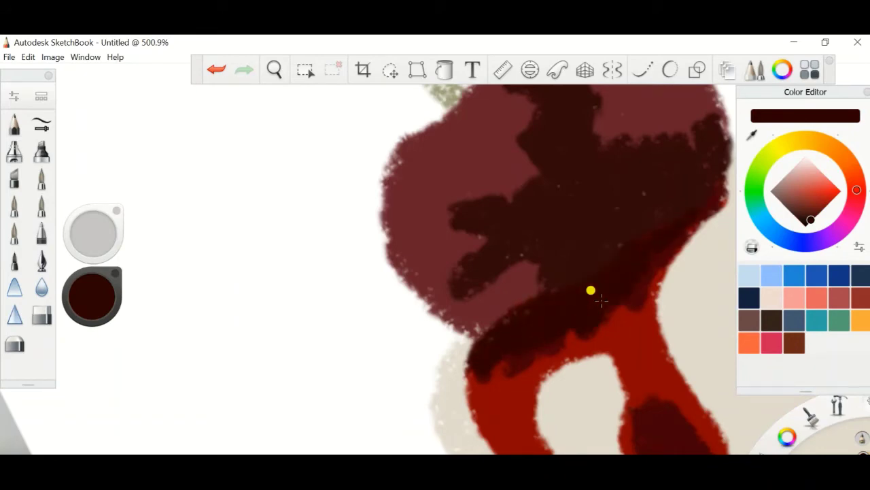
left_click_drag(625, 311, 657, 265)
left_click_drag(642, 421, 656, 430)
scroll(601, 299, "down", 3)
scroll(601, 299, "up", 3)
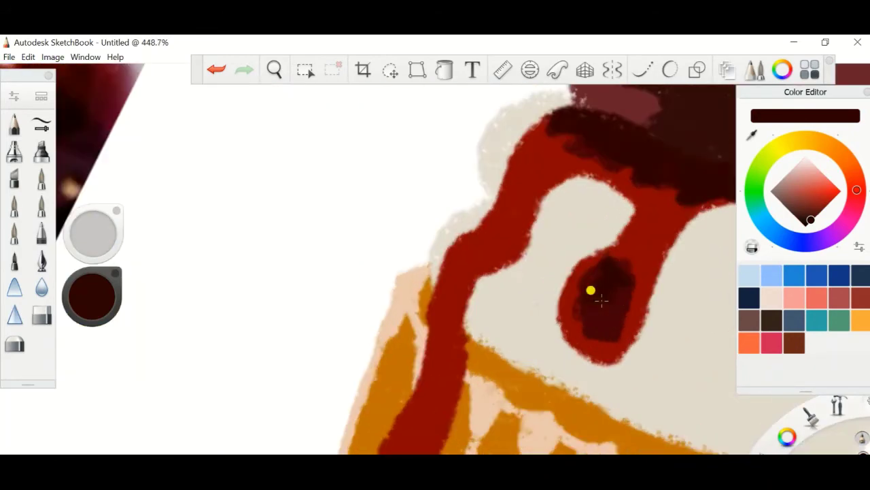
scroll(601, 300, "down", 1)
scroll(601, 299, "down", 6)
scroll(595, 294, "up", 2)
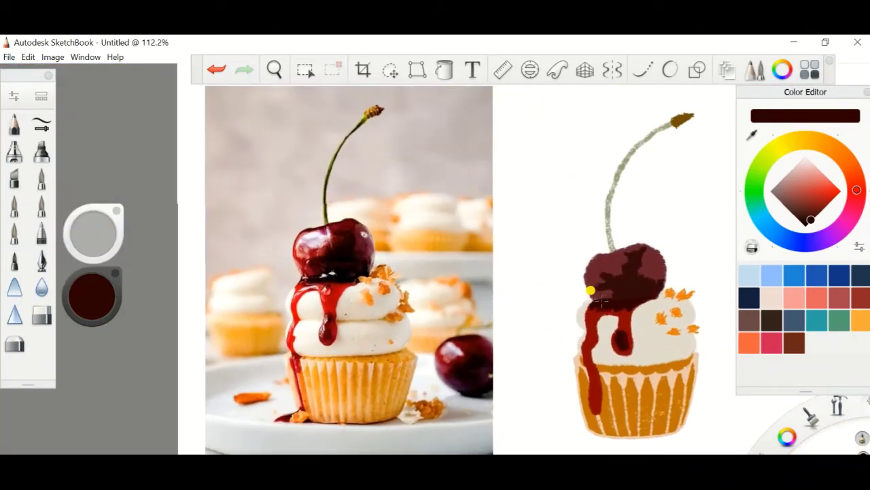
Set the brush colour to white in the Color Editor
left_click(305, 233, "alt")
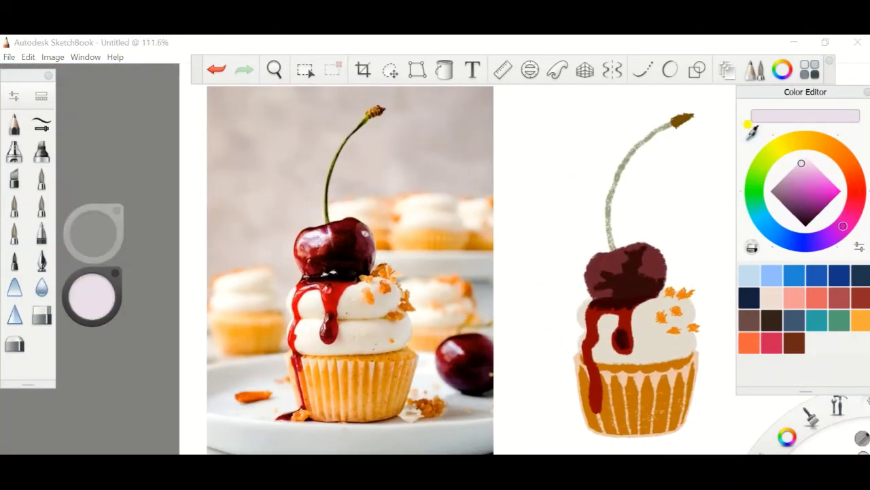
scroll(318, 239, "up", 3)
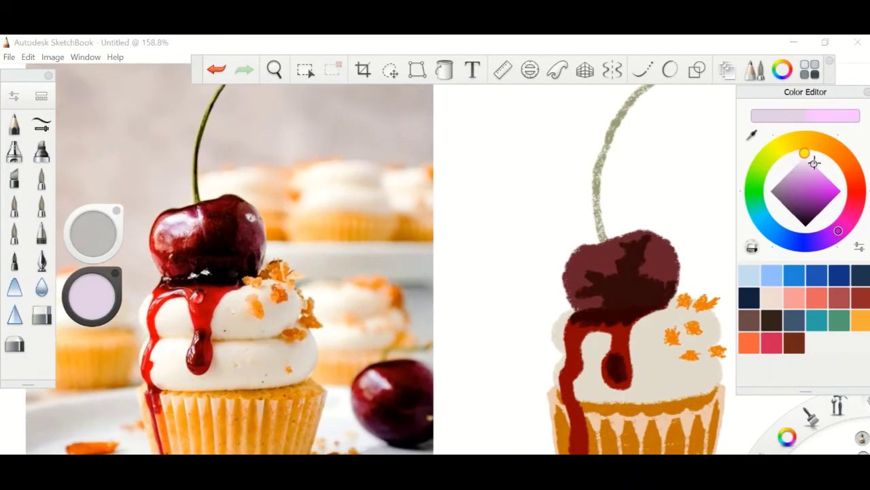
left_click_drag(801, 166, 806, 141)
Paint white highlight streaks down the left syrup drip and across the upper syrup
scroll(435, 272, "down", 3)
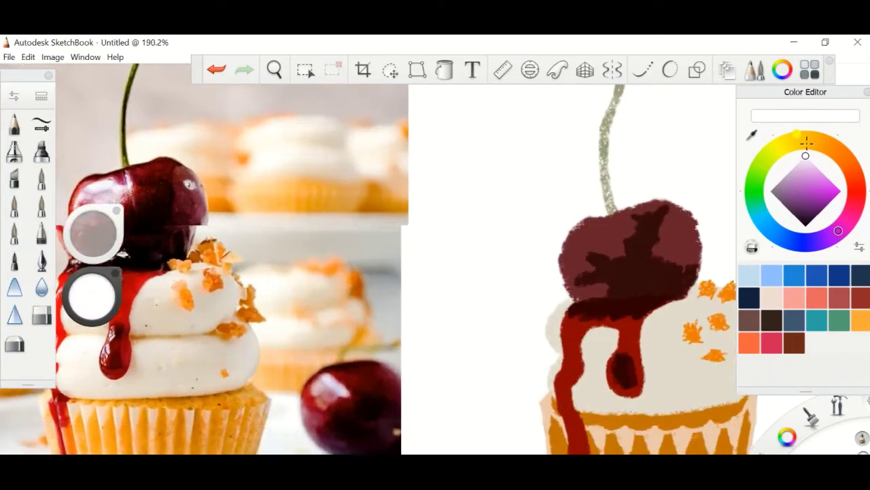
scroll(435, 272, "up", 3)
scroll(435, 272, "up", 2)
scroll(729, 73, "down", 1)
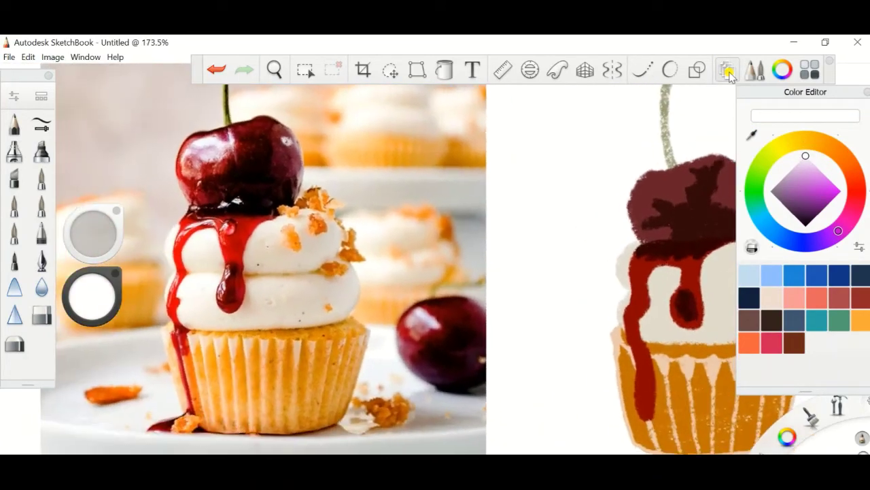
mouse_move(631, 321)
left_mouse_down()
mouse_move(640, 404)
mouse_move(650, 415)
left_mouse_up()
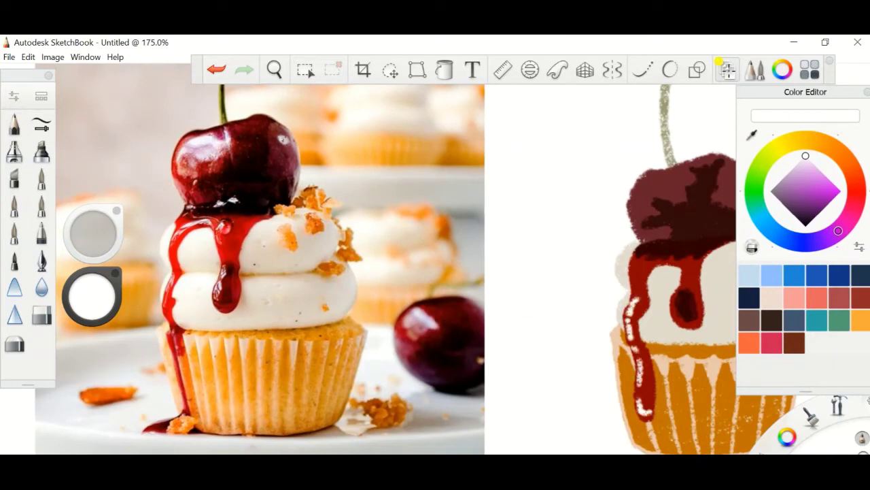
mouse_move(670, 258)
left_mouse_down()
mouse_move(643, 264)
mouse_move(629, 289)
left_mouse_up()
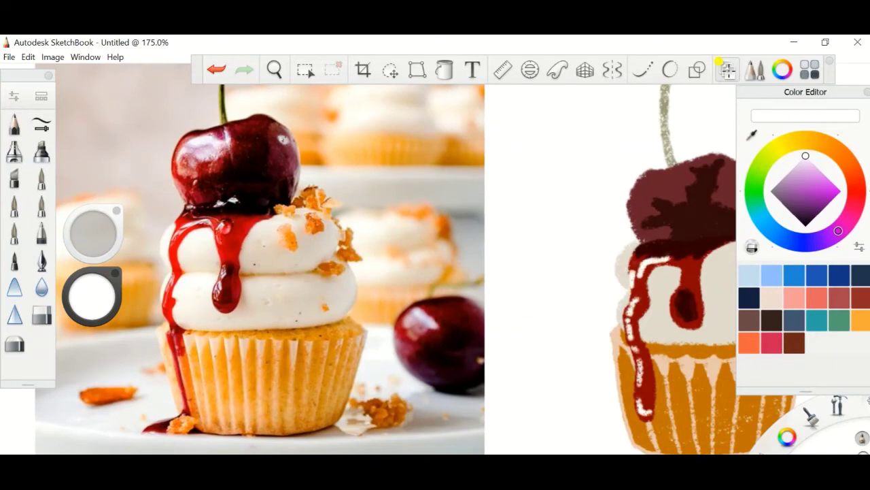
Undo the last white highlight and repaint the syrup highlight
left_click(219, 73)
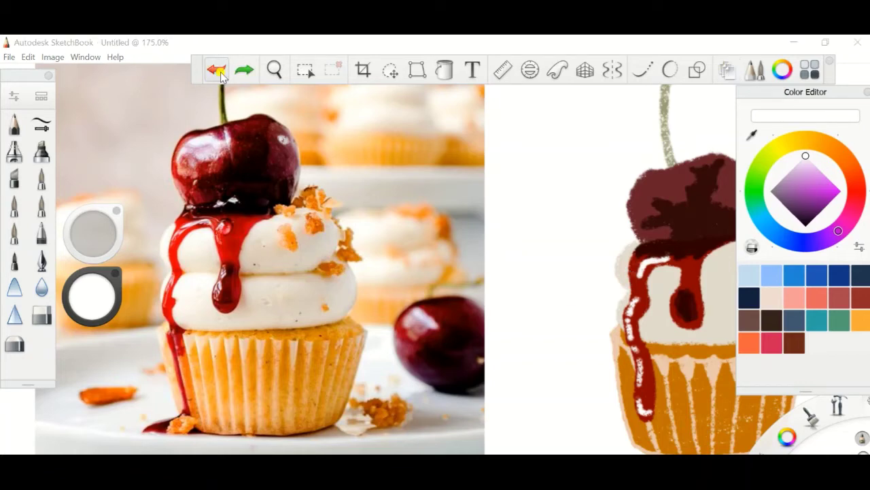
scroll(221, 74, "up", 5)
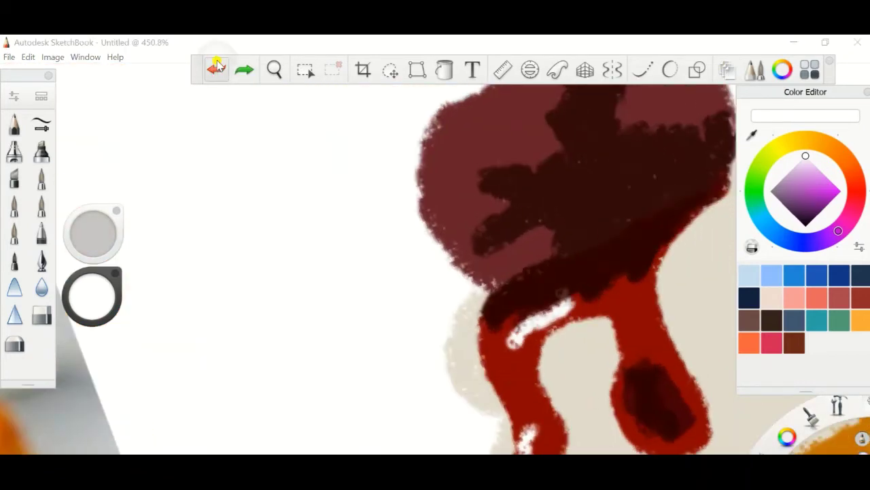
left_click(216, 56)
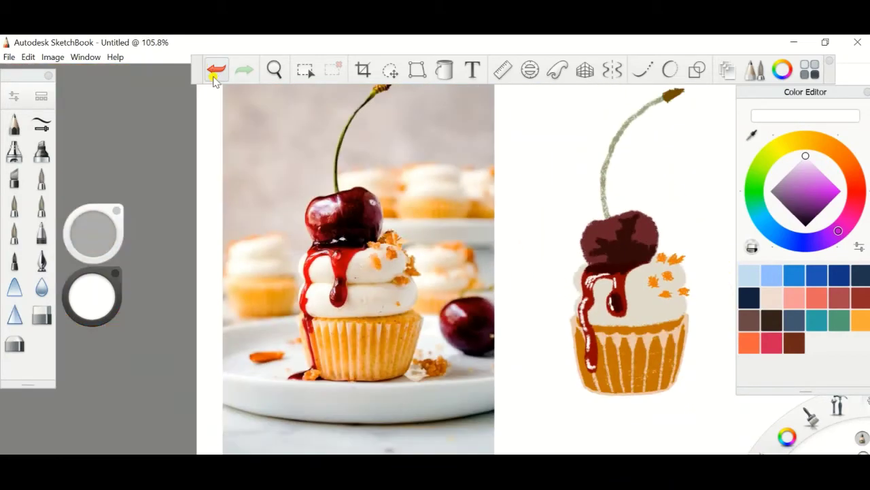
Make a lower layer the active painting layer in the Layer Editor
left_click(726, 69)
left_click(660, 344)
left_click(728, 69)
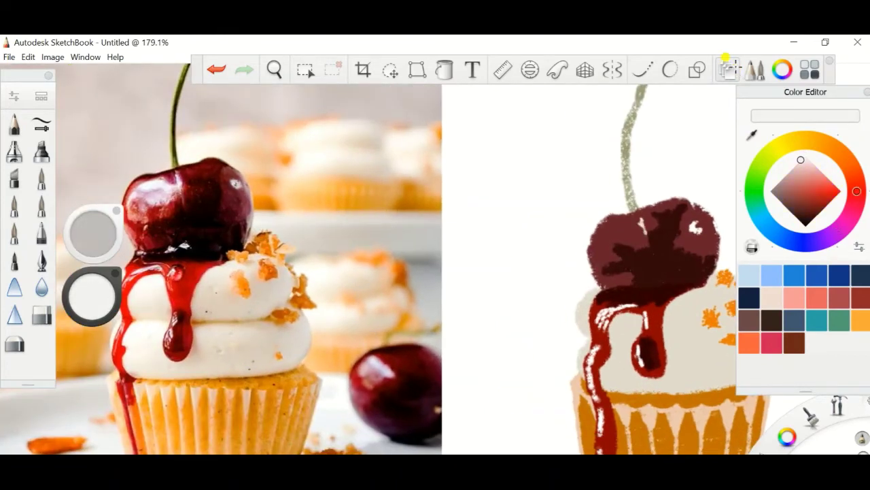
Paint white shine strokes and dabs on the cherry's upper left and lower left
mouse_move(645, 216)
left_mouse_down()
mouse_move(639, 235)
mouse_move(608, 228)
mouse_move(632, 231)
mouse_move(643, 244)
mouse_move(646, 236)
mouse_move(602, 262)
mouse_move(594, 250)
left_mouse_up()
left_click_drag(631, 243, 647, 249)
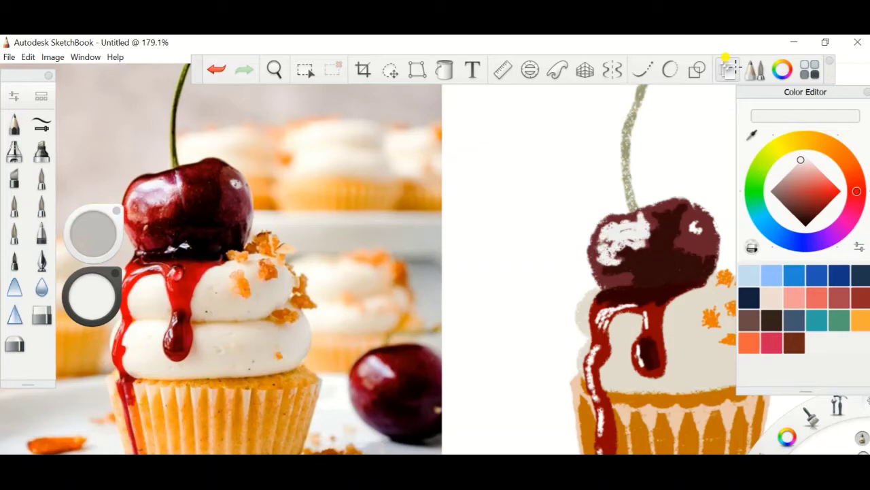
left_click_drag(616, 225, 632, 219)
left_click_drag(593, 269, 617, 286)
Remove the cherry's right-edge highlight and eyedrop the dark cherry red from the canvas
left_click_drag(698, 224, 705, 205)
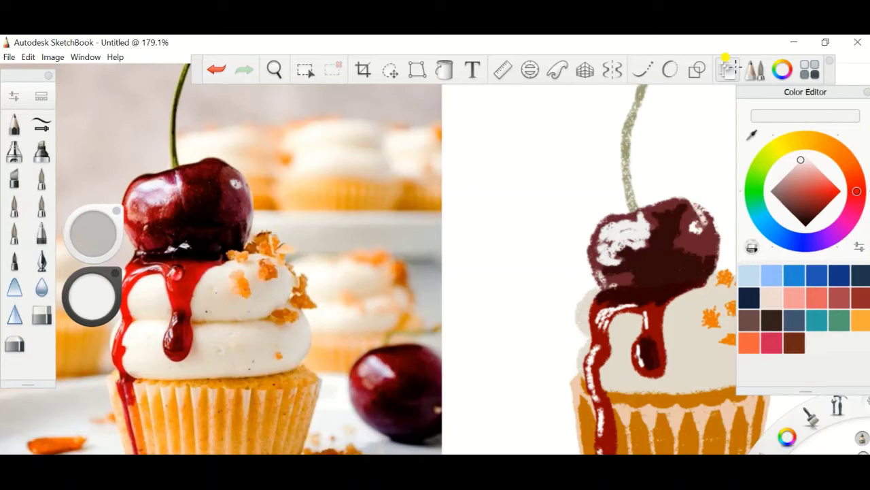
left_click(216, 68)
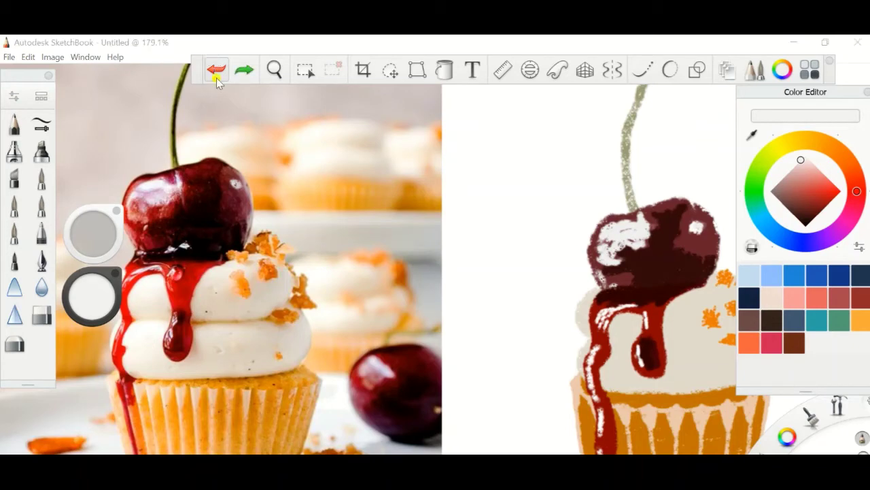
left_click(751, 134)
left_click(681, 237)
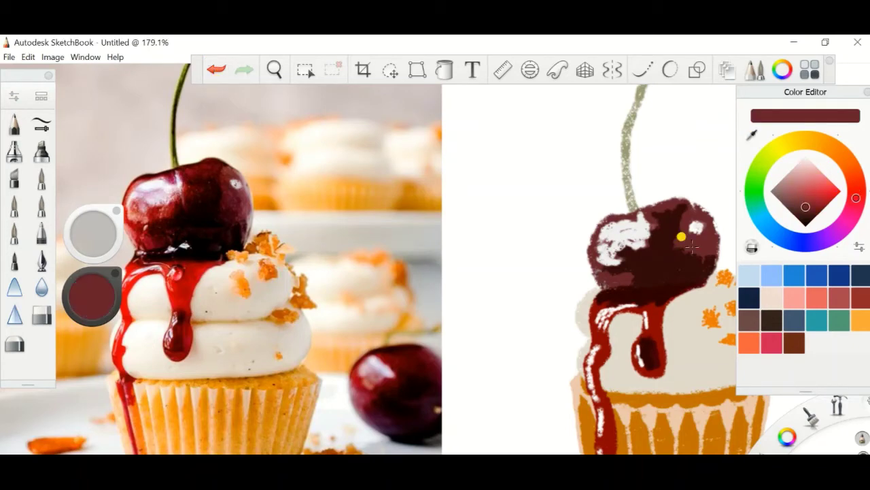
Sample a brighter cherry red and paint over the cherry's highlight edges, undoing one stroke
left_click(602, 269)
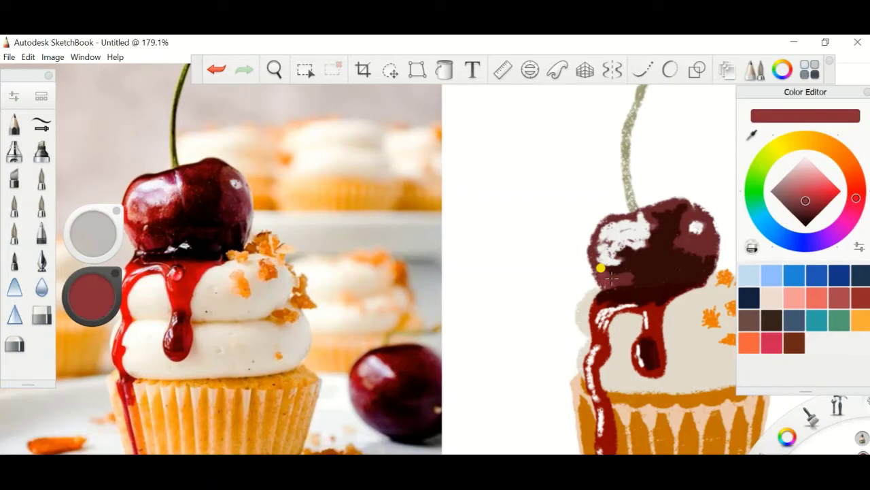
mouse_move(677, 251)
left_mouse_down()
mouse_move(693, 238)
mouse_move(705, 242)
mouse_move(679, 241)
mouse_move(714, 247)
left_mouse_up()
left_click_drag(602, 248, 595, 225)
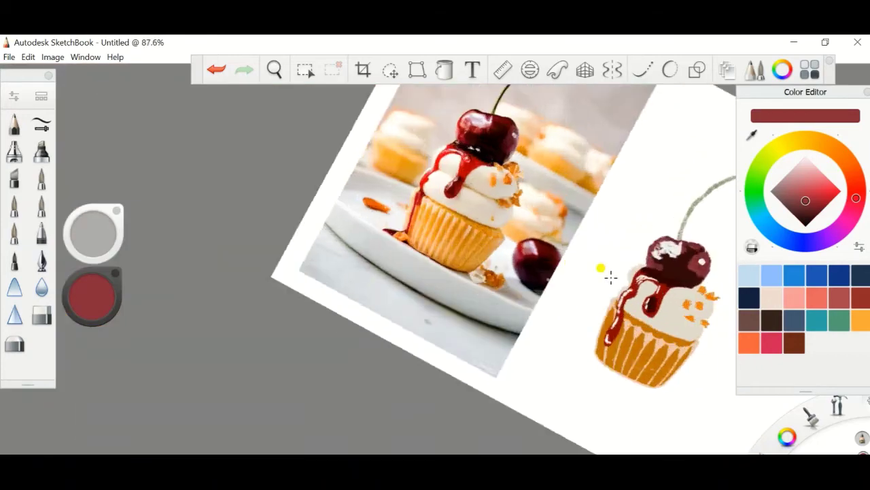
left_click(213, 70)
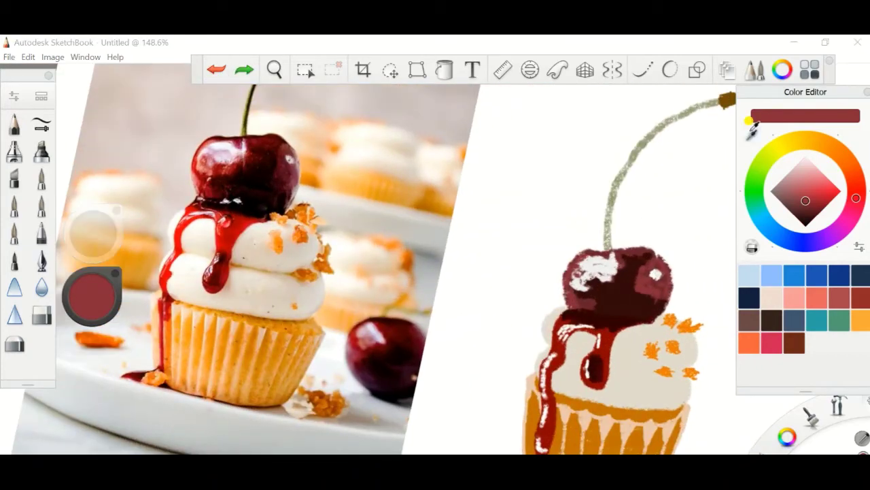
Darken the top of the cherry and sample a darker maroon from it
left_click_drag(92, 296, 92, 313)
left_click_drag(657, 270, 634, 249)
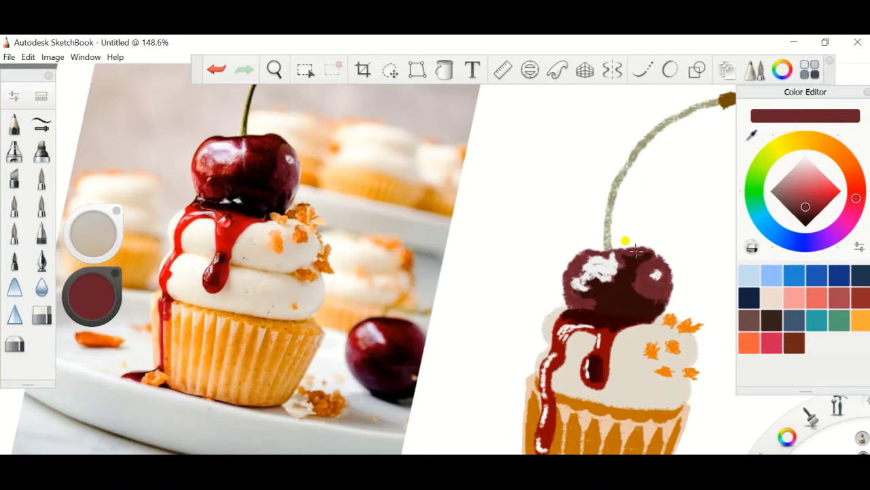
scroll(634, 250, "down", 4)
scroll(635, 250, "up", 3)
scroll(634, 250, "up", 1)
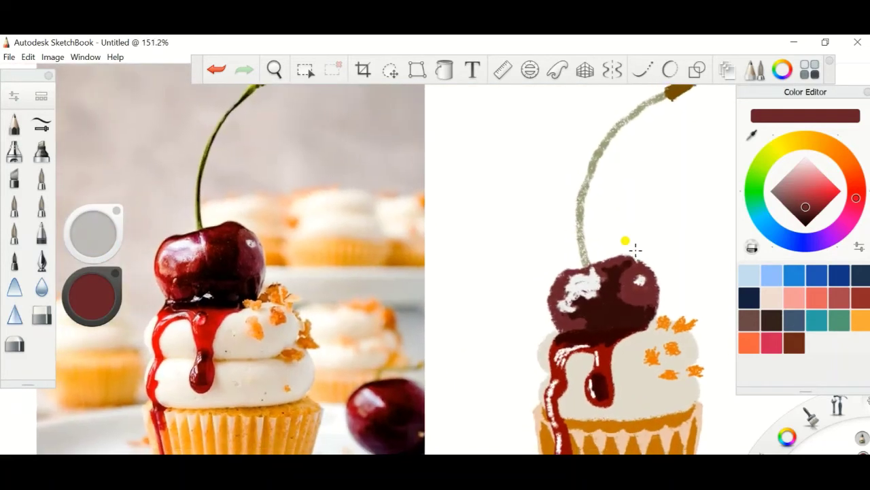
left_click(601, 315, "alt")
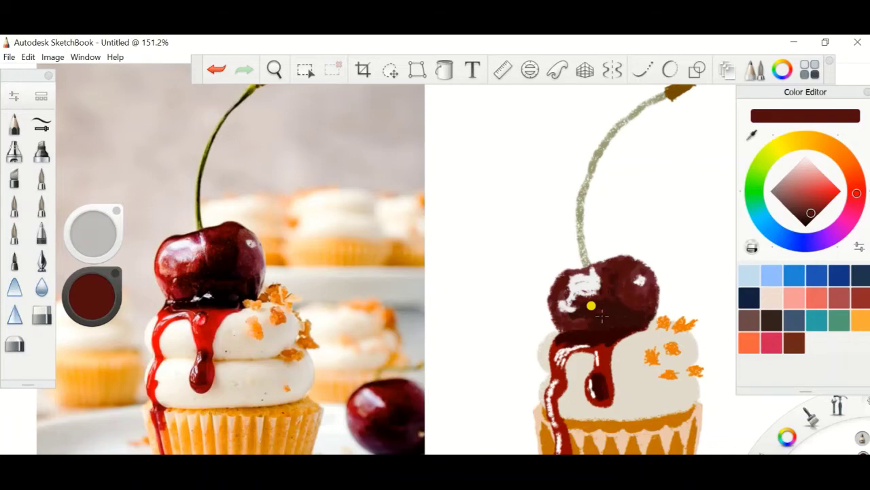
scroll(601, 315, "down", 5)
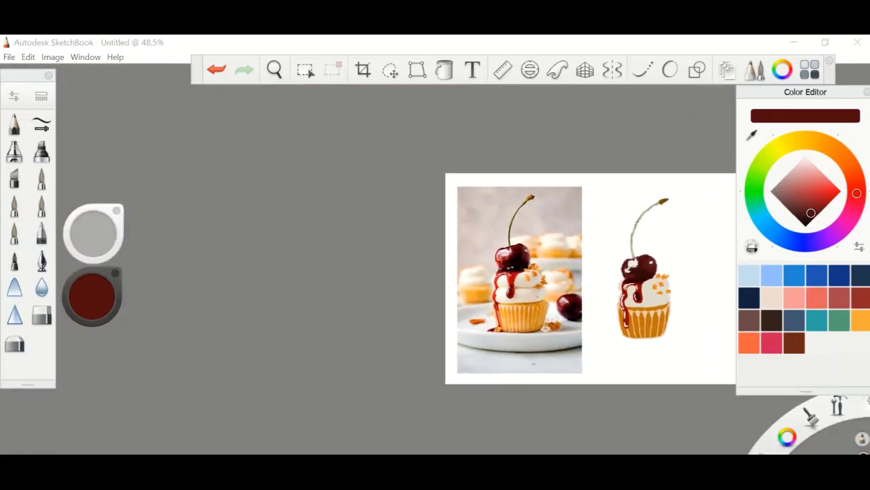
Switch to the bottom frosting layer and eyedrop the cream frosting colour
left_click(729, 68)
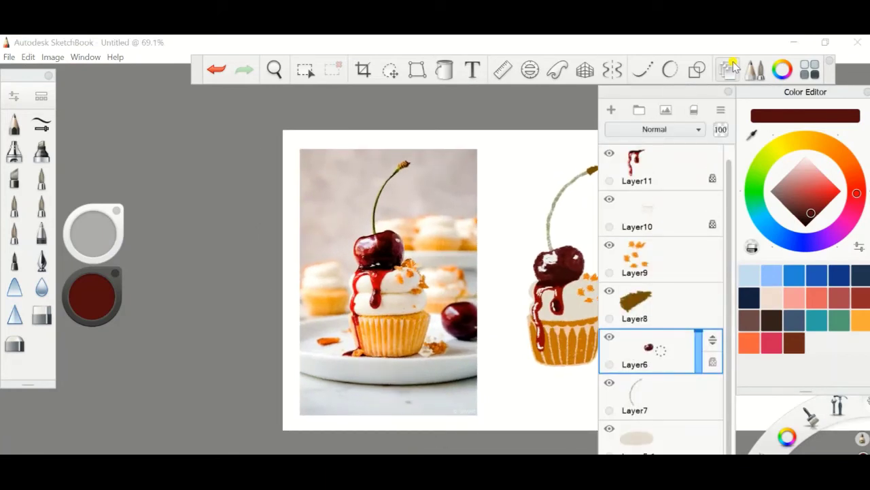
left_click(636, 439)
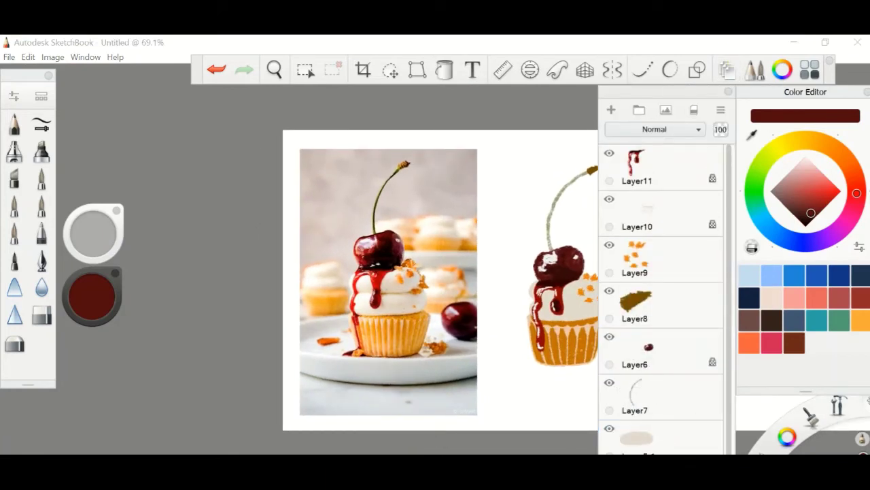
left_click(726, 70)
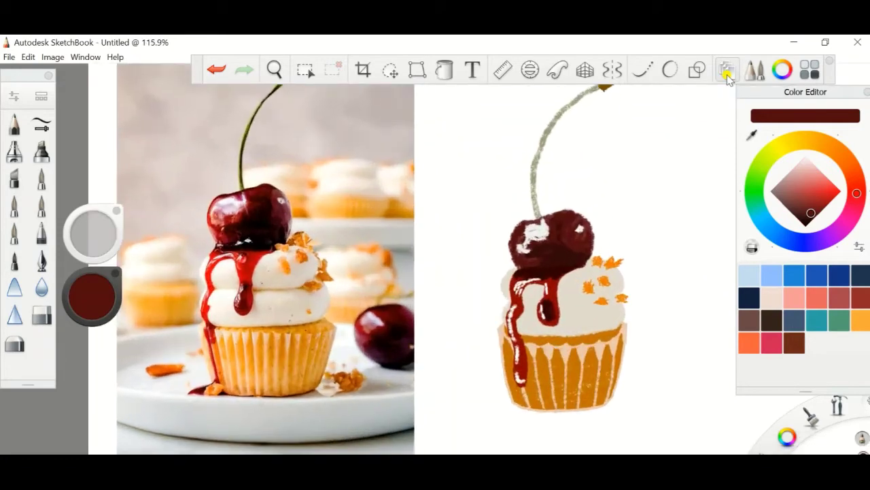
left_click(579, 316, "alt")
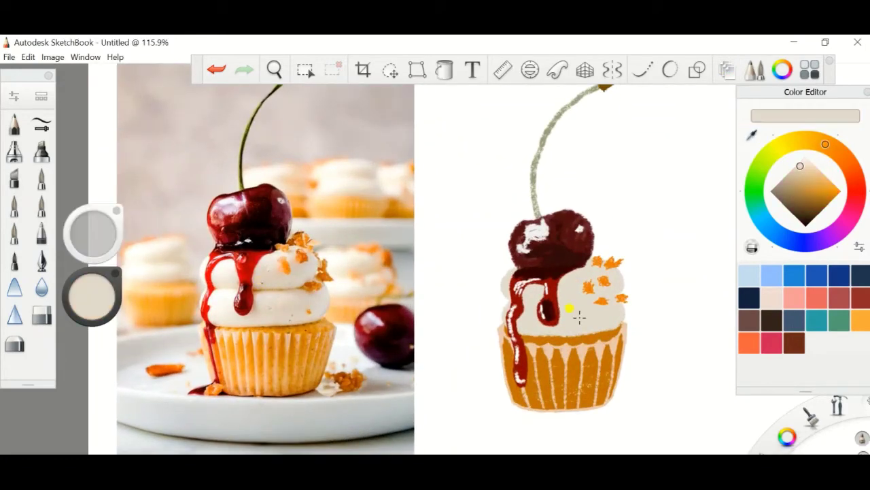
Undo and redo the small frosting stroke, resample the frosting colour and tweak its brightness
scroll(580, 317, "up", 3)
scroll(579, 316, "down", 1)
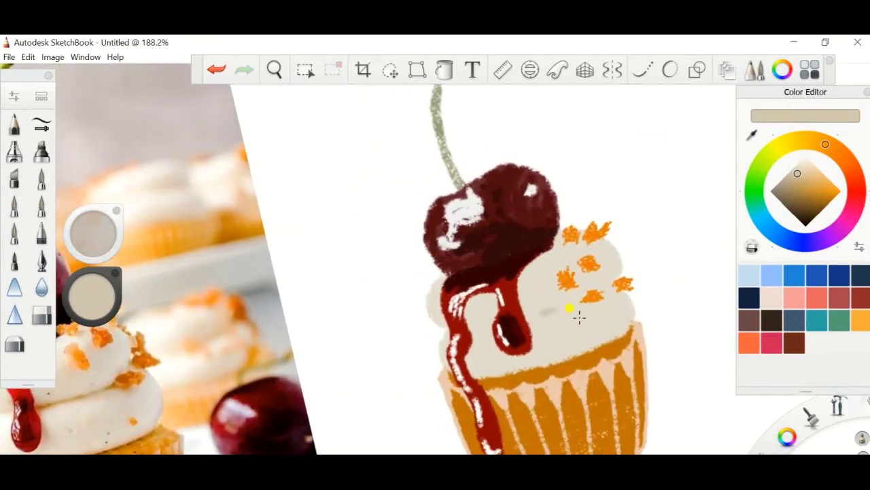
left_click(217, 70)
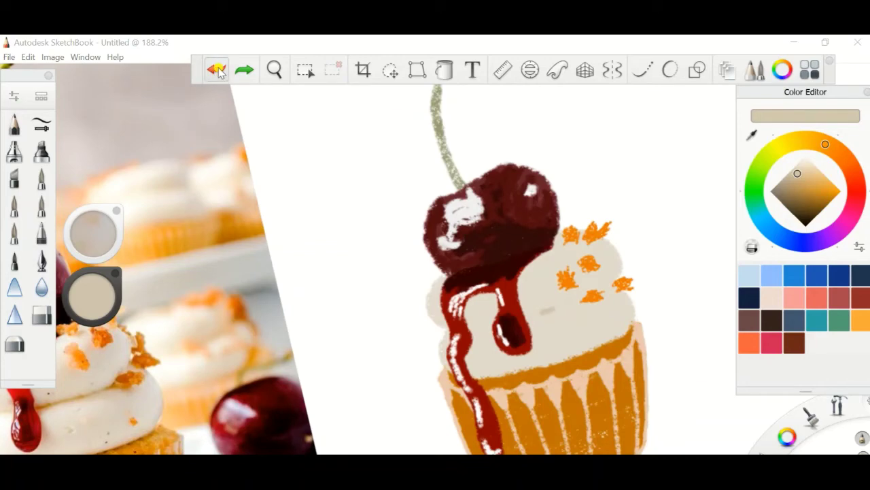
key("ctrl+y")
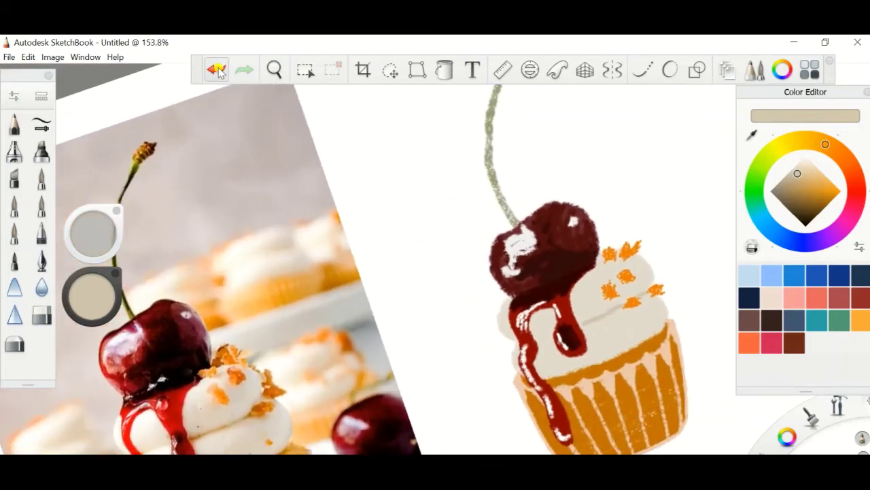
left_click(216, 70)
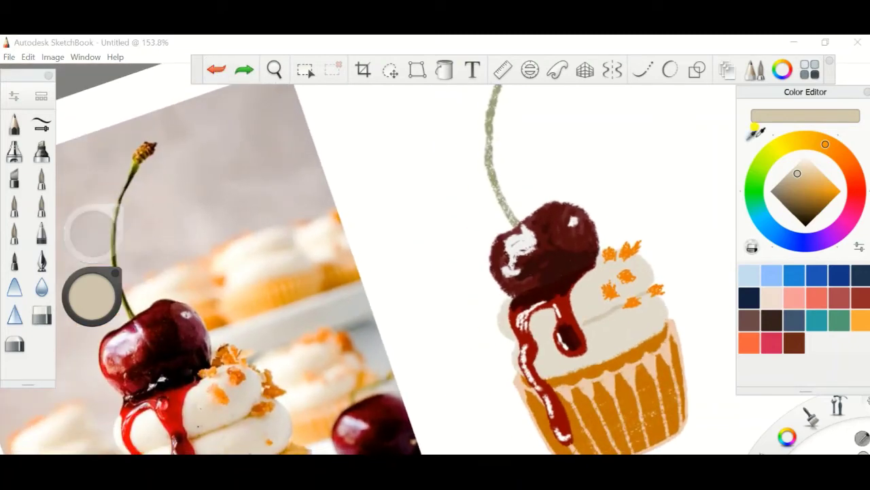
left_click(573, 298, "alt")
key("ctrl+y")
left_click_drag(92, 295, 87, 308)
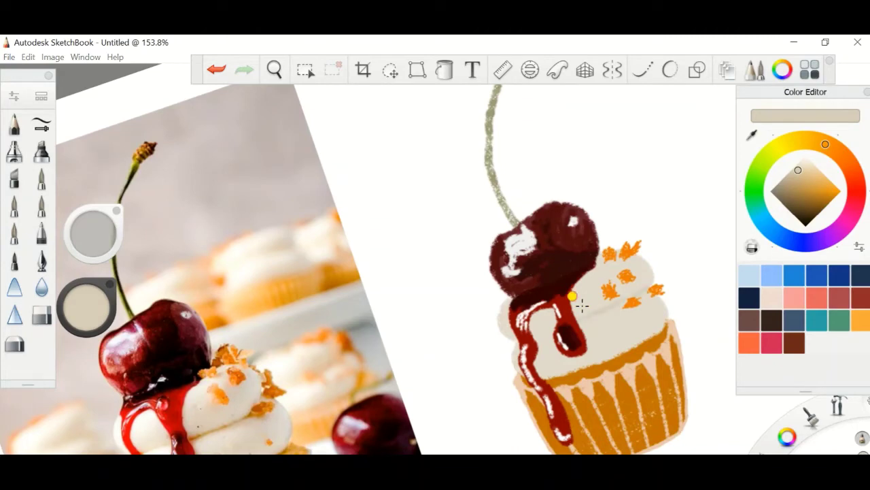
Undo the faint grey trial strokes on the icing
left_click(216, 70)
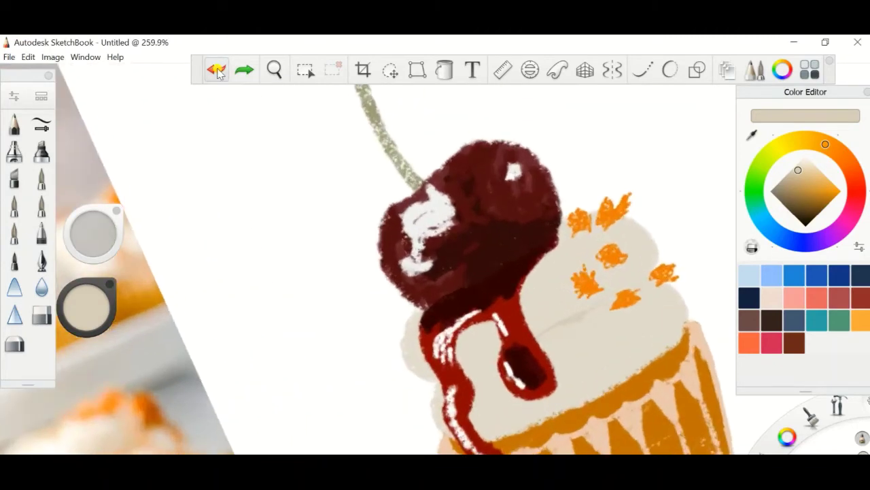
left_click(216, 70)
left_click(216, 71)
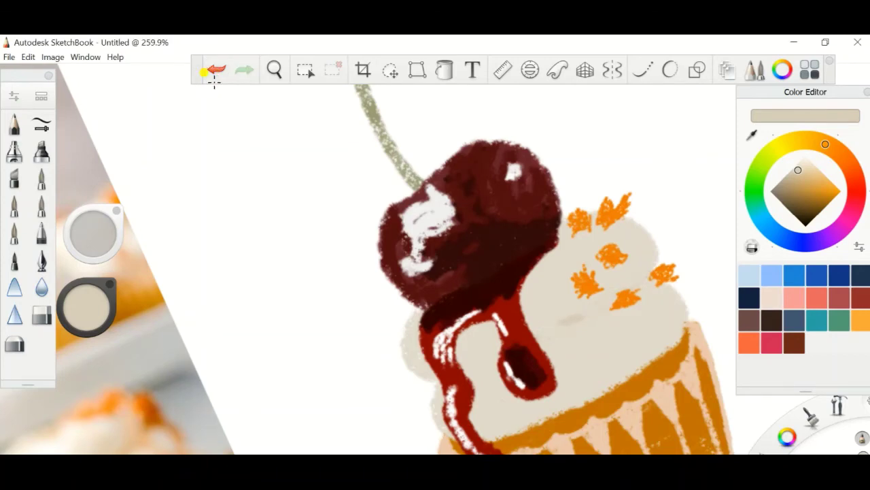
left_click(215, 76)
scroll(435, 272, "down", 5)
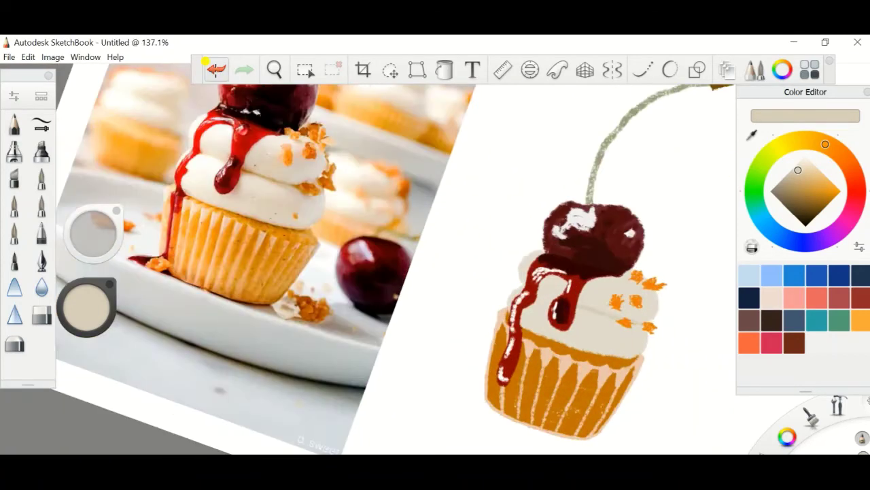
scroll(435, 272, "up", 2)
Lighten the current colour to a near-white cream with the colour puck
scroll(435, 272, "up", 2)
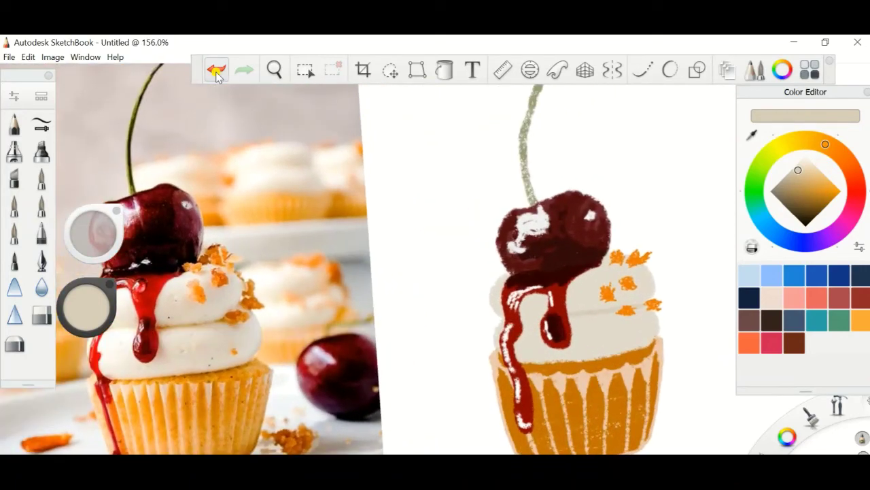
scroll(436, 272, "up", 4)
left_click(216, 71)
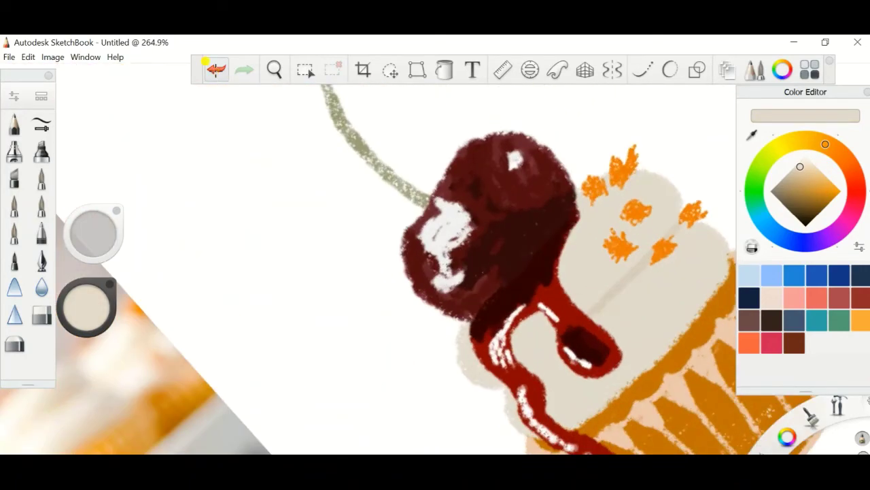
left_click_drag(800, 166, 803, 161)
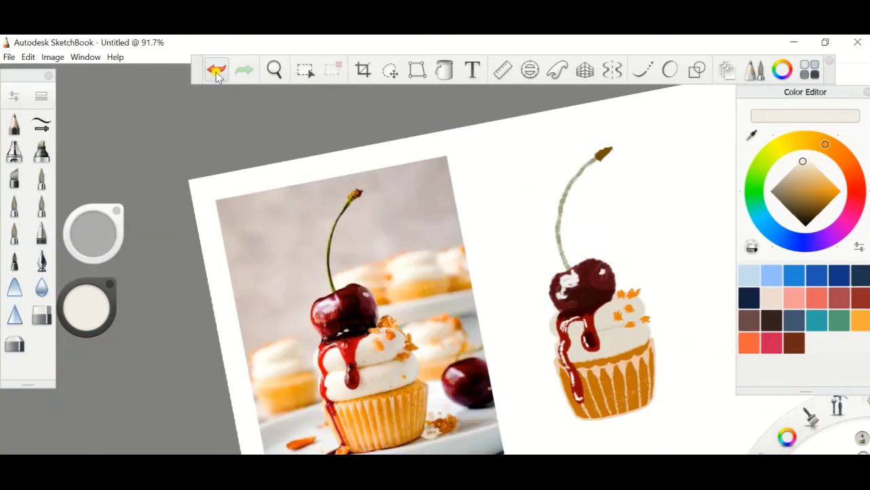
Undo the latest strokes including the orange sprinkles, then check the Layer Editor
left_click(215, 71)
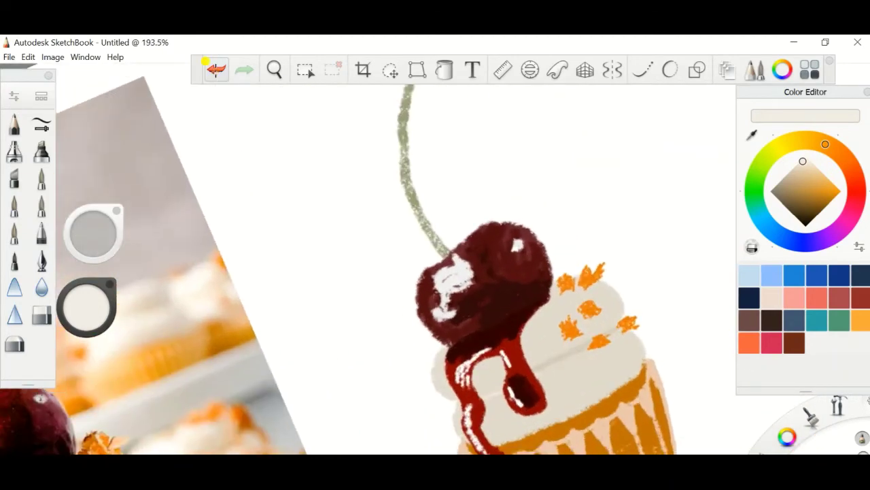
left_click(216, 72)
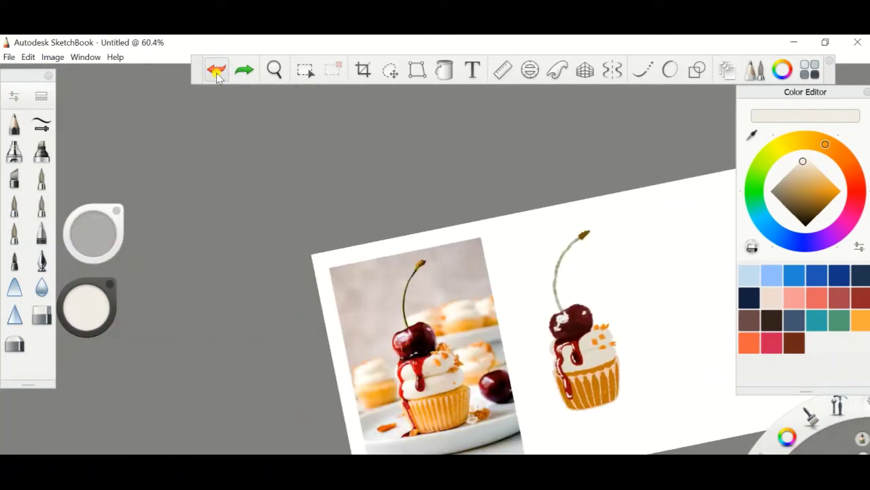
left_click(217, 73)
left_click(216, 73)
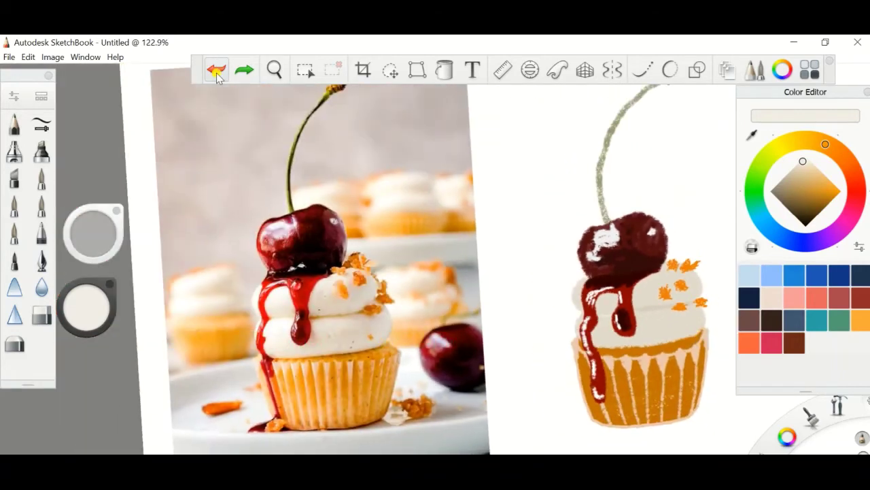
left_click(217, 73)
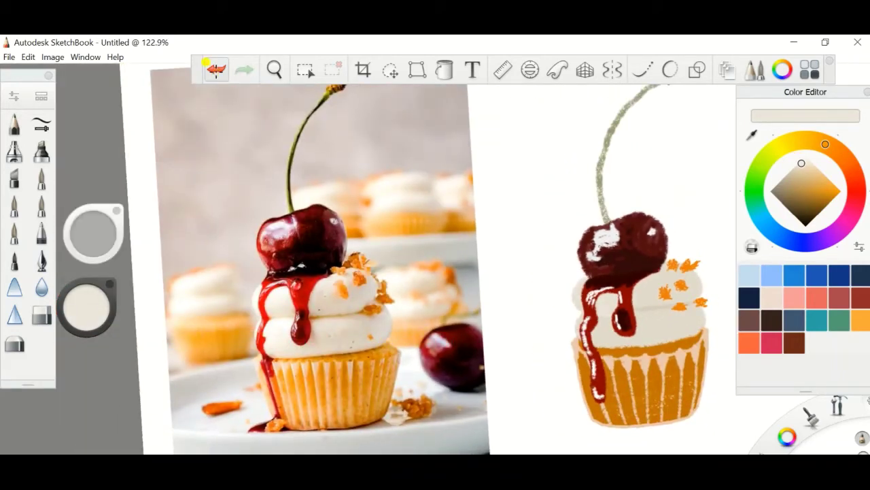
left_click(216, 72)
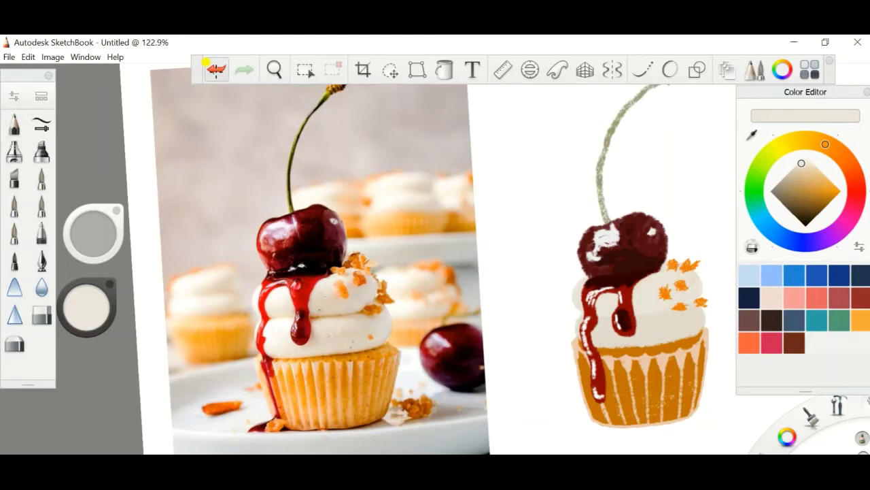
left_click(726, 70)
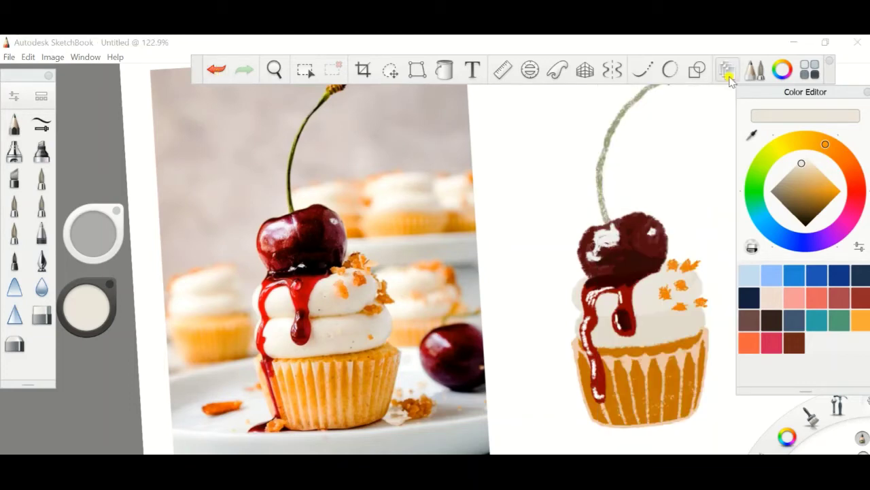
Try a grey shading stroke across the frosting, then undo it
left_click(726, 70)
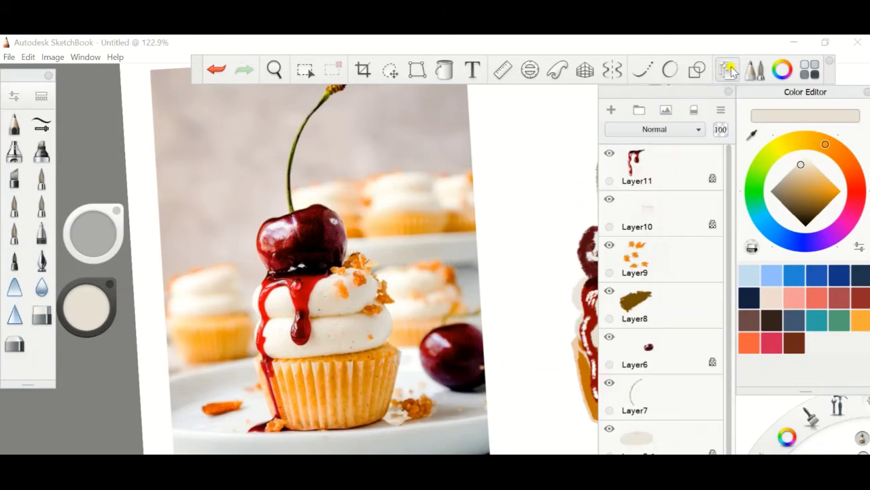
left_click(726, 70)
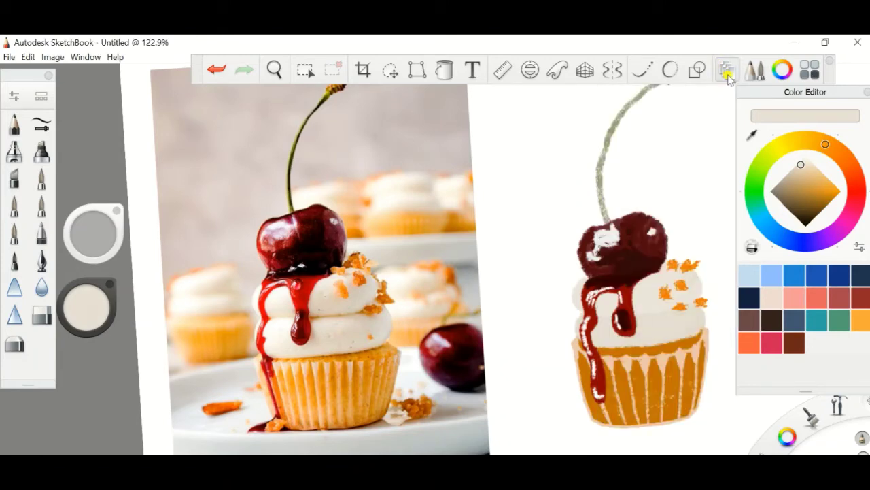
left_click_drag(86, 306, 102, 320)
left_click_drag(612, 327, 680, 323)
left_click(216, 68)
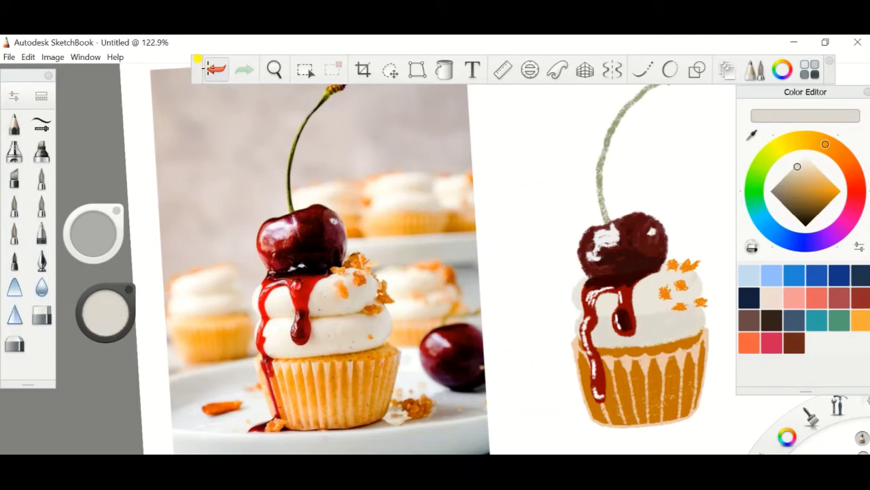
Eyedrop the frosting colour from the drawing and reframe the view
left_click(639, 289)
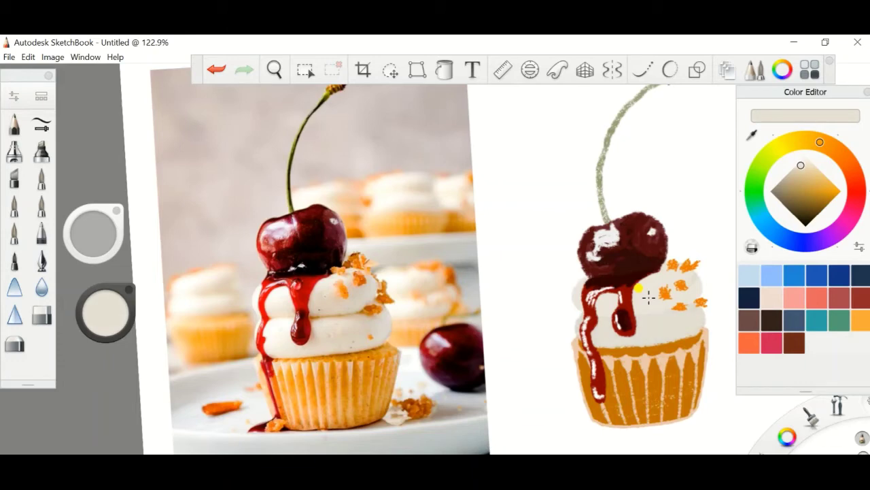
scroll(648, 297, "up", 3)
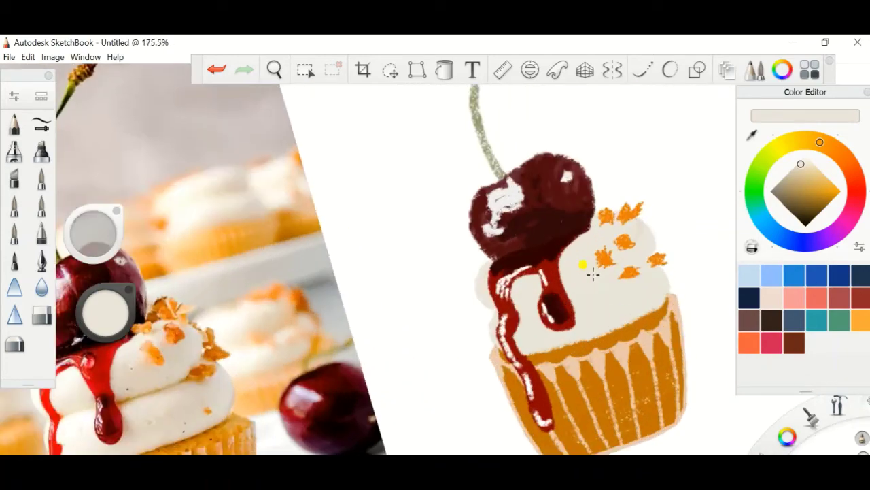
scroll(593, 273, "up", 1)
scroll(593, 273, "up", 3)
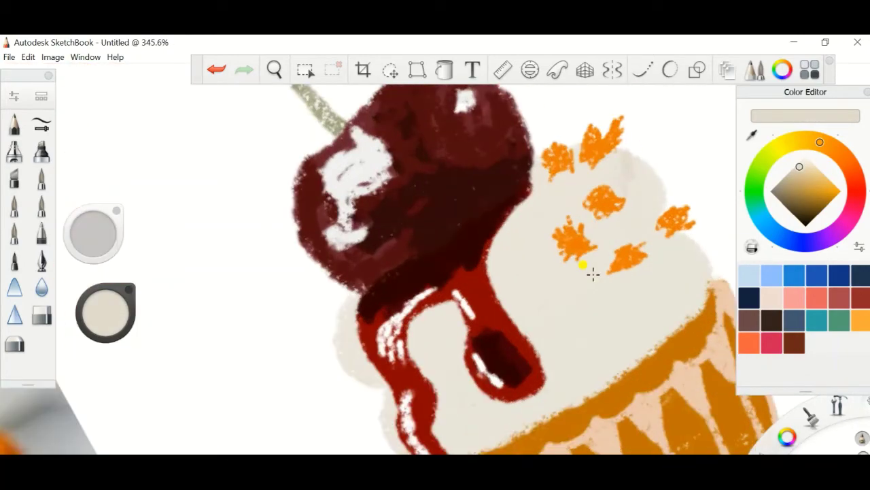
left_click(82, 236)
scroll(592, 273, "down", 3)
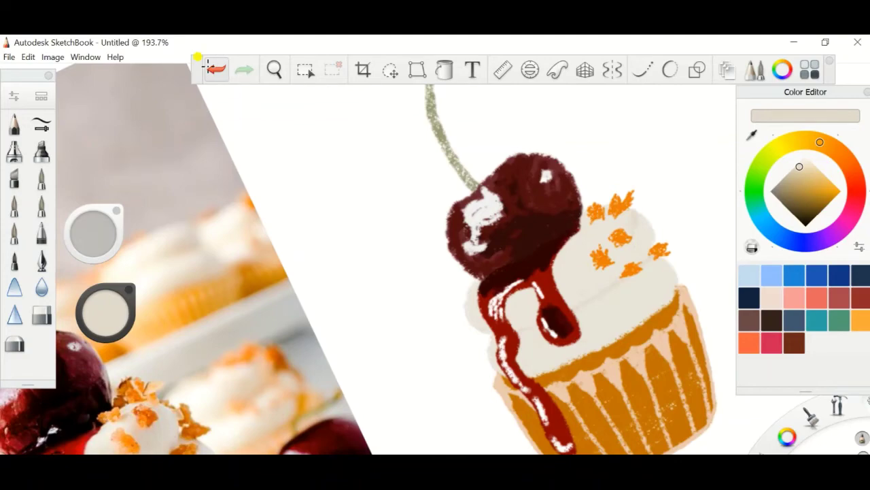
scroll(381, 259, "down", 3)
scroll(380, 258, "up", 3)
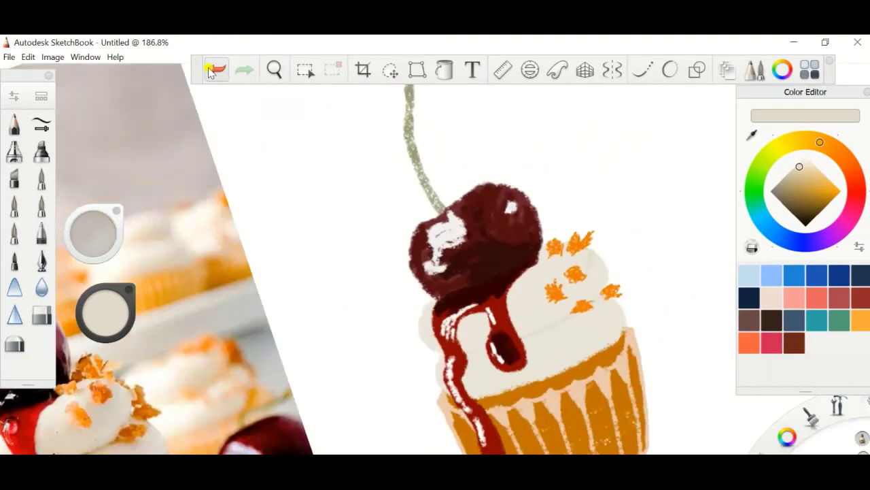
scroll(380, 258, "up", 3)
scroll(381, 258, "down", 5)
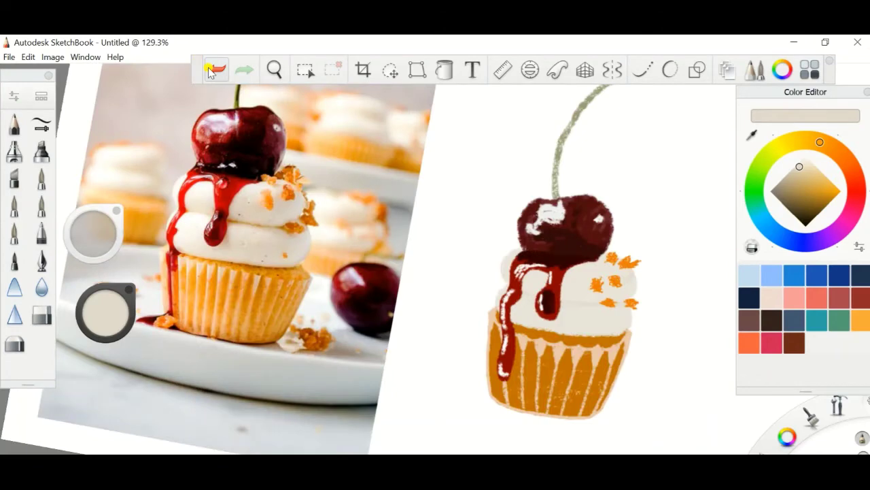
scroll(380, 258, "up", 1)
Trim back the red drip stroke with two undos, checking the layer stack
left_click(727, 70)
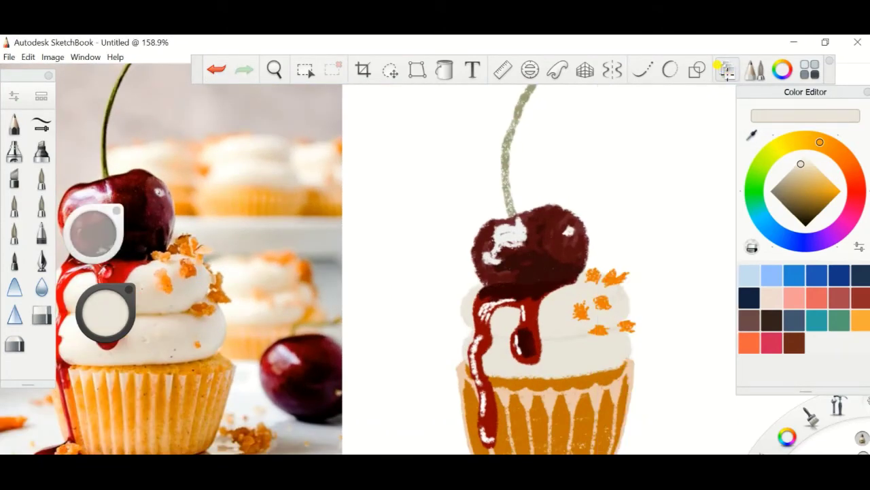
scroll(435, 259, "down", 3)
scroll(436, 259, "up", 5)
scroll(435, 258, "down", 1)
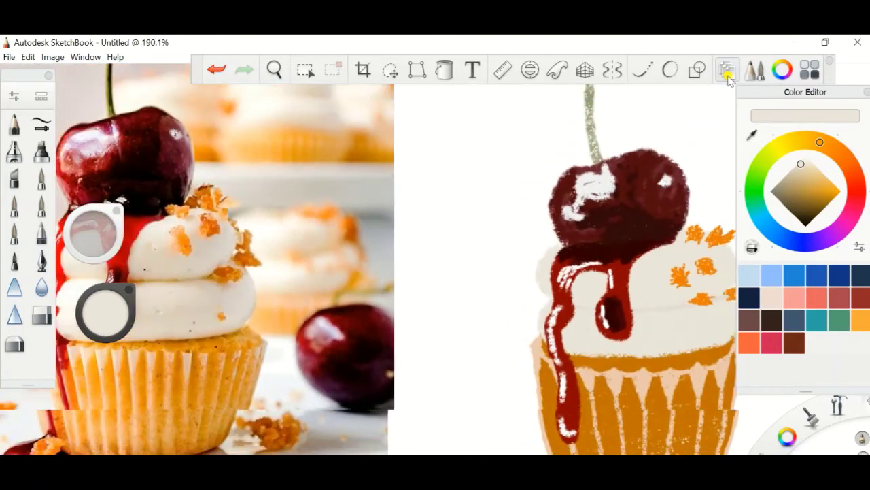
scroll(435, 258, "down", 1)
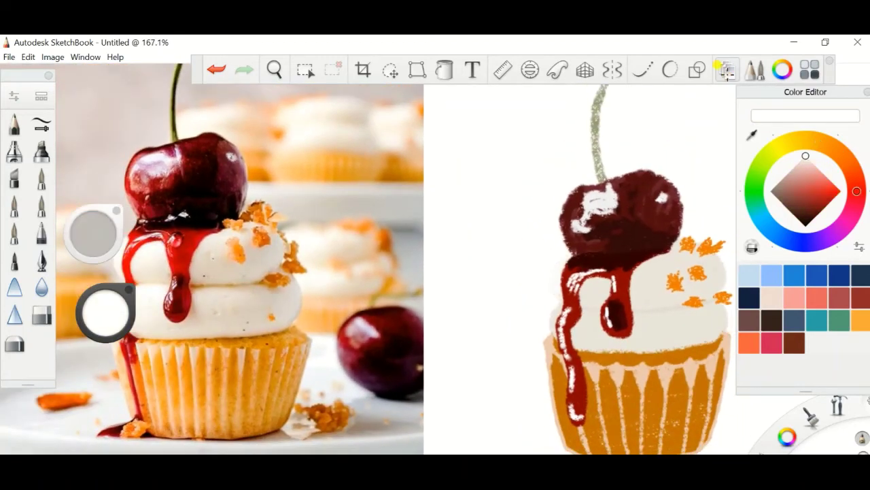
left_click(215, 69)
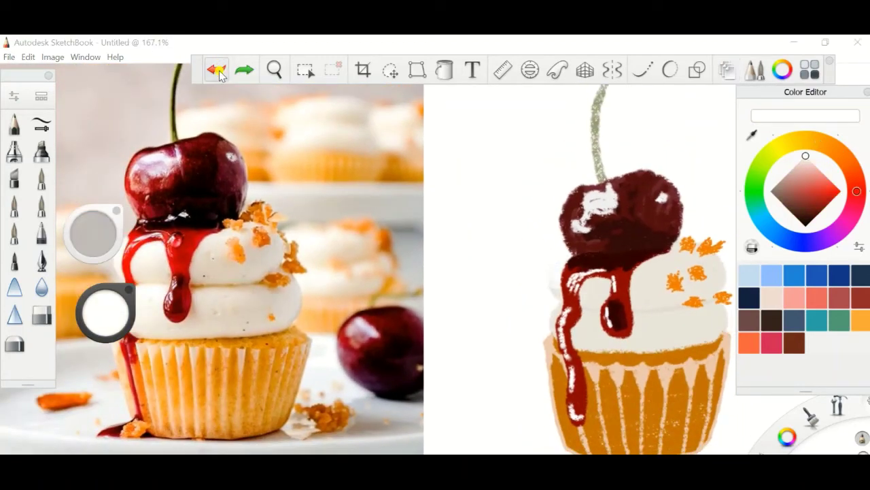
left_click(217, 69)
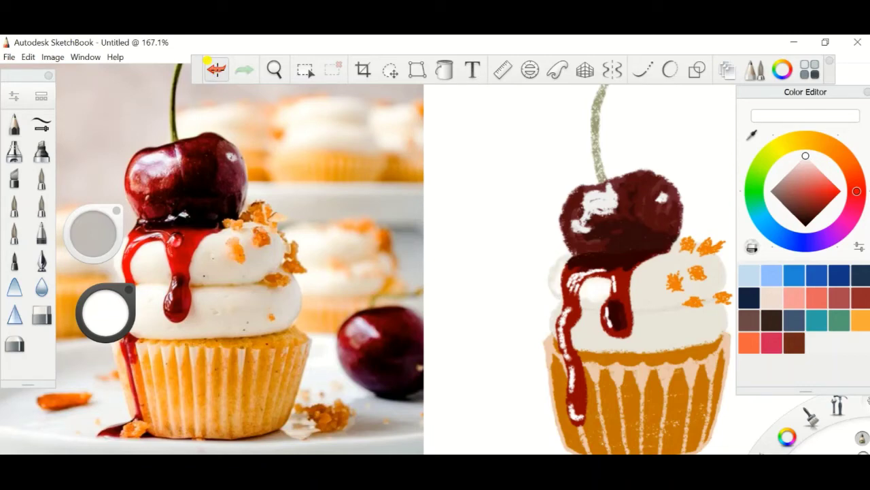
left_click(726, 68)
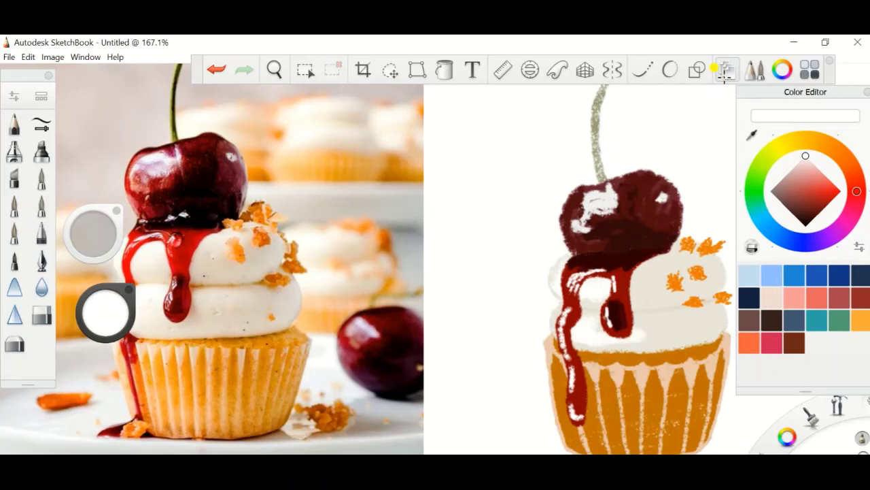
Try brightening the frosting's bottom edge with white, then remove that paint
left_click_drag(636, 332, 720, 311)
left_click_drag(605, 344, 707, 340)
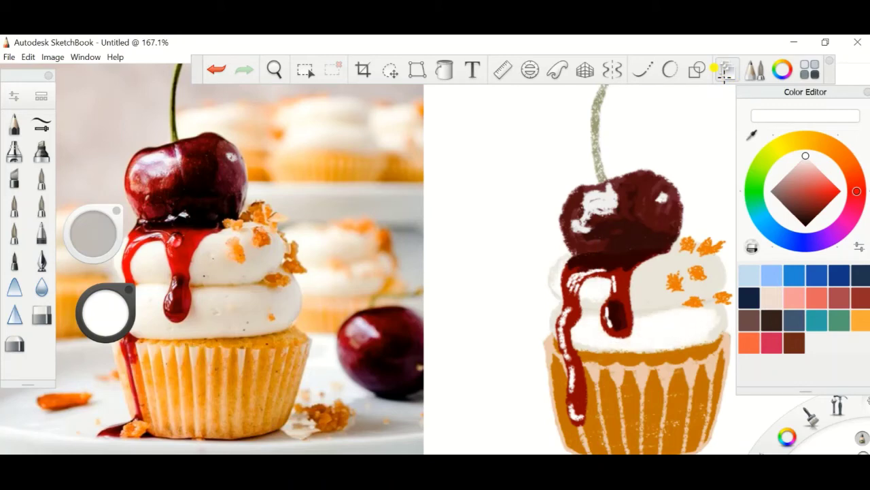
left_click(215, 69)
left_click(244, 69)
left_click(215, 68)
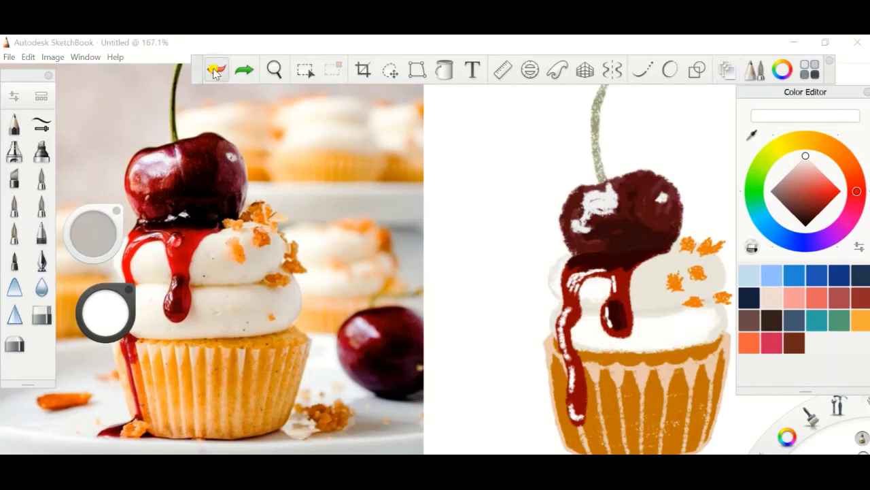
Eyedrop a cream frosting colour and paint it along the frosting's lower edge
left_click(752, 134)
left_click(641, 281)
left_click_drag(571, 333, 719, 309)
left_click_drag(578, 348, 707, 336)
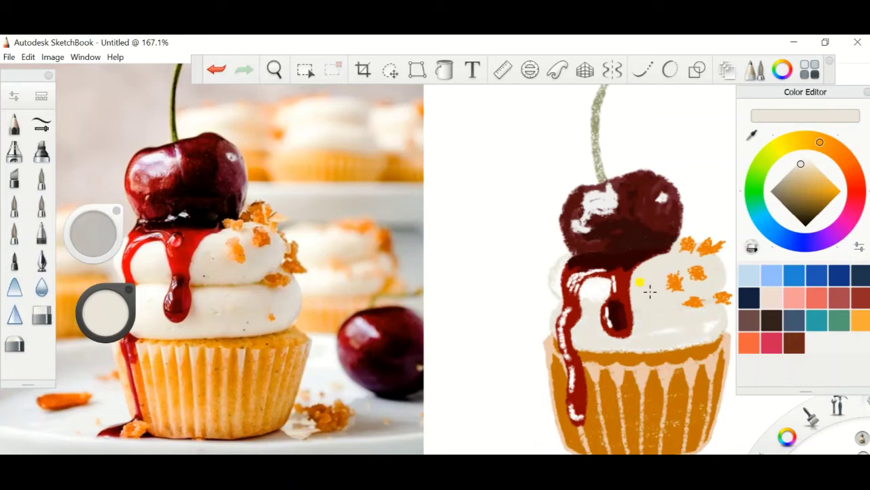
Undo the recent cream strokes and stray dot, then add one cream stroke on the lower frosting
left_click(215, 69)
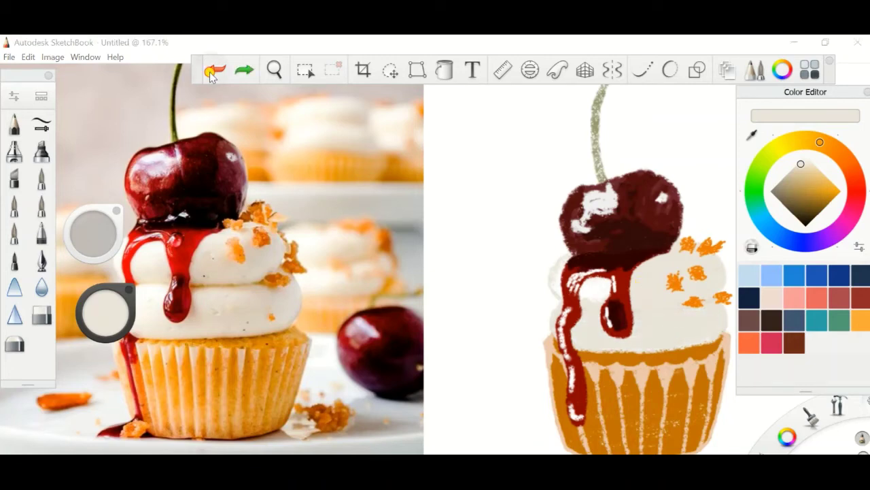
left_click(215, 68)
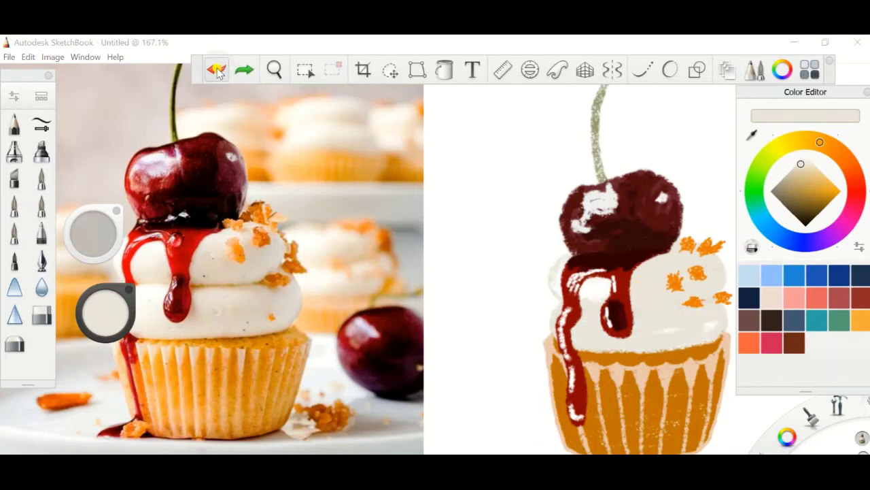
left_click(215, 69)
left_click(215, 69)
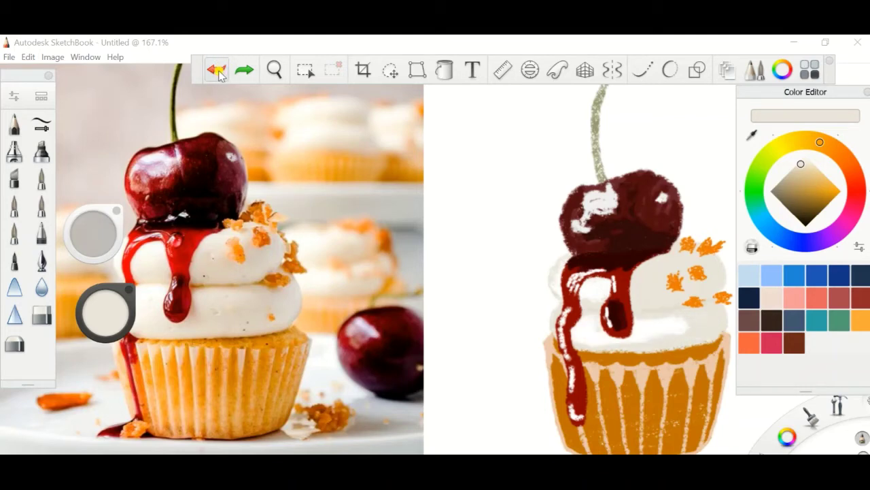
left_click(216, 70)
left_click(216, 72)
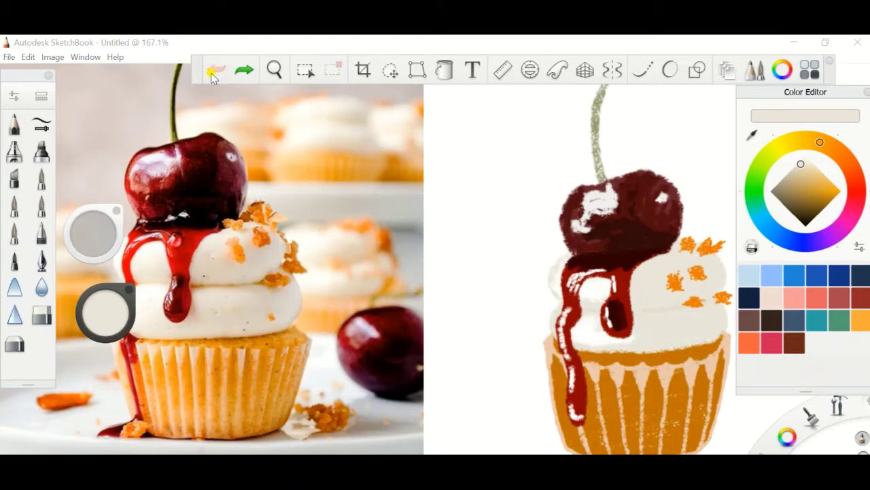
left_click_drag(661, 318, 671, 327)
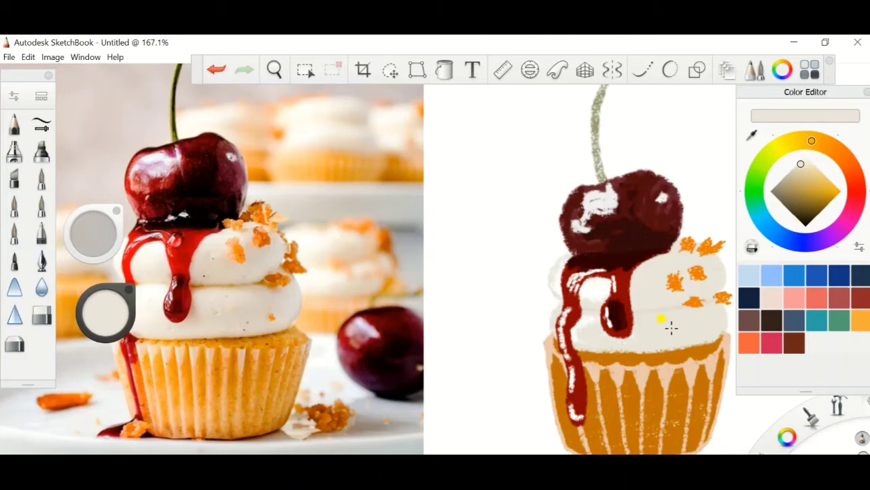
Sample the liner's light peach, then the cream frosting colour from the drawing
left_click(726, 69)
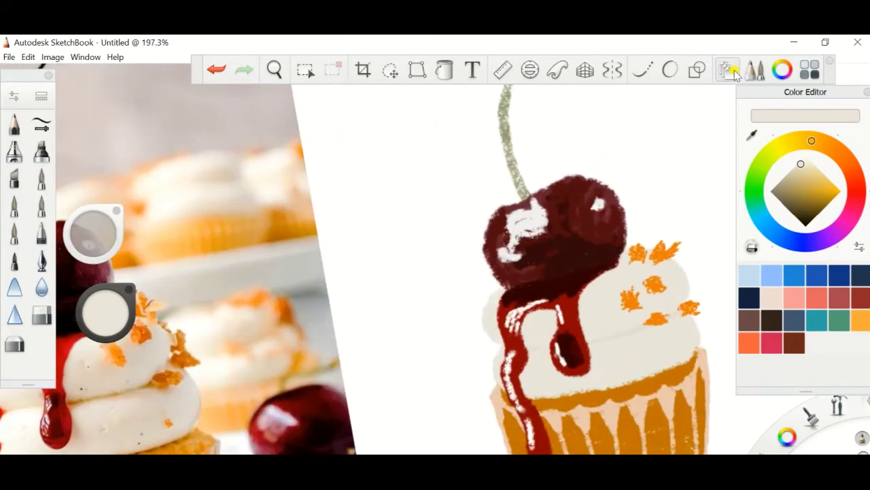
left_click(548, 410, "alt")
left_click(614, 331, "alt")
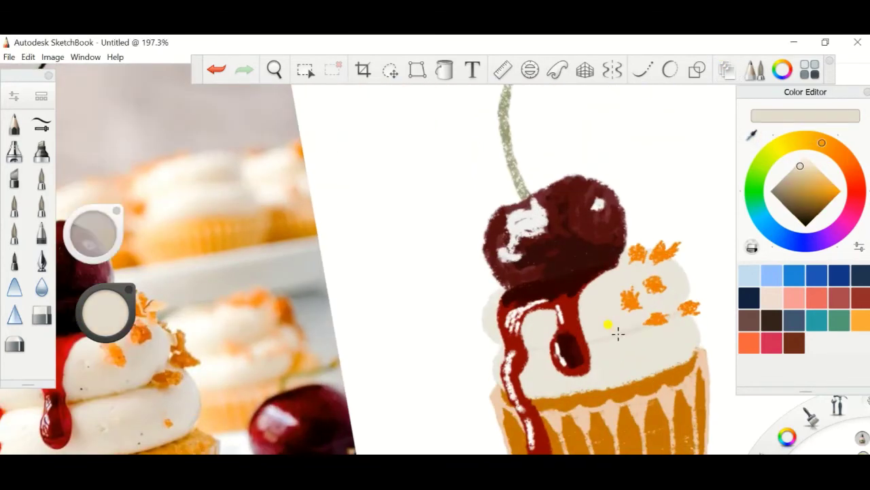
scroll(617, 332, "up", 3)
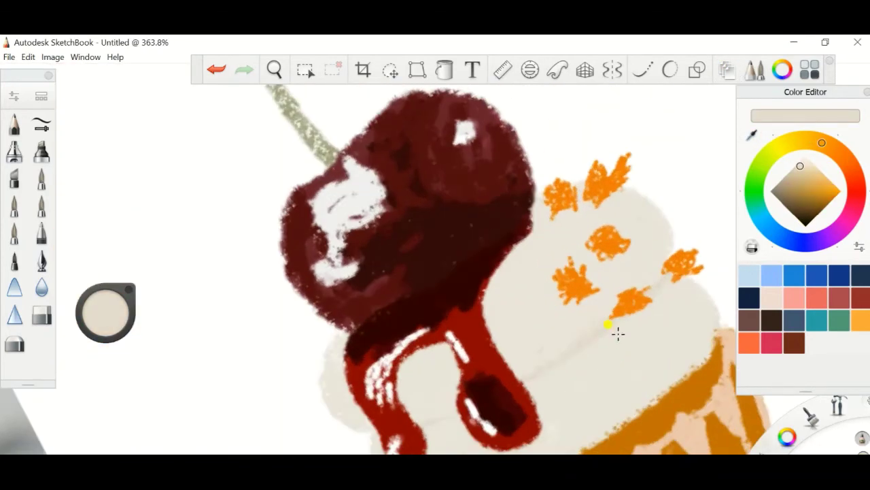
left_click(618, 332, "alt")
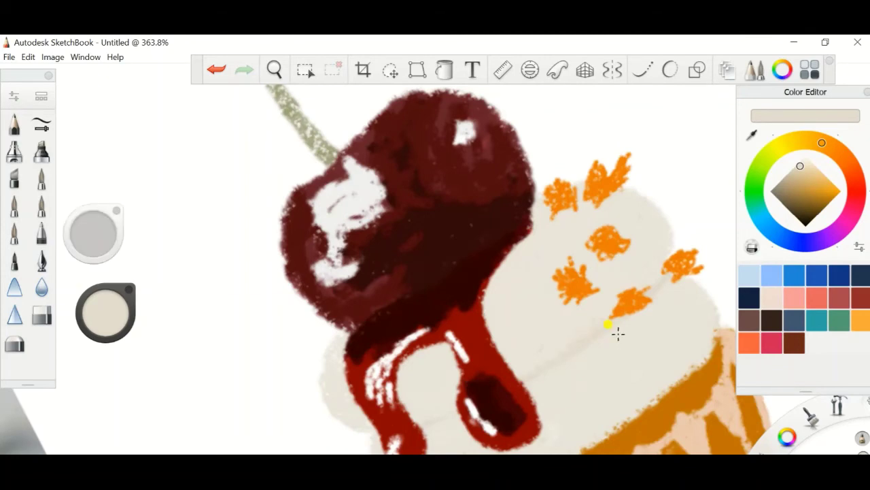
scroll(617, 332, "down", 2)
scroll(617, 332, "down", 2)
scroll(618, 332, "down", 2)
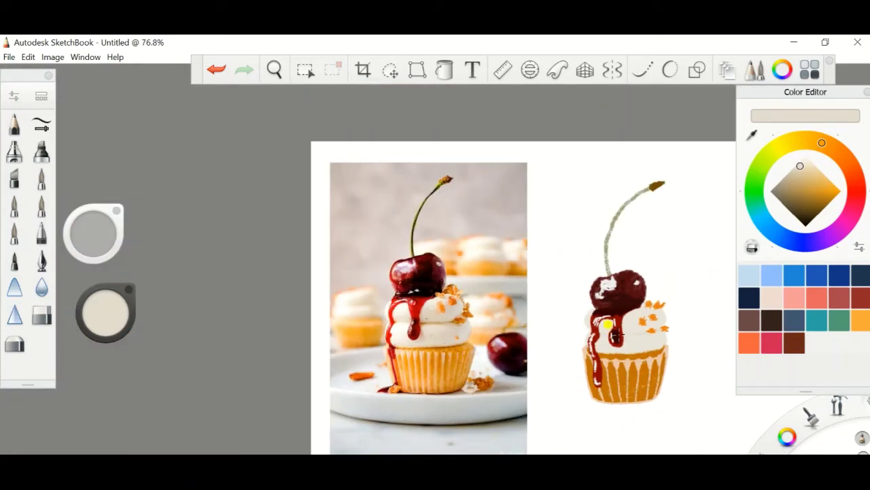
Sample the dark olive of the photo's cherry stem as the painting colour
left_click(753, 71)
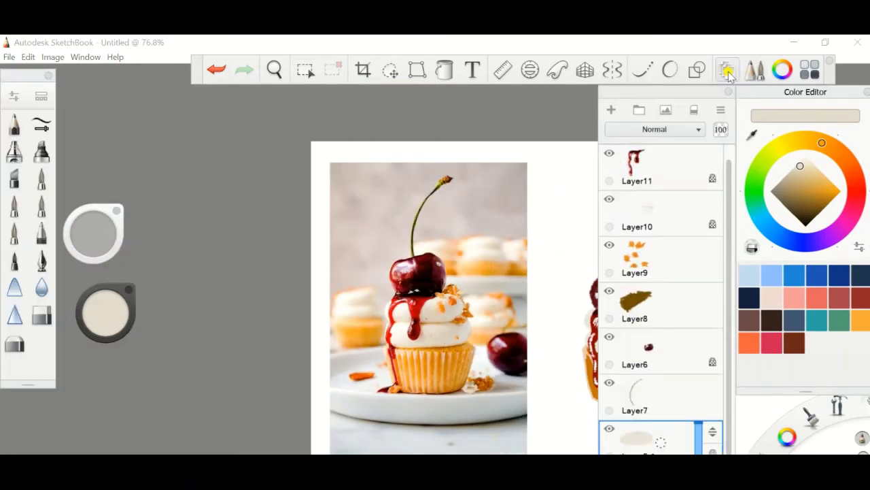
left_click(754, 71)
left_click(408, 229, "alt")
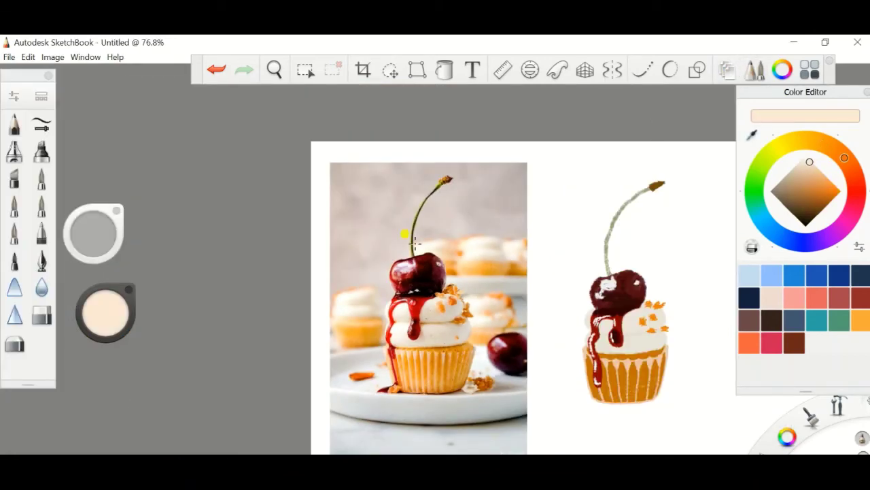
scroll(408, 238, "up", 4)
left_click(751, 132)
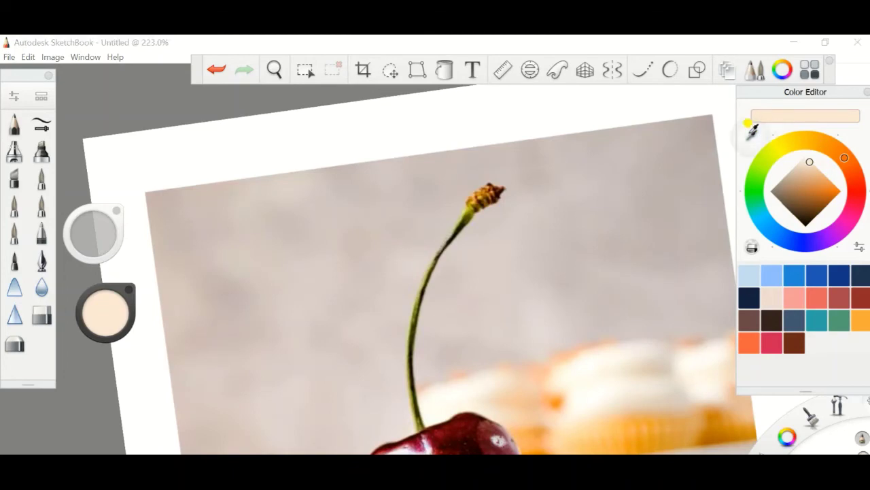
left_click(405, 394)
scroll(414, 403, "down", 3)
scroll(414, 403, "up", 4)
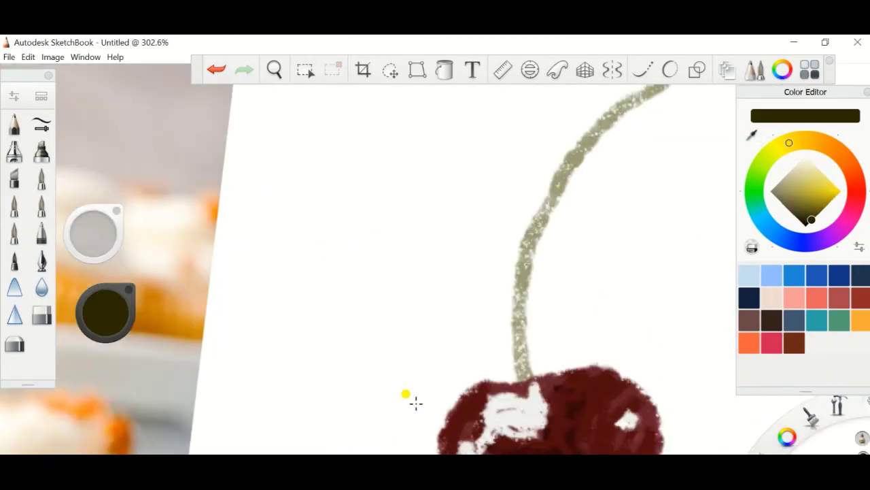
Swap the dark stem shading for brighter olive strokes, then make Layer8 active
left_click(217, 69)
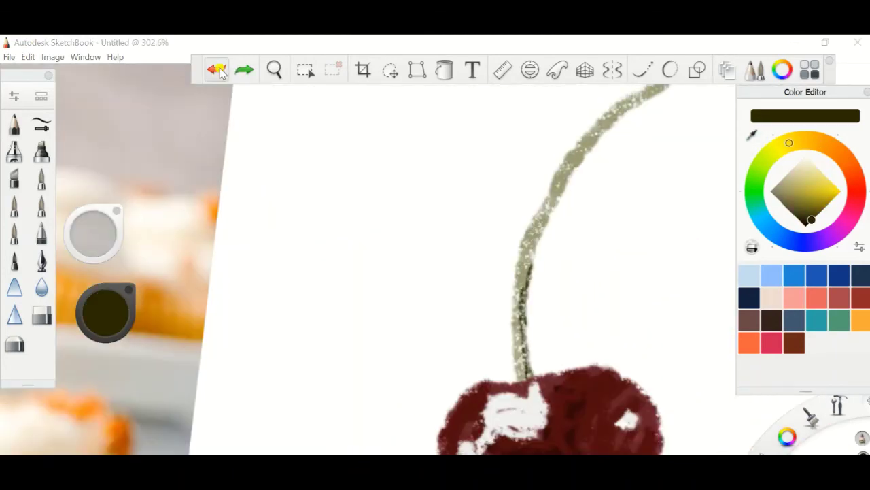
left_click(216, 69)
scroll(605, 408, "down", 3)
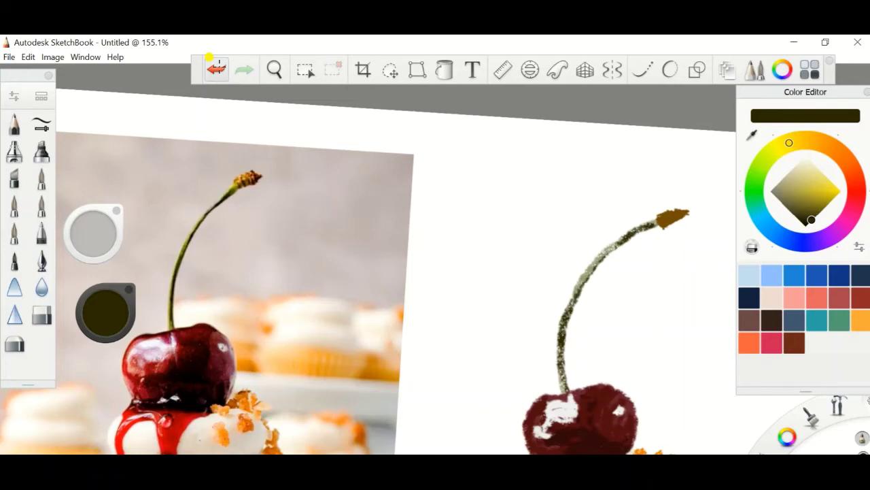
left_click(216, 68)
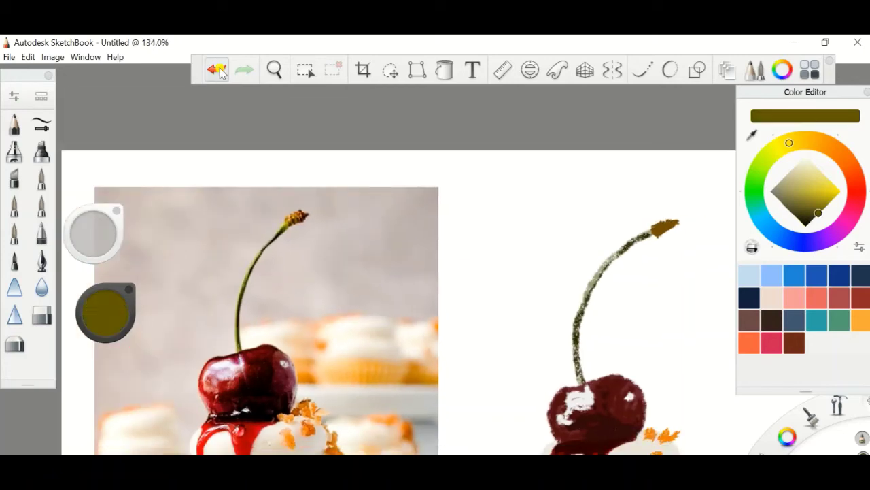
left_click(218, 69)
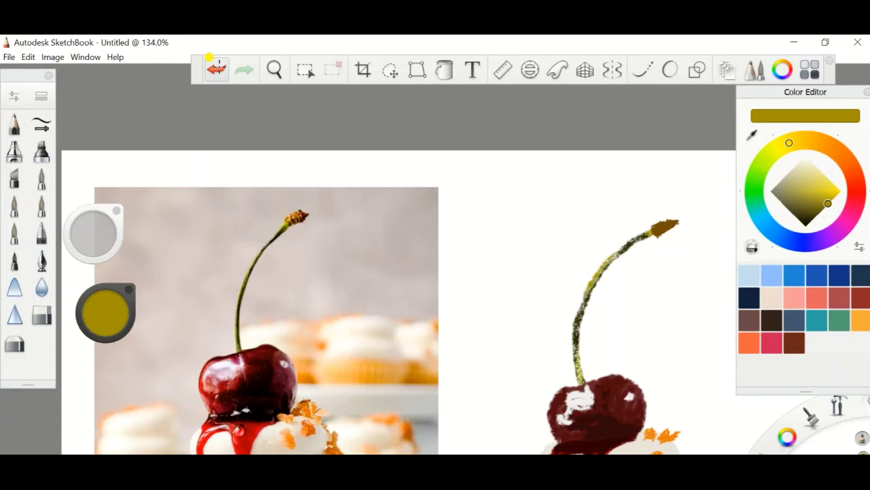
left_click(210, 63)
left_click(211, 63)
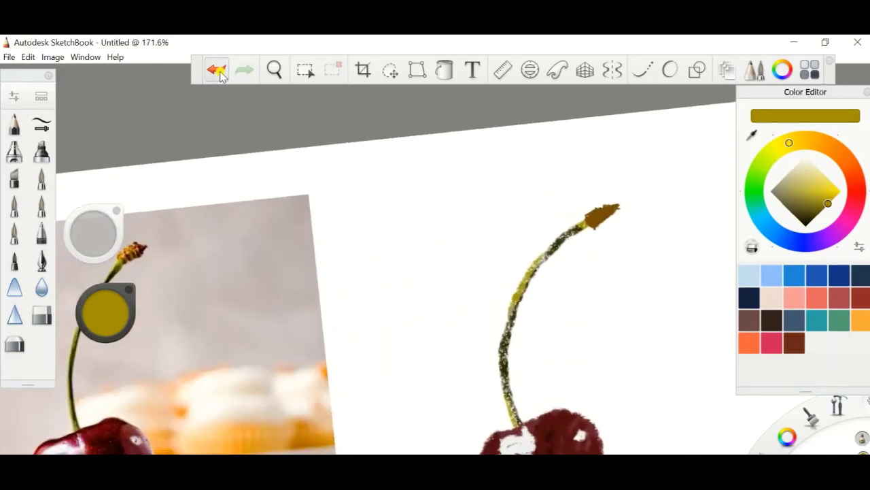
left_click(218, 69)
left_click(727, 69)
On Layer8, settle the dark ridged stripes on the stem tip using undo and redo
left_click(653, 305)
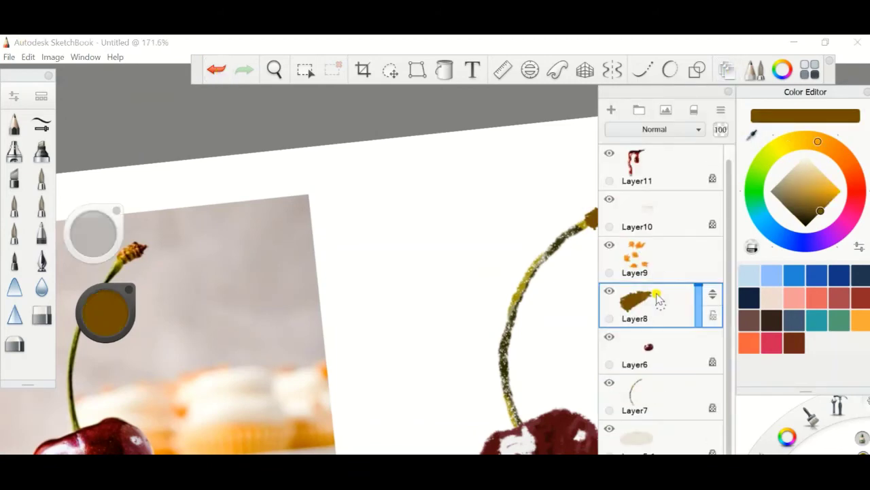
left_click(729, 69)
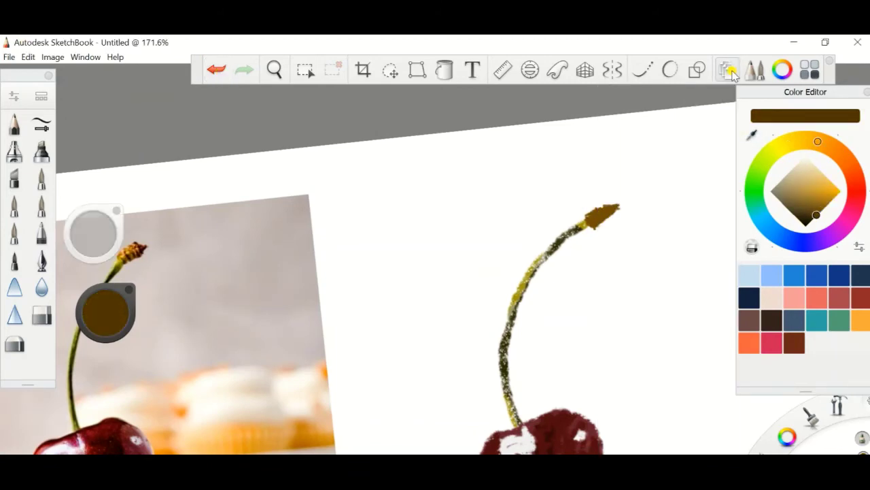
key("ctrl+z")
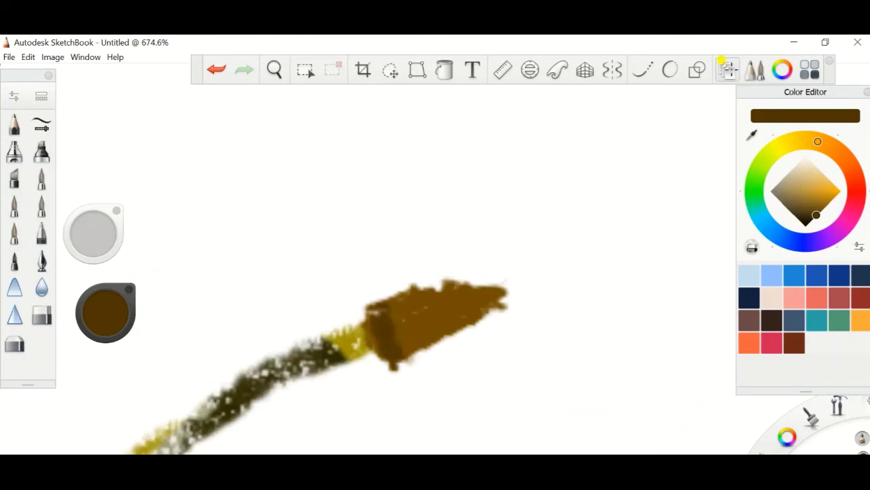
left_click(218, 76)
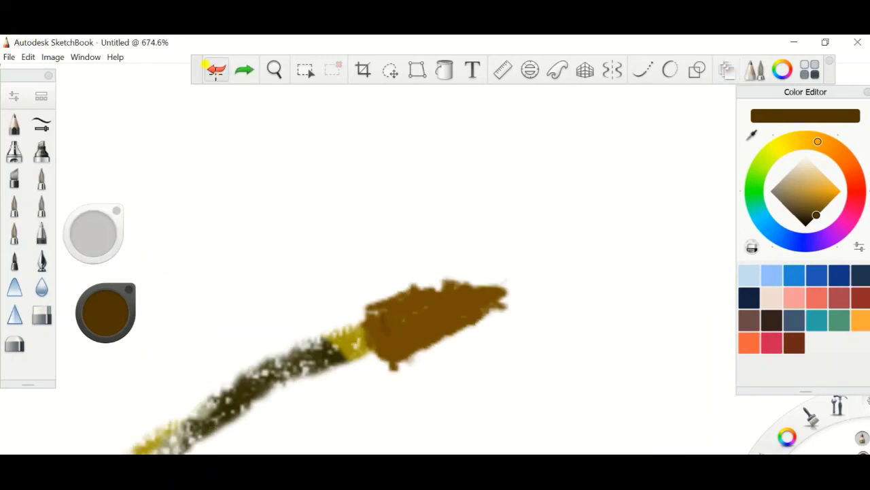
key("ctrl+y")
key("ctrl+y")
key("ctrl+y")
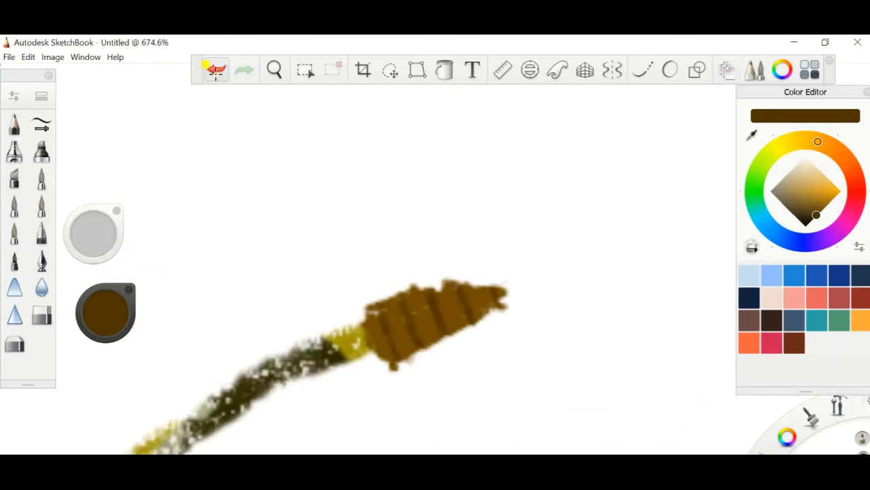
left_click(216, 72)
key("ctrl+y")
Pick a lighter orange-brown and zoom out to see the whole drawing beside the photo
left_click(218, 72)
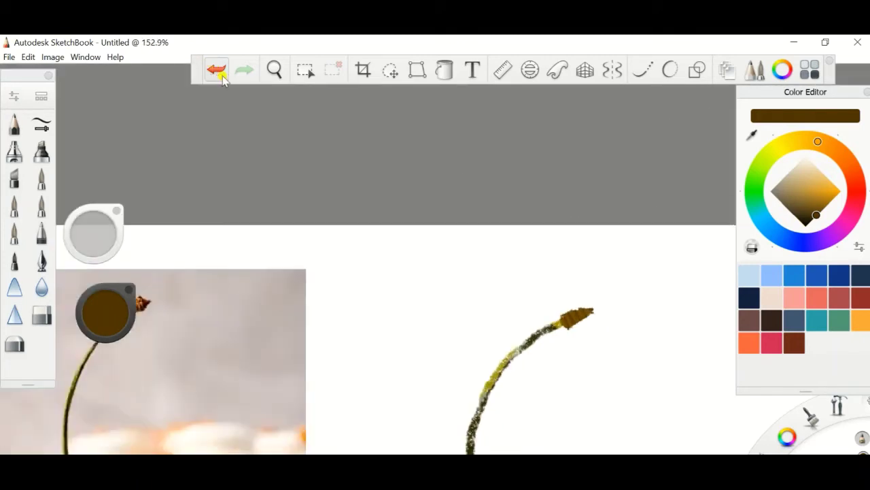
left_click(217, 72)
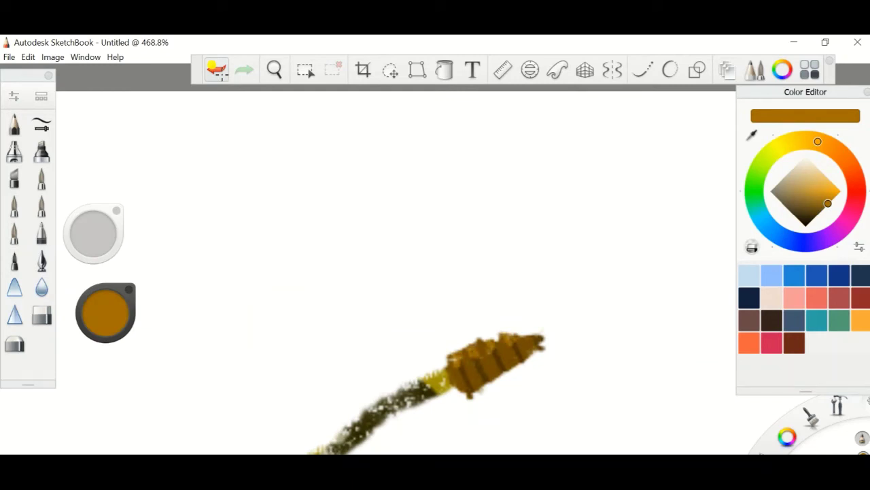
left_click(217, 72)
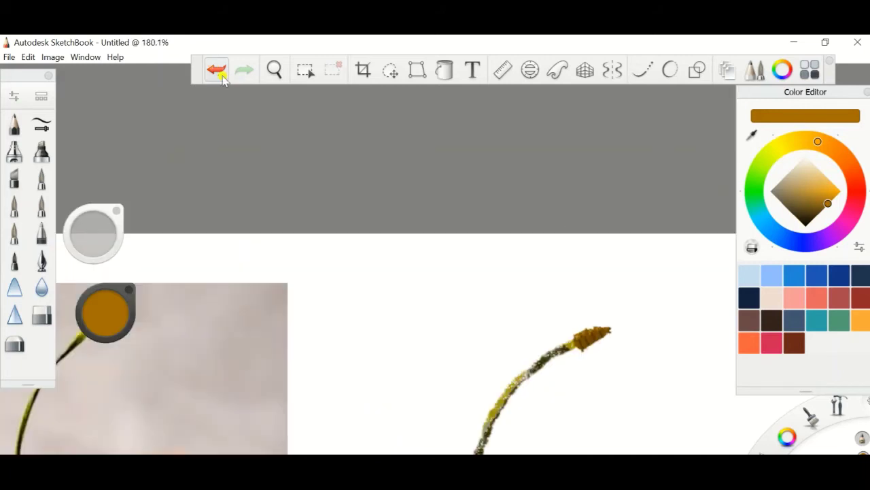
Refit the canvas view and select Layer7 with the Transform tool, checking the layer list
left_click(217, 71)
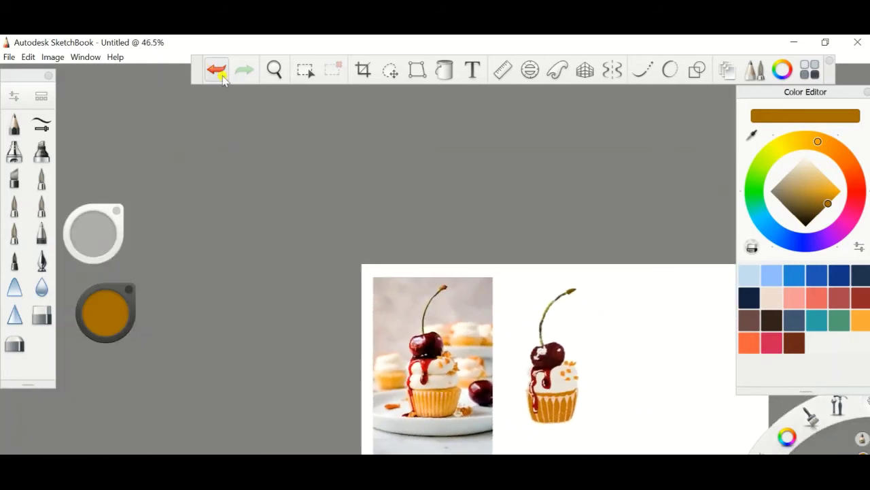
left_click(727, 69)
left_click(651, 395)
left_click(391, 72)
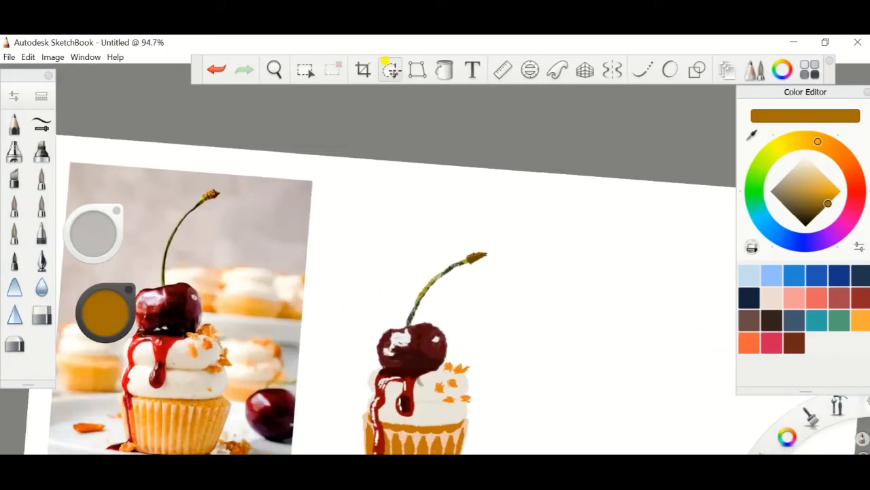
left_click(725, 71)
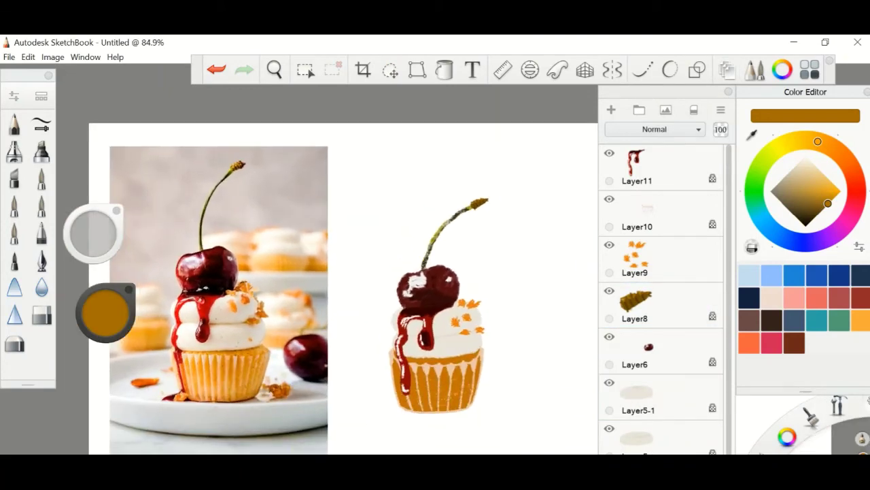
left_click(725, 71)
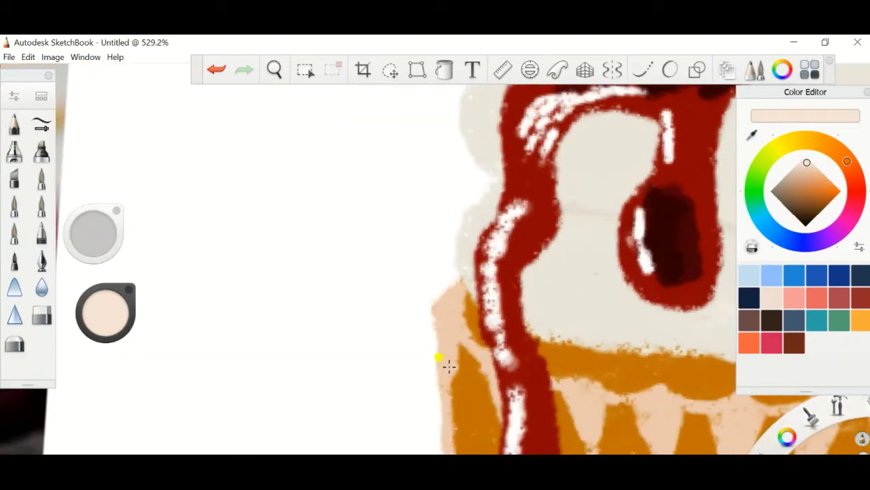
Remove the stray peach strokes at the wrapper edge and a trial light stroke
left_click(216, 70)
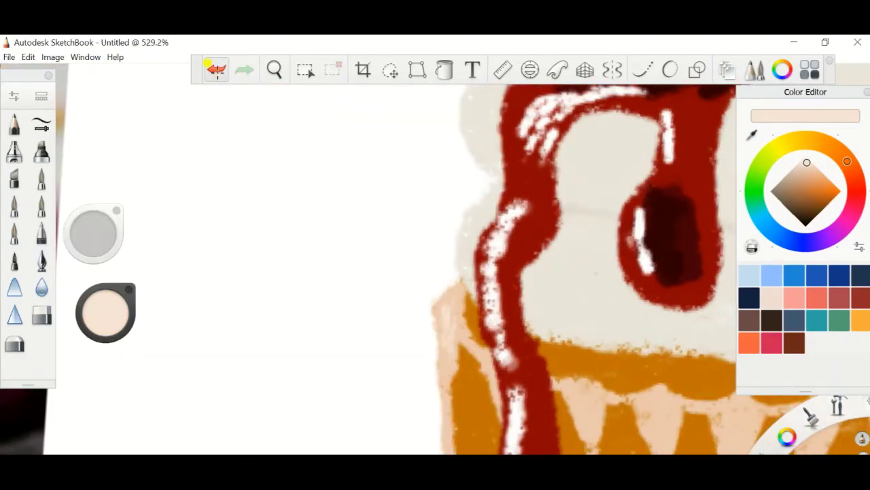
left_click(216, 70)
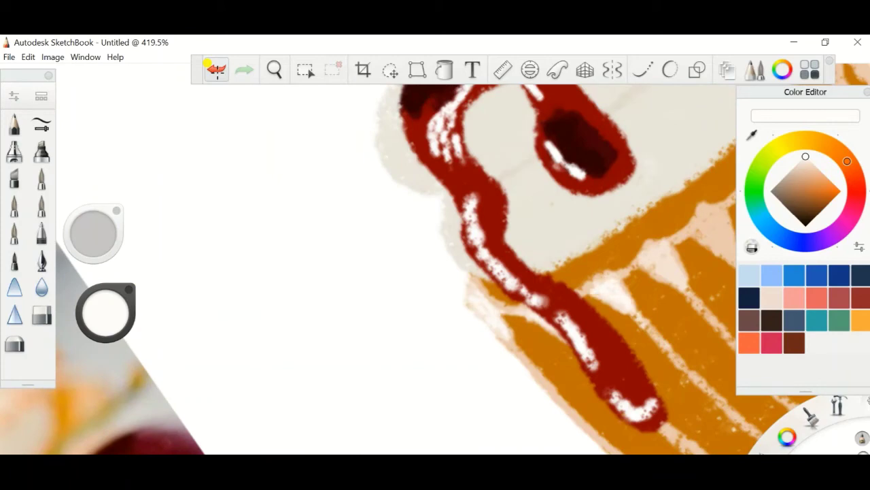
left_click_drag(648, 249, 671, 275)
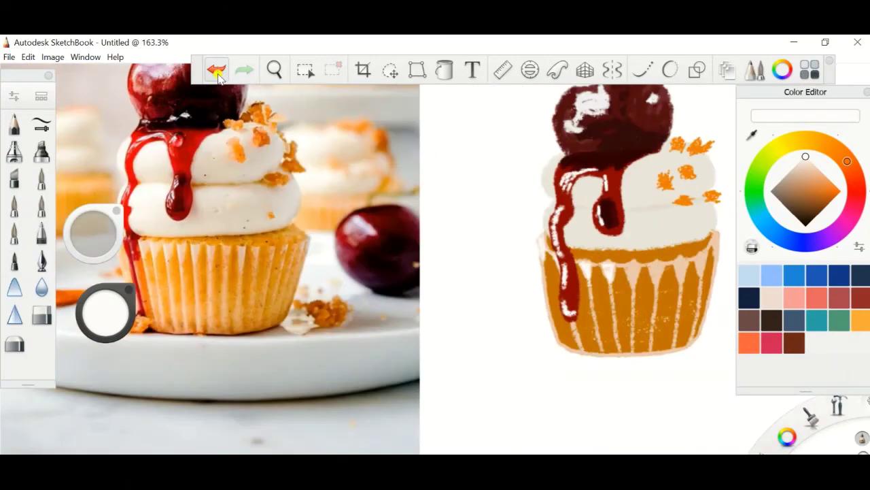
left_click(217, 71)
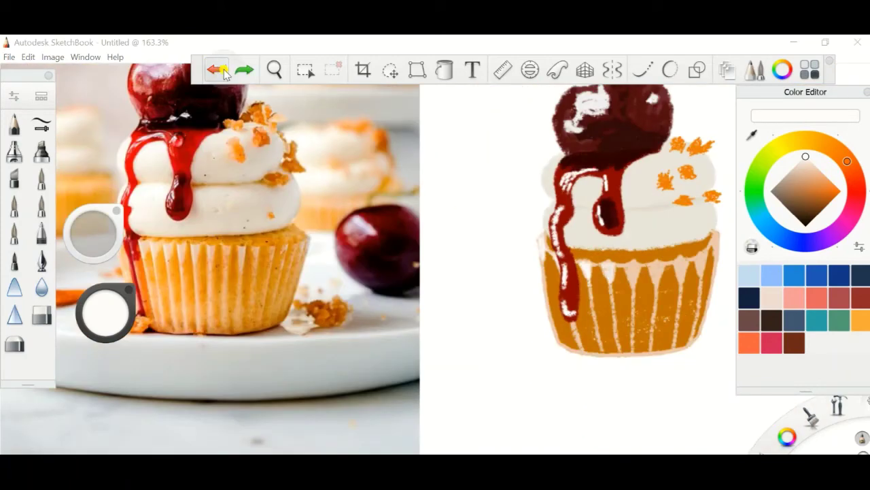
Sample light peach from the pleats and repaint a pale pleat line on the wrapper
left_click(218, 70)
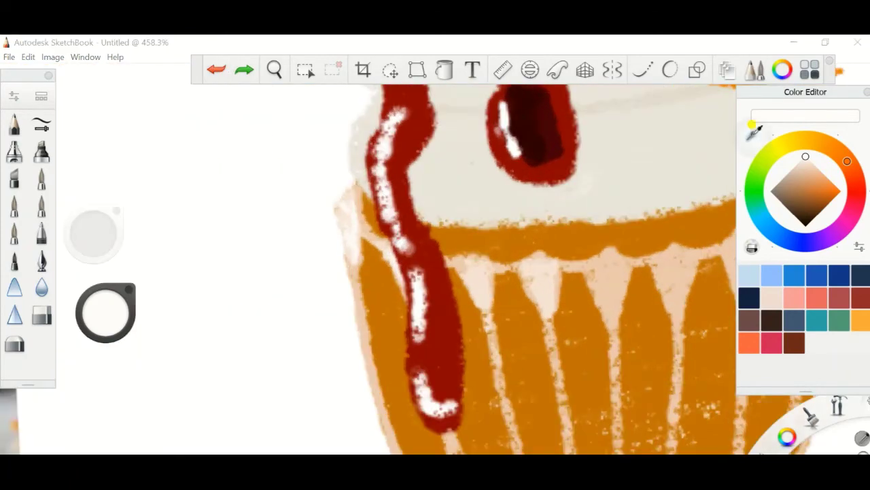
left_click(547, 286)
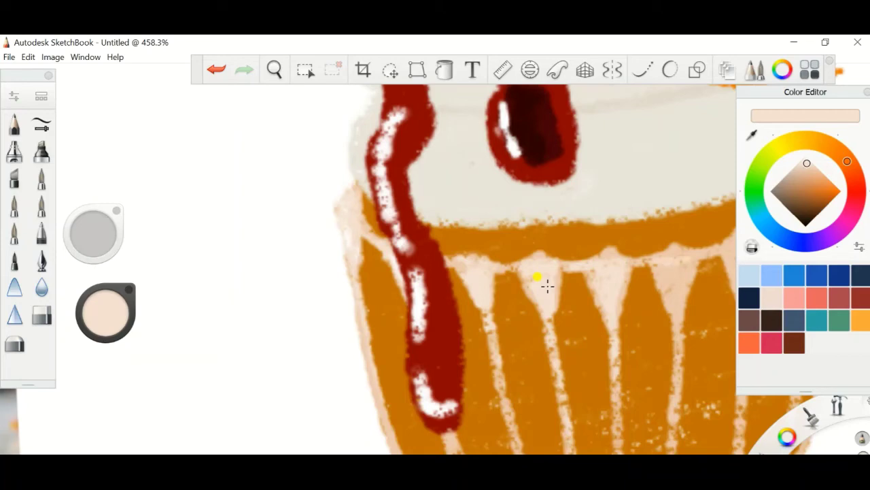
scroll(547, 285, "down", 5)
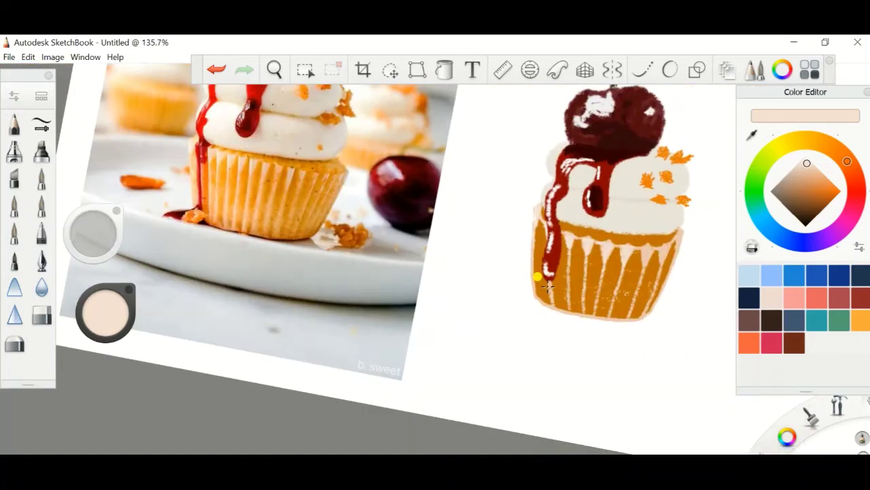
scroll(547, 286, "up", 5)
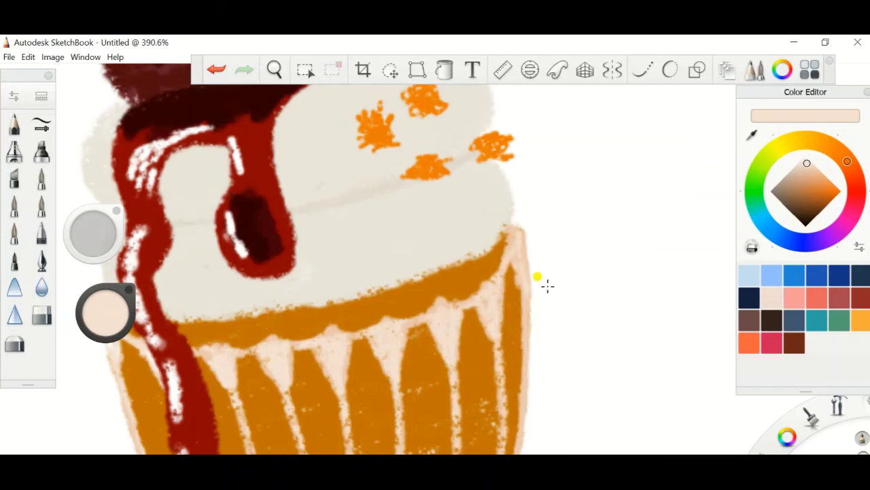
Zoom in and out to inspect the wrapper beside the reference photo
scroll(548, 285, "down", 5)
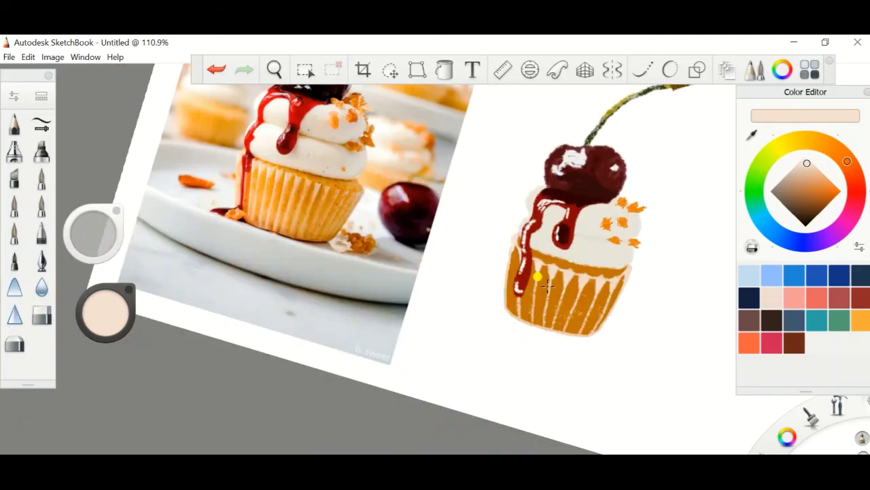
scroll(548, 286, "up", 7)
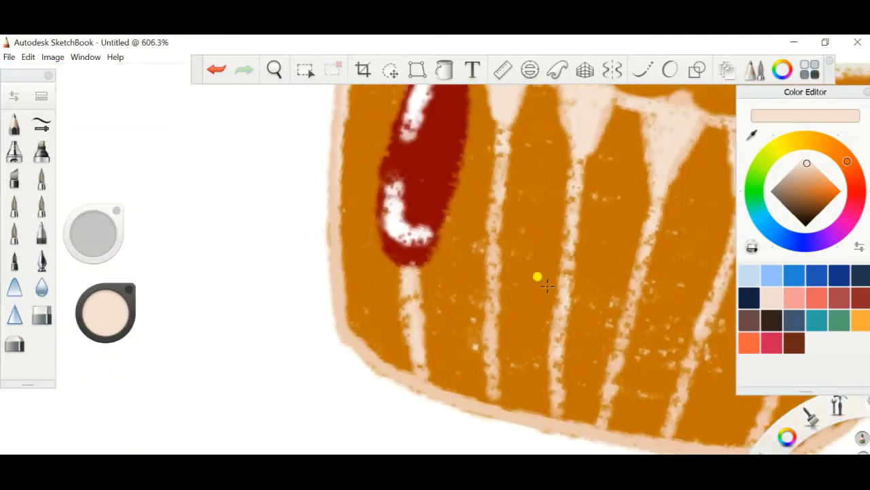
scroll(547, 285, "down", 4)
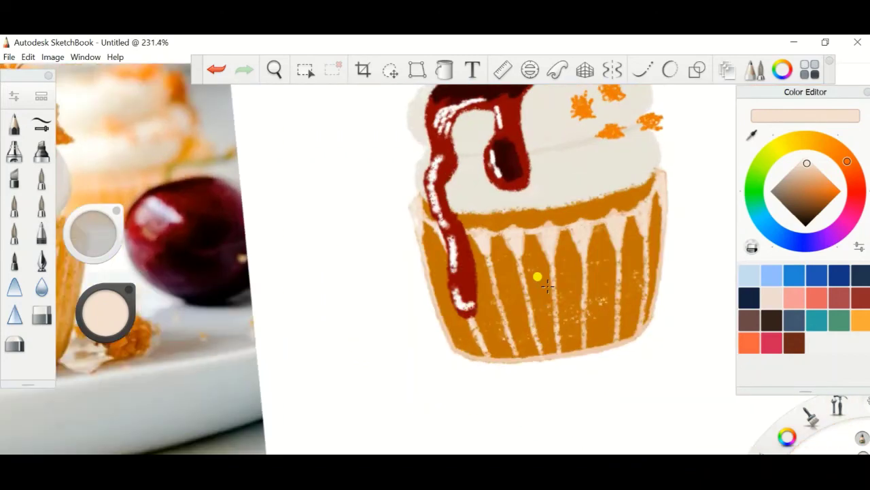
scroll(548, 285, "down", 2)
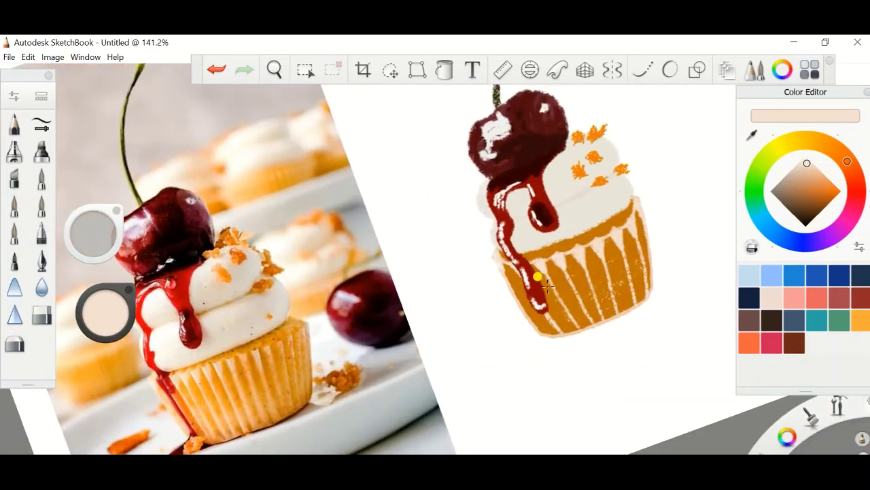
scroll(548, 286, "up", 4)
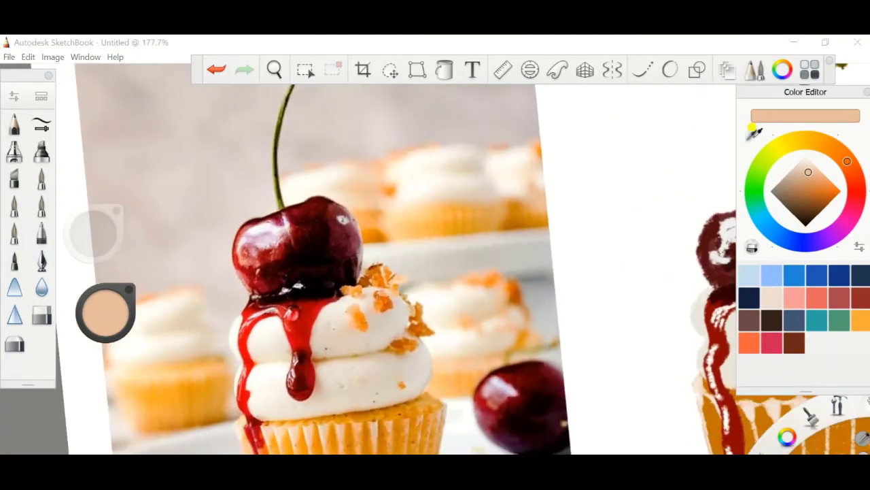
Sample crumb orange from the photo and brighten three frosting crumbs on Layer9
left_click(358, 320, "alt")
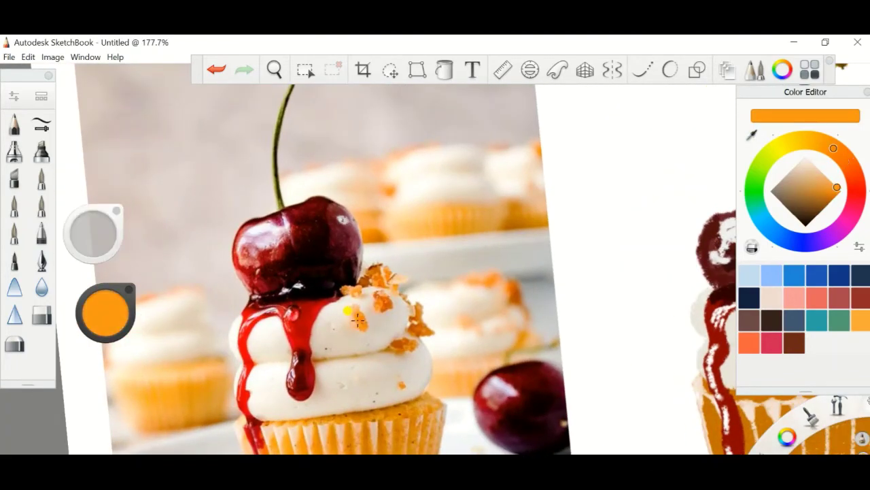
left_click(726, 69)
left_click(641, 266)
left_click(726, 69)
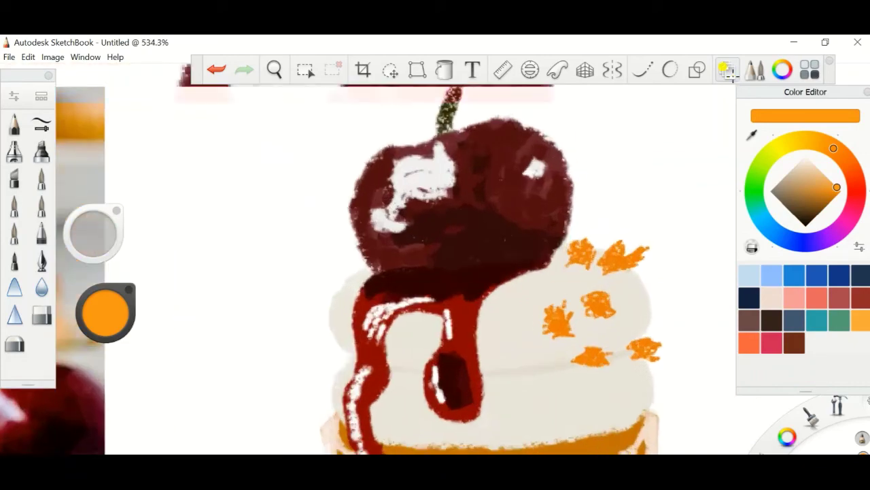
mouse_move(524, 279)
left_mouse_down()
mouse_move(539, 328)
mouse_move(561, 340)
left_mouse_up()
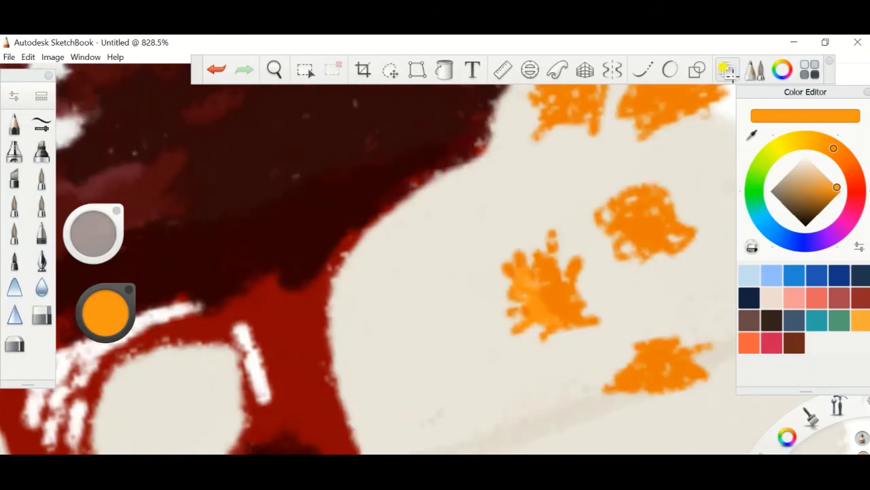
left_click_drag(612, 198, 649, 253)
mouse_move(622, 372)
left_mouse_down()
mouse_move(657, 348)
mouse_move(690, 384)
left_mouse_up()
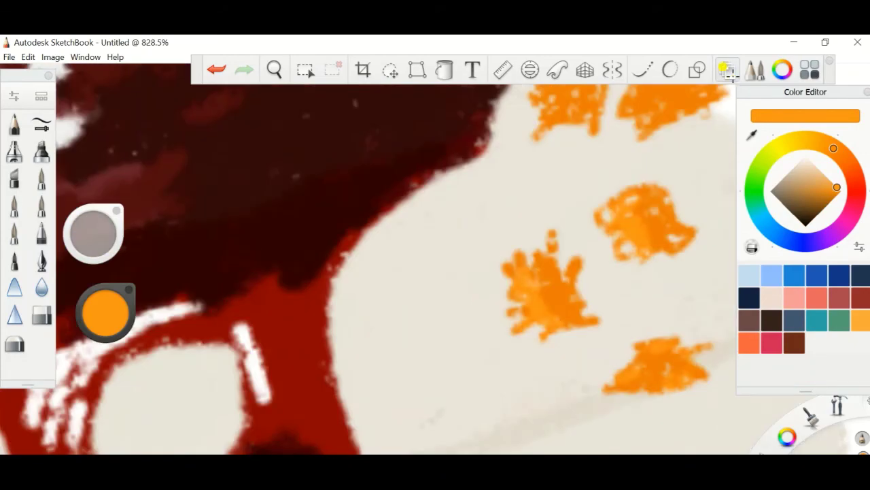
Shade the central crumb with a darker brown
scroll(731, 72, "down", 5)
scroll(733, 80, "up", 5)
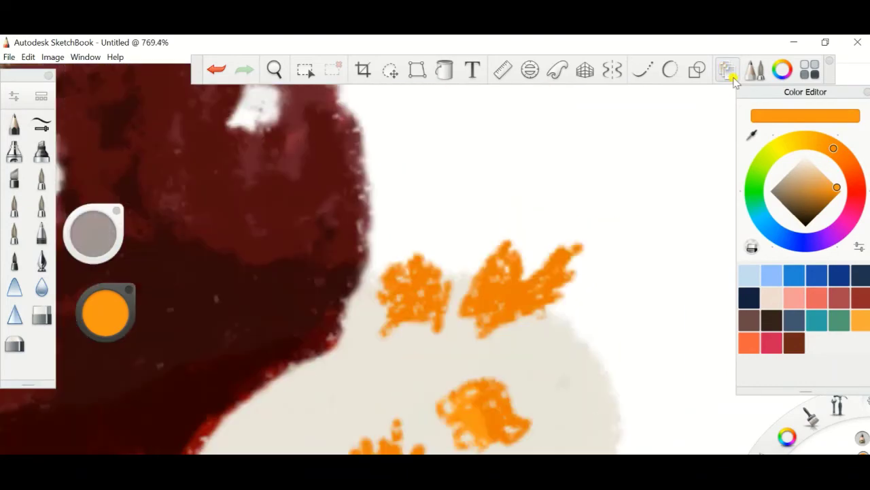
scroll(730, 75, "down", 3)
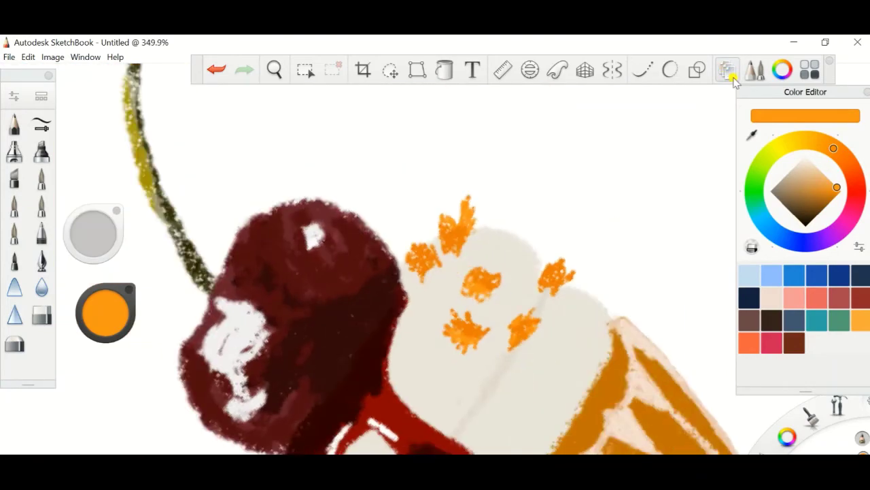
left_click(826, 206)
scroll(729, 75, "up", 2)
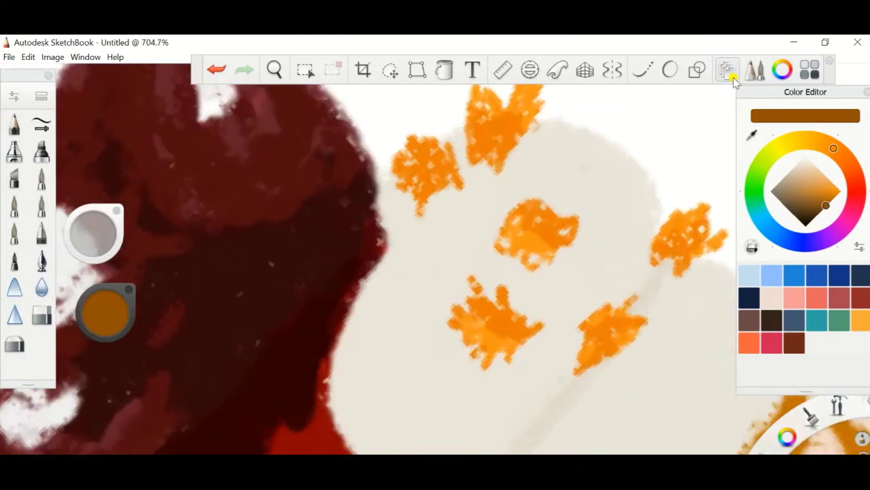
scroll(729, 74, "up", 2)
left_click_drag(450, 235, 479, 285)
left_click_drag(507, 253, 512, 293)
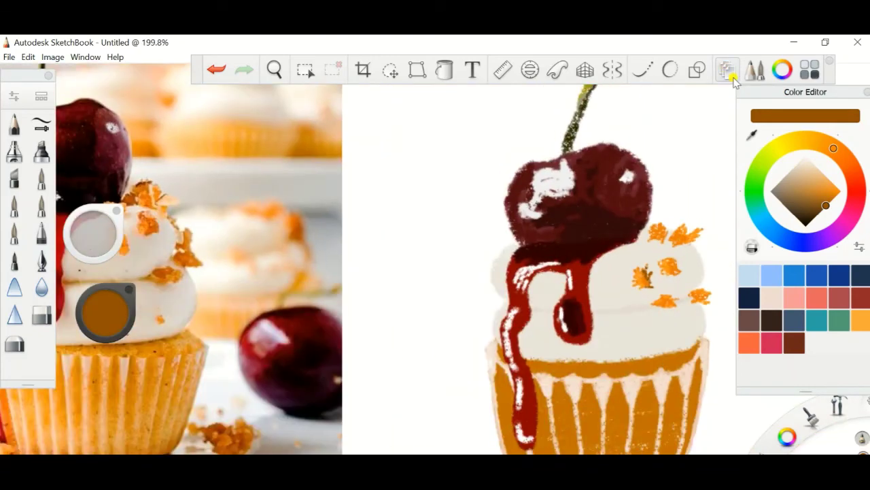
Sample orange-brown from the photo and shade the lower, right and upper crumbs
left_click(154, 259, "alt")
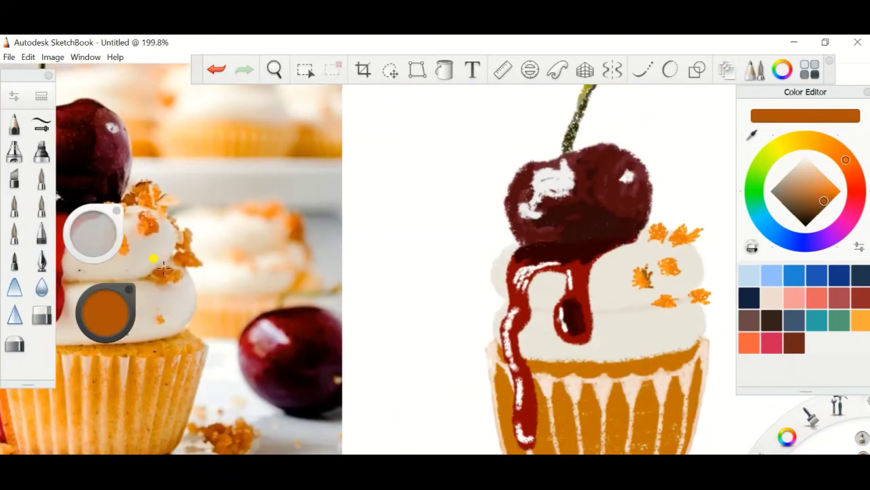
scroll(154, 258, "up", 2)
left_click_drag(540, 272, 586, 307)
mouse_move(558, 365)
left_mouse_down()
mouse_move(601, 378)
mouse_move(598, 389)
left_mouse_up()
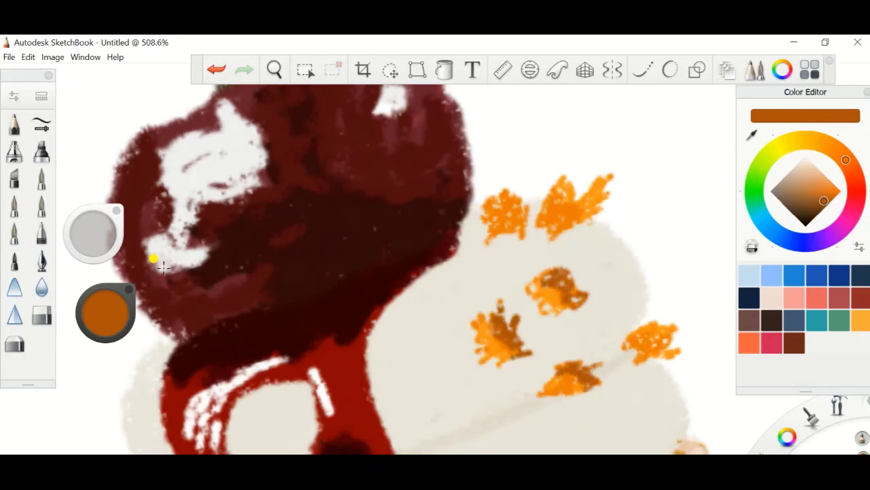
mouse_move(630, 328)
left_mouse_down()
mouse_move(663, 344)
mouse_move(669, 358)
left_mouse_up()
mouse_move(538, 177)
left_mouse_down()
mouse_move(575, 224)
mouse_move(592, 221)
left_mouse_up()
mouse_move(489, 194)
left_mouse_down()
mouse_move(518, 225)
mouse_move(523, 217)
left_mouse_up()
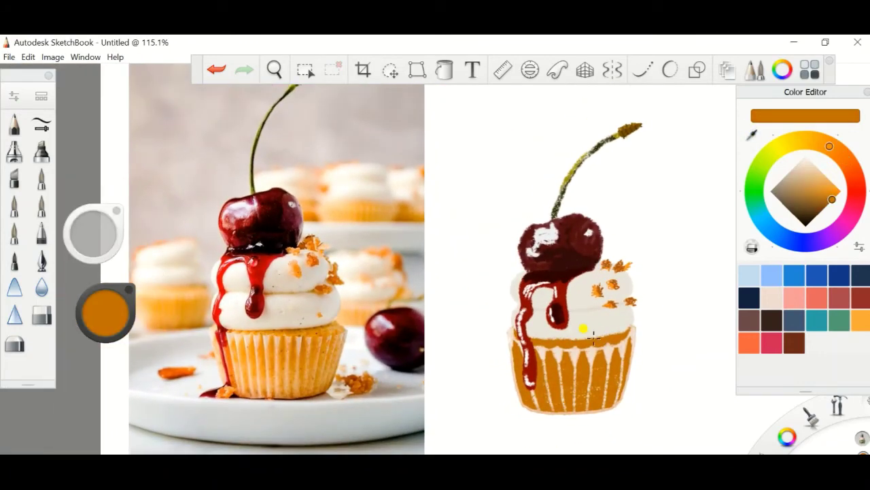
Undo the last cupcake-bottom stroke and make Layer5 the active layer
left_click(726, 69)
mouse_move(655, 89)
left_mouse_down()
mouse_move(642, 251)
mouse_move(657, 43)
mouse_move(695, 119)
left_mouse_up()
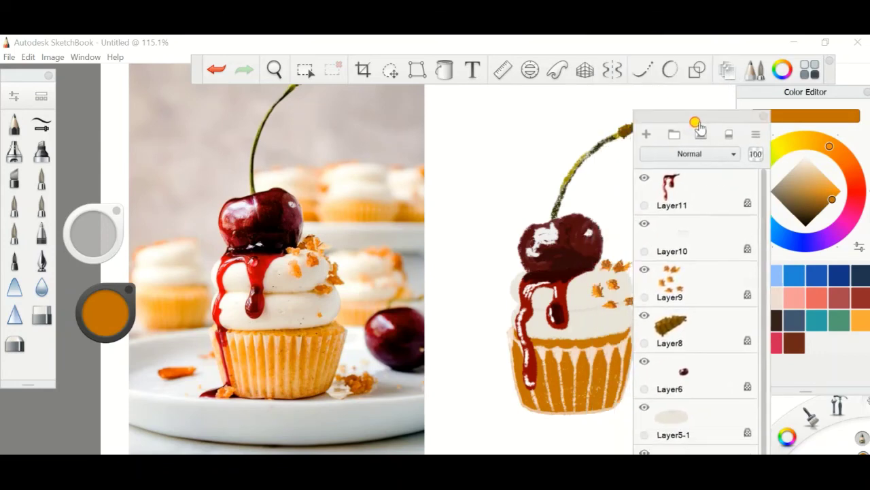
left_click(728, 69)
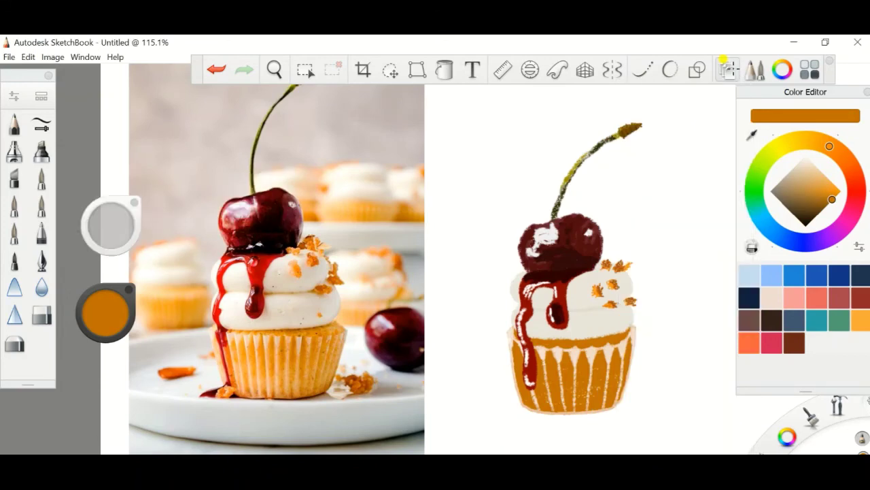
left_click(726, 70)
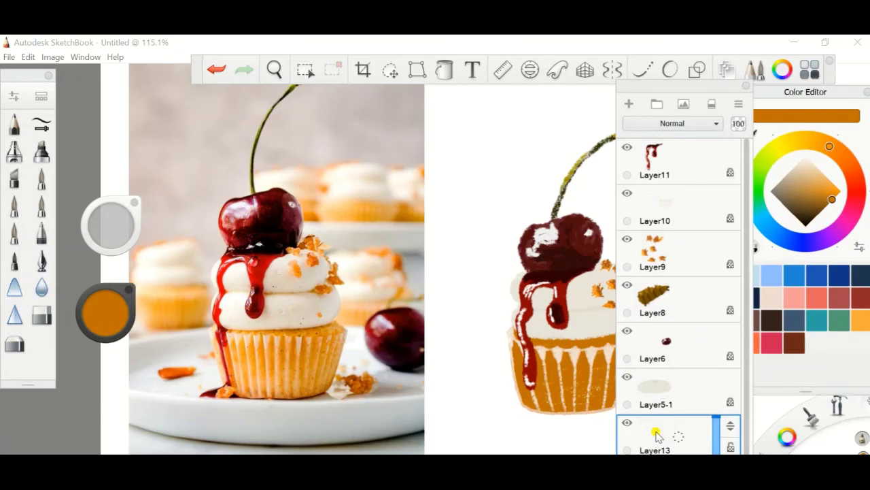
scroll(657, 435, "down", 3)
left_click_drag(511, 380, 584, 327)
key("ctrl+z")
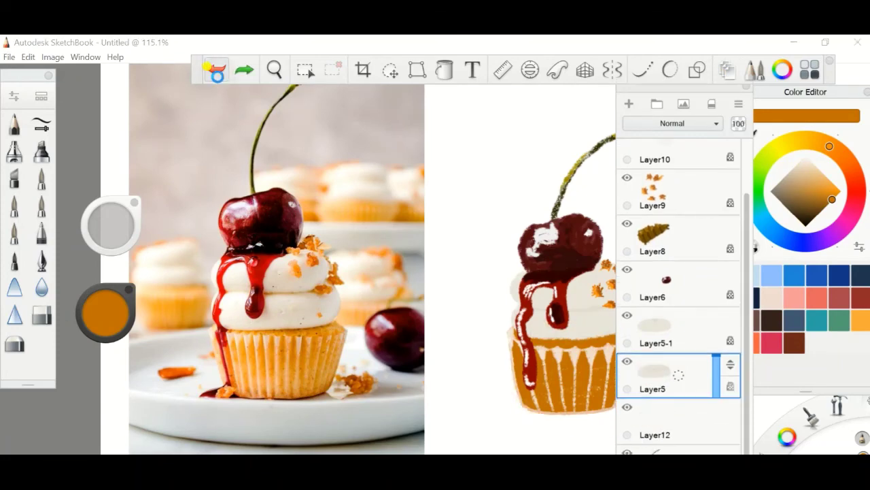
left_click(215, 68)
left_click(718, 60)
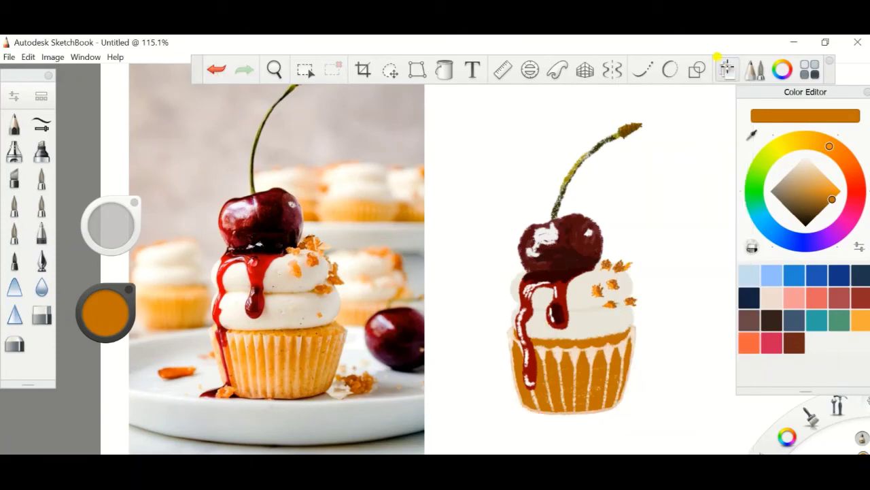
left_click(752, 135)
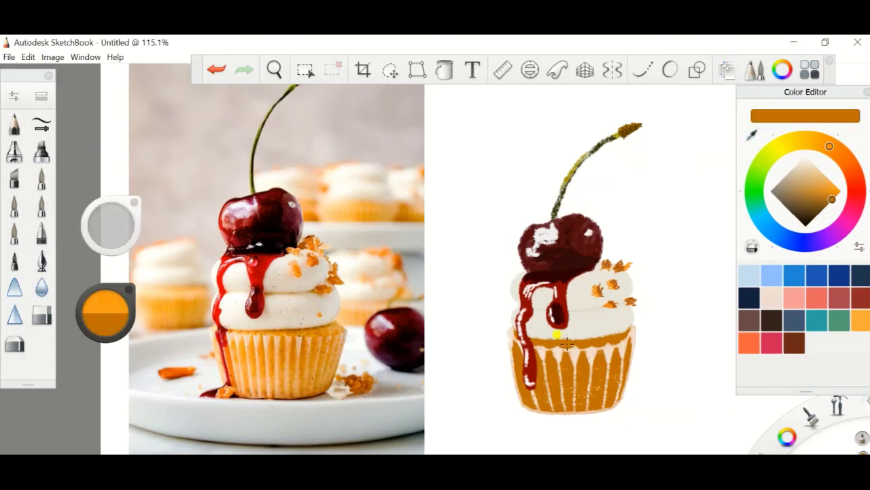
left_click_drag(556, 333, 591, 381)
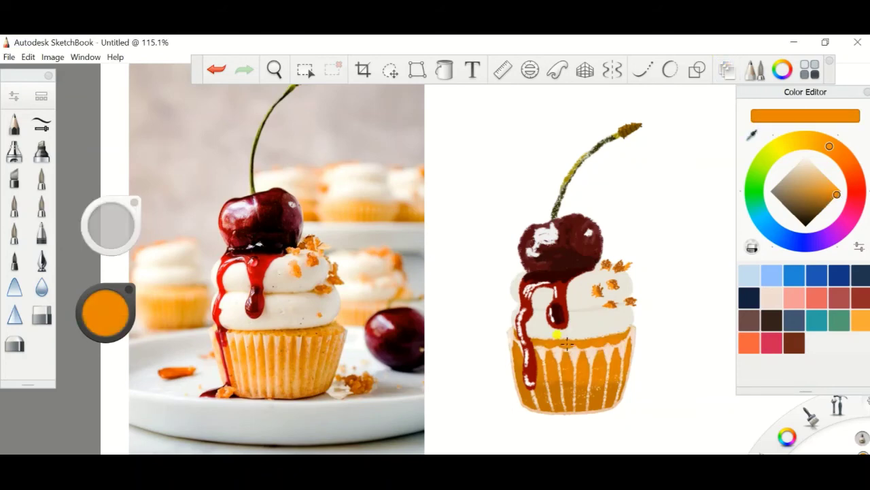
left_click(216, 68)
scroll(435, 258, "up", 2)
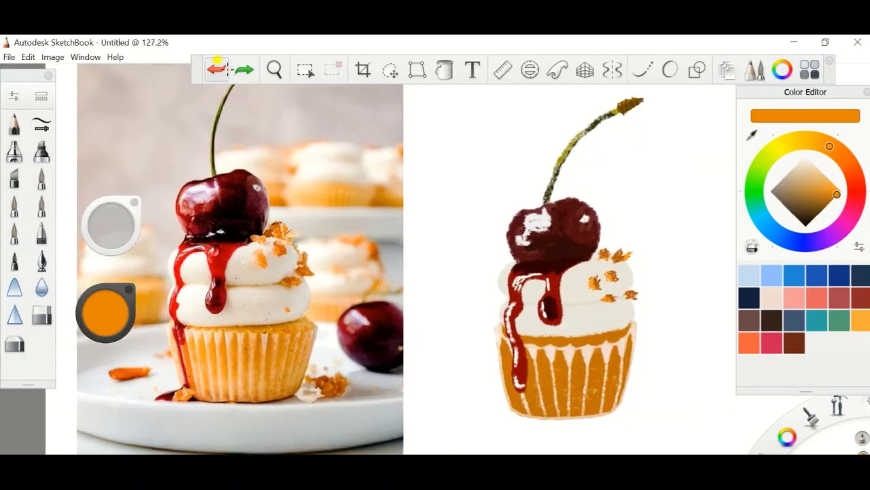
left_click_drag(111, 224, 157, 238)
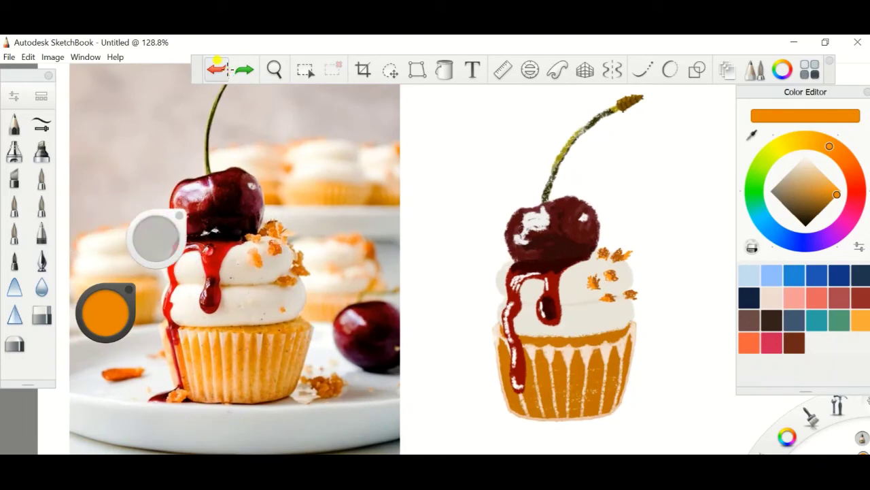
left_click(245, 69)
left_click(244, 69)
left_click(217, 68)
left_click(217, 68)
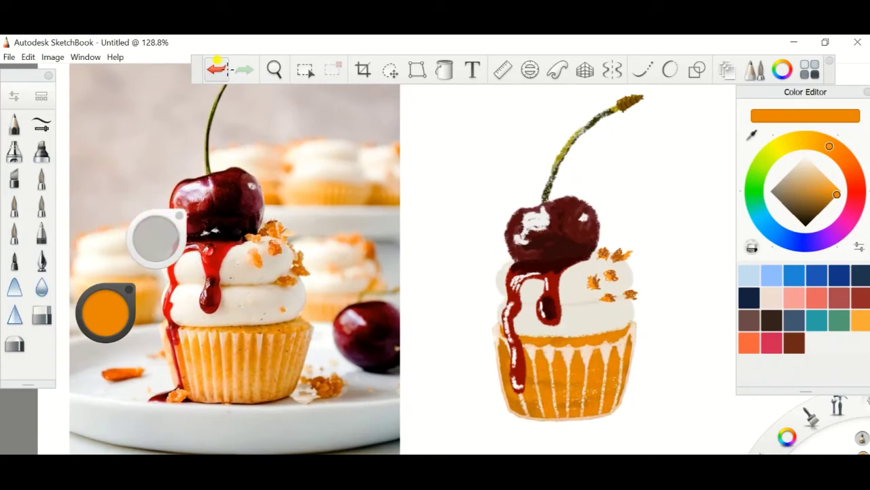
left_click(217, 68)
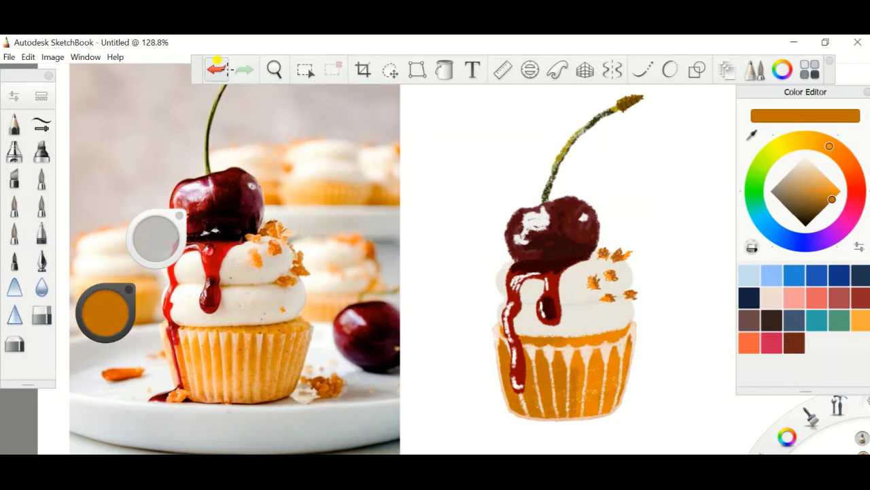
left_click(217, 68)
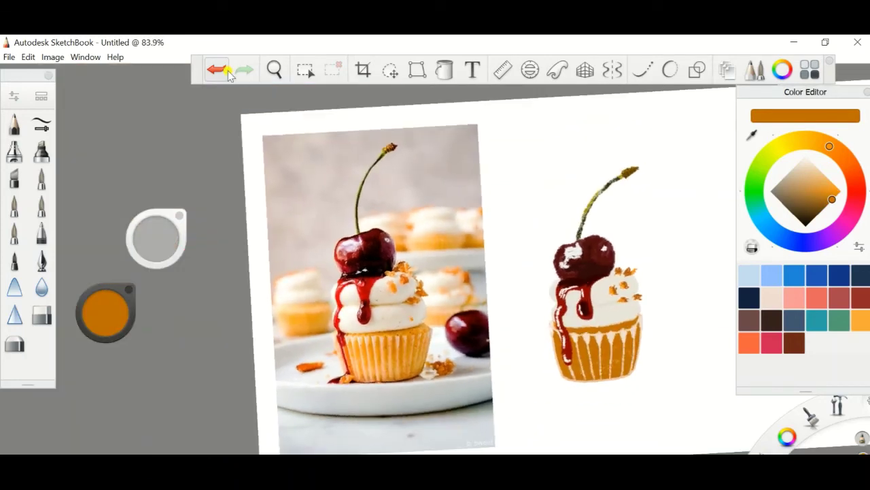
left_click(216, 70)
left_click(215, 71)
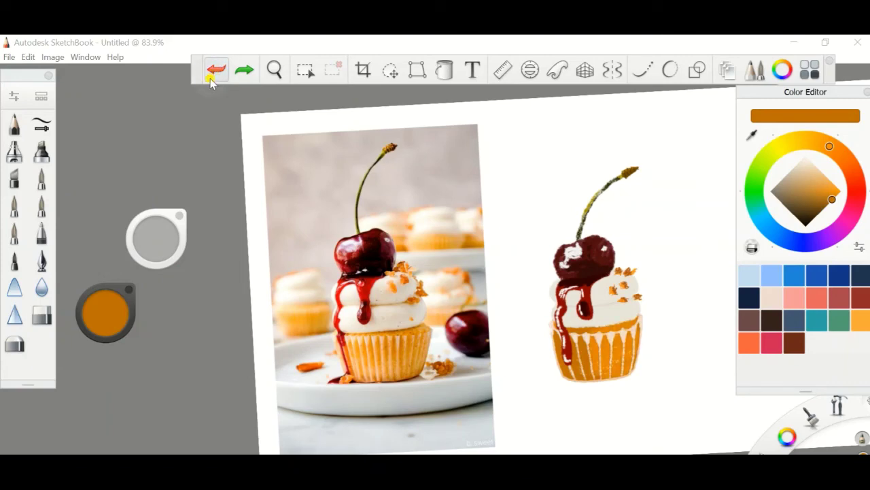
left_click(212, 76)
left_click(212, 76)
left_click(213, 76)
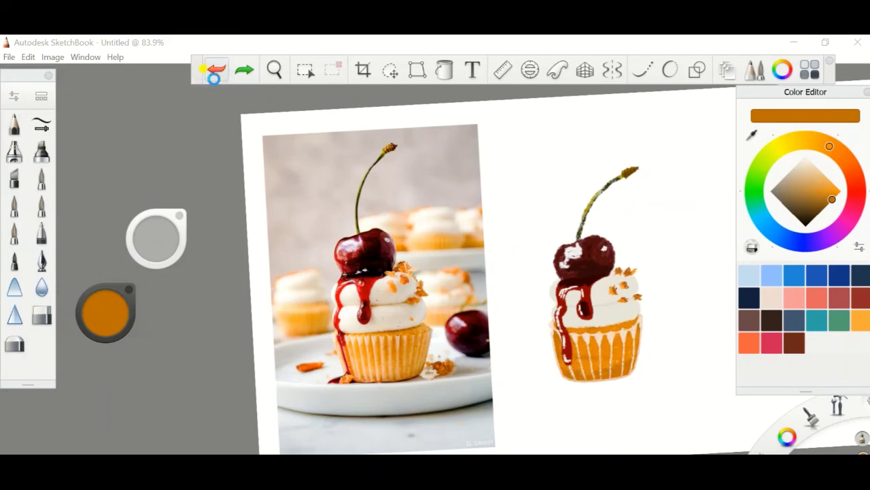
left_click(213, 76)
left_click(213, 77)
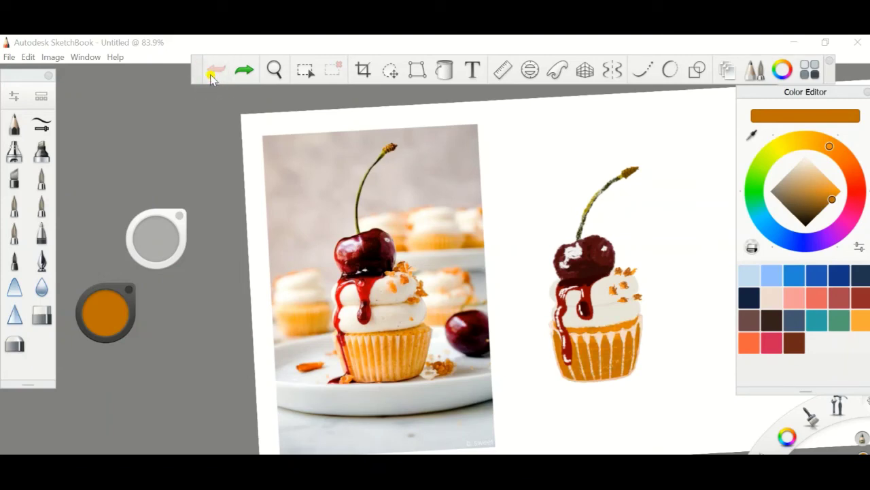
scroll(435, 272, "up", 3)
key("ctrl+y")
key("ctrl+y")
key("ctrl+y")
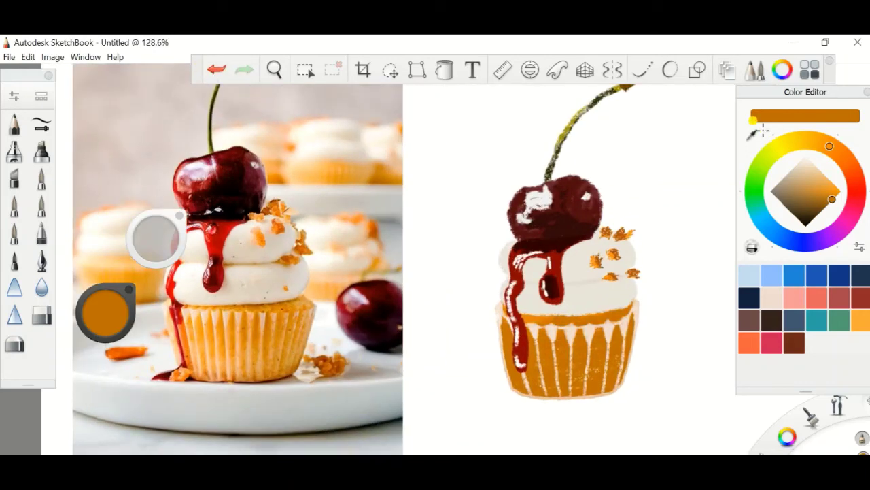
Undo three recent dark liner strokes and paint one dark amber stroke down the liner edge
scroll(435, 272, "up", 1)
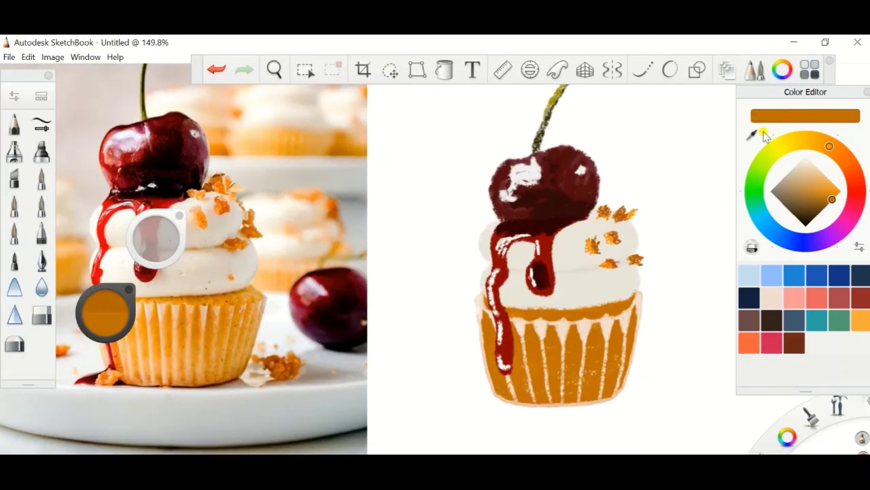
scroll(435, 272, "up", 4)
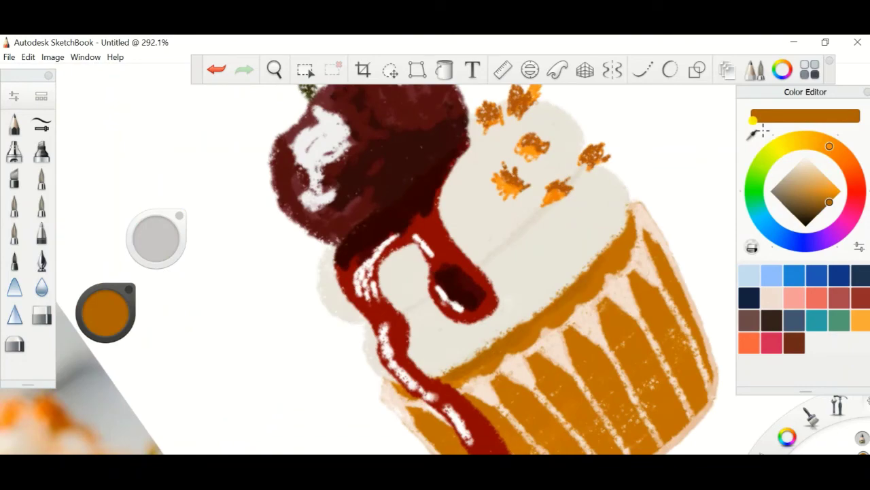
key("Home")
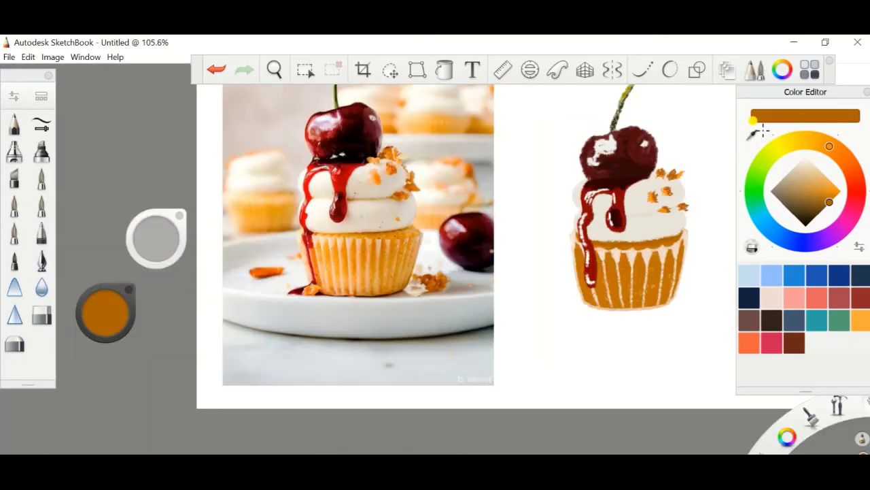
scroll(762, 129, "up", 3)
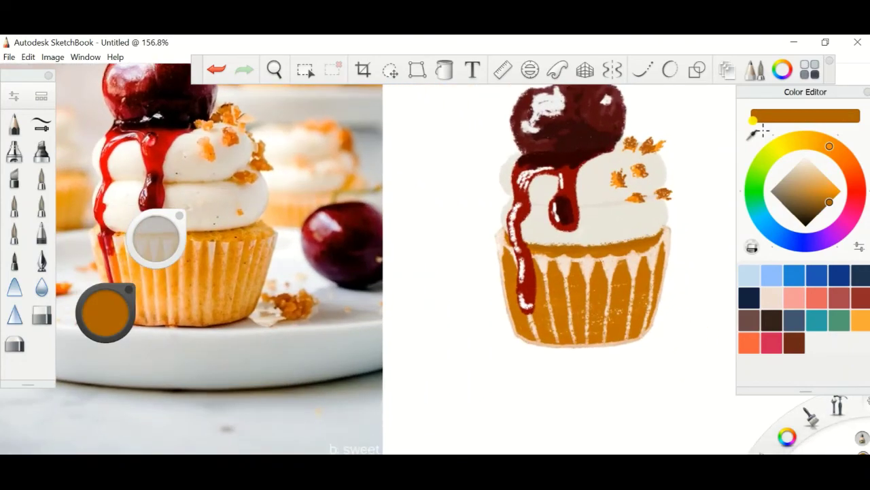
scroll(762, 129, "up", 1)
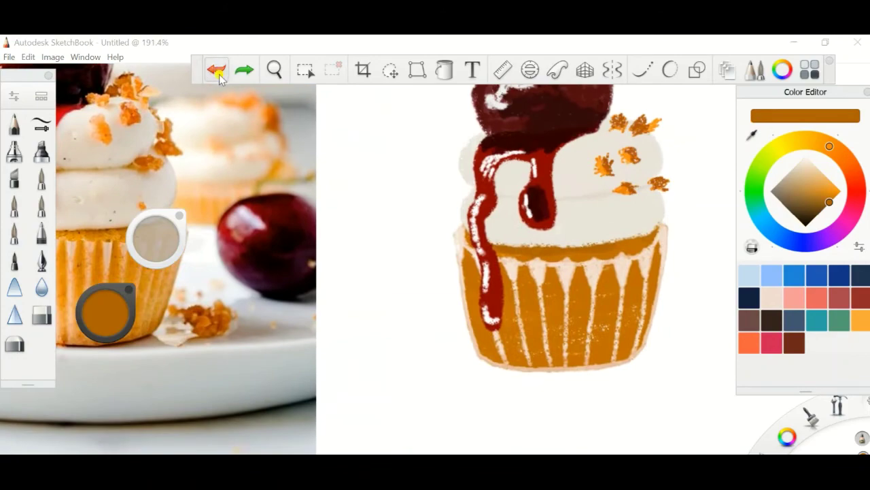
left_click(218, 71)
scroll(219, 74, "up", 6)
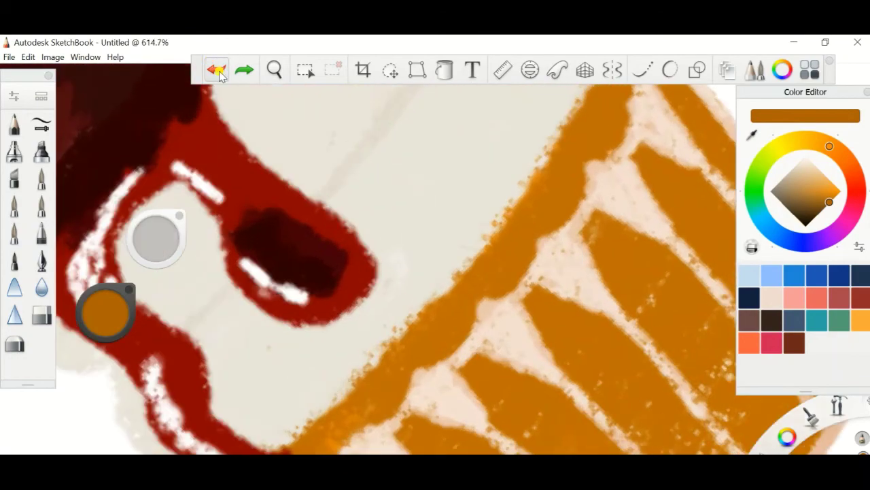
left_click(216, 69)
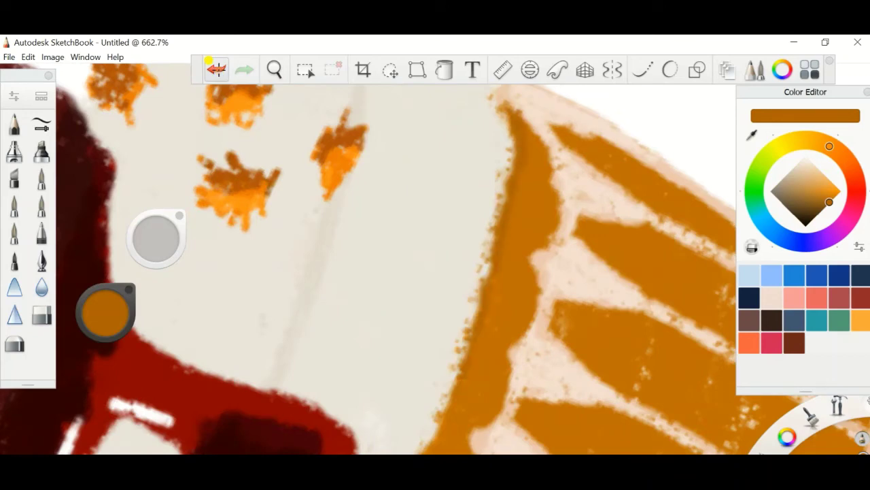
left_click(209, 61)
left_click_drag(488, 272, 439, 429)
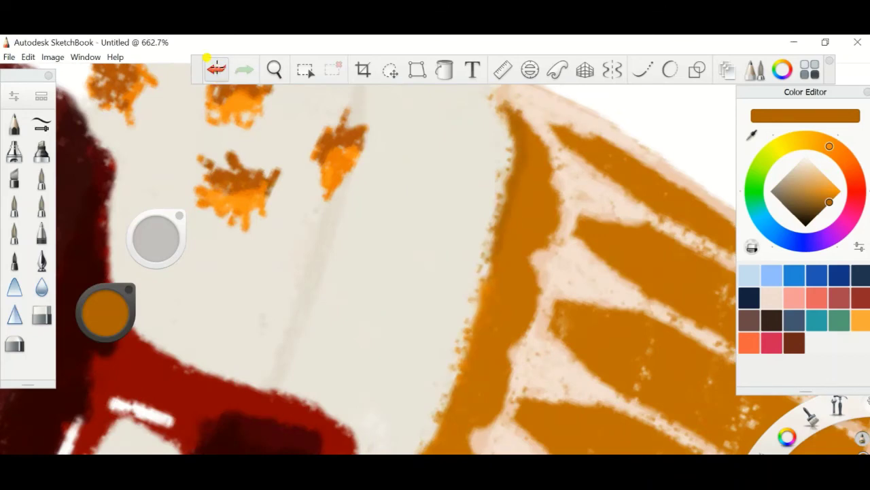
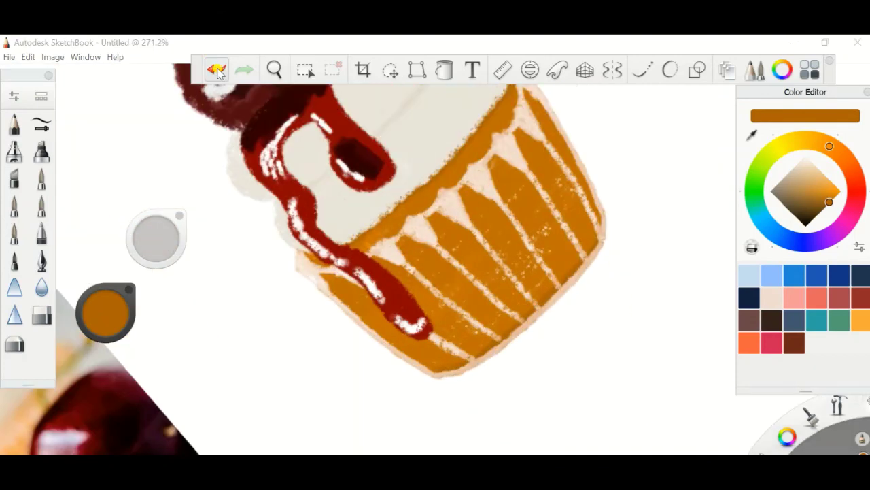
Eyedrop the cupcake wrapper's orange as the current paint colour
left_click(106, 311)
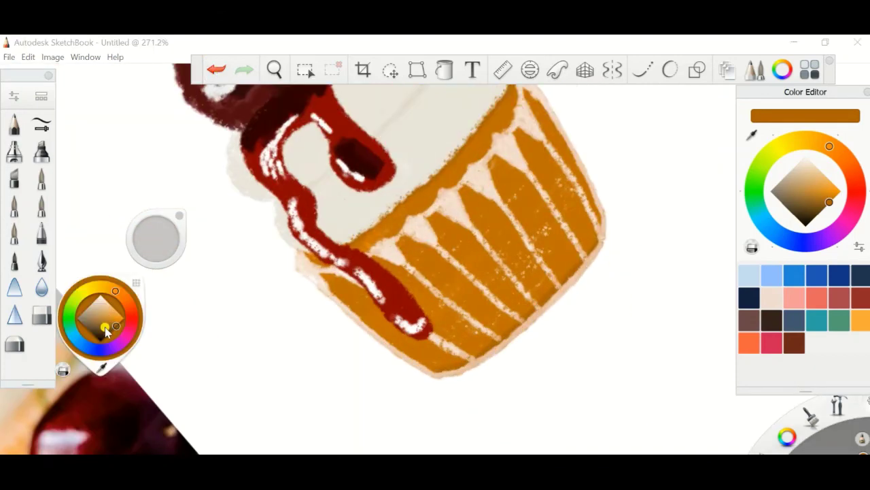
left_click(102, 367)
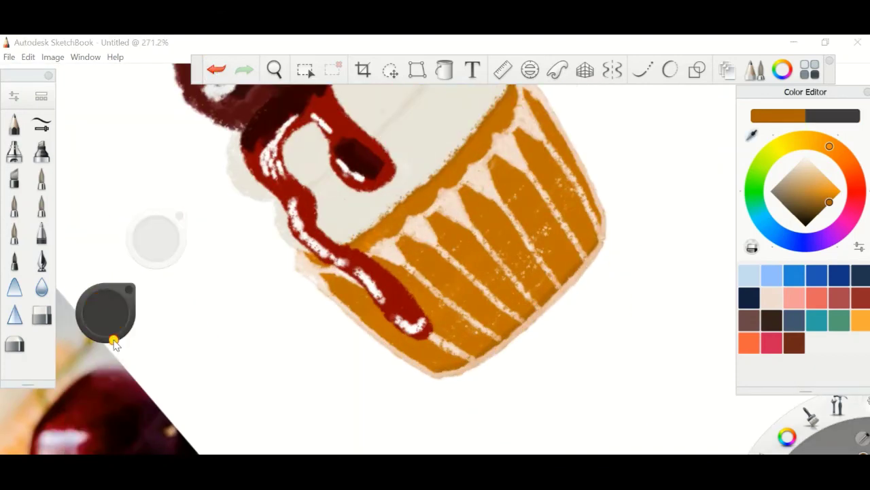
left_click(537, 206)
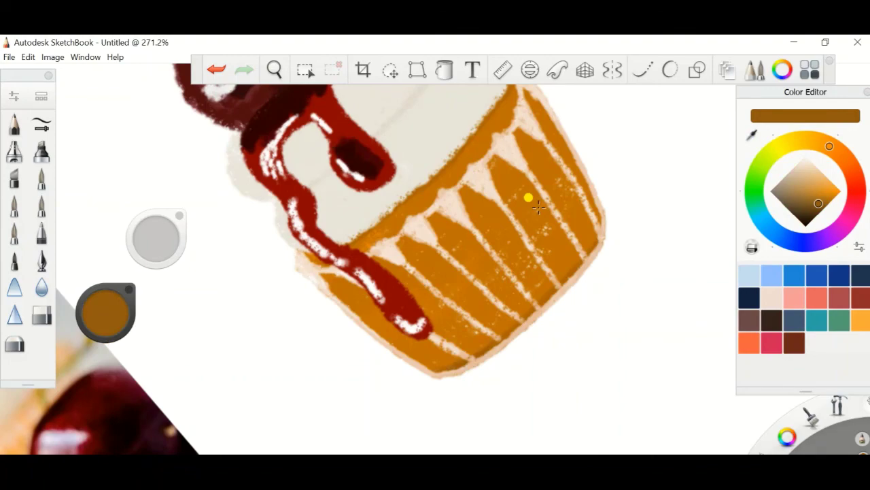
Zoom in to inspect the wrapper rim and undo the latest cupcake stroke
scroll(537, 206, "up", 4)
scroll(538, 205, "up", 2)
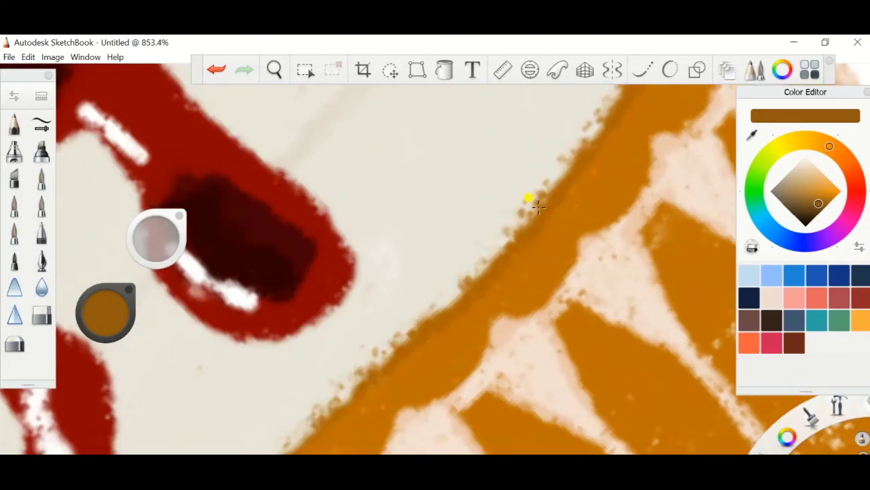
scroll(537, 205, "down", 3)
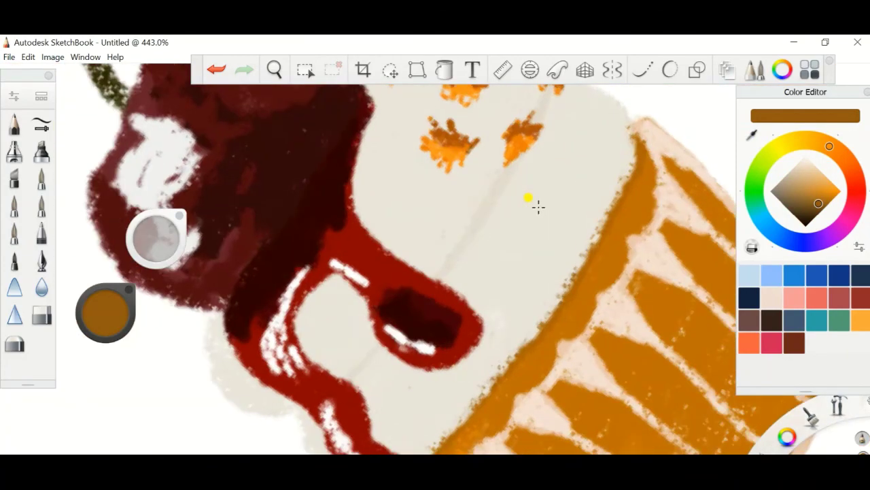
left_click(219, 74)
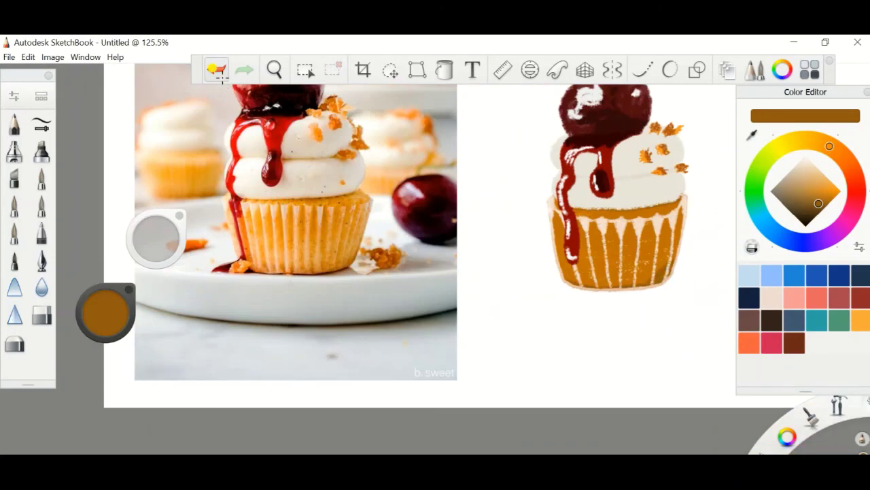
Undo the recent marks on the wrapper's lower stripes, fit the canvas, and show the layers
left_click(677, 265)
left_click(218, 74)
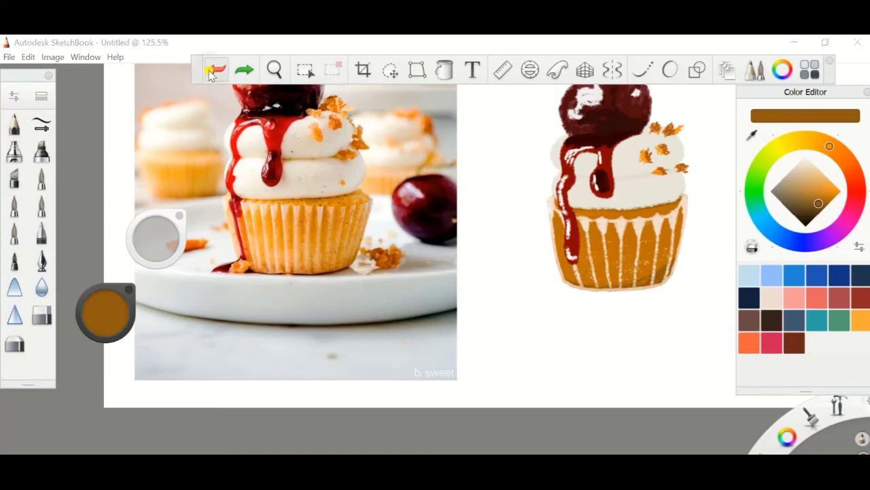
left_click(219, 76)
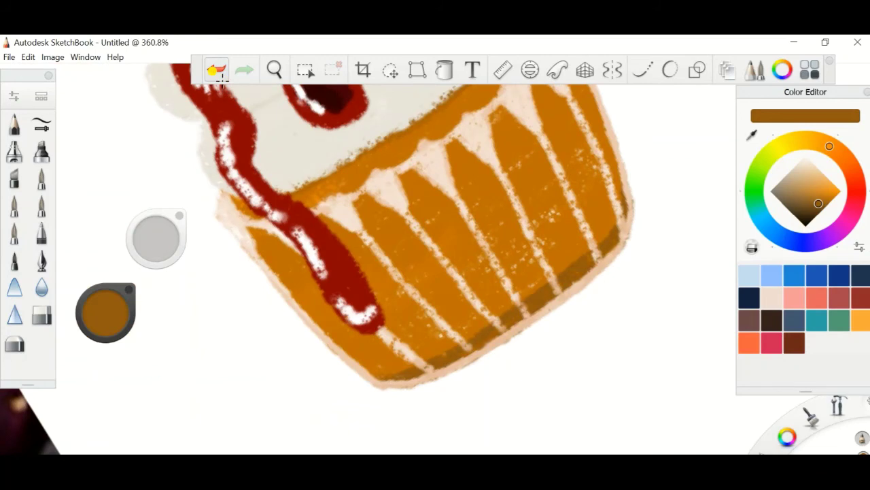
left_click(219, 76)
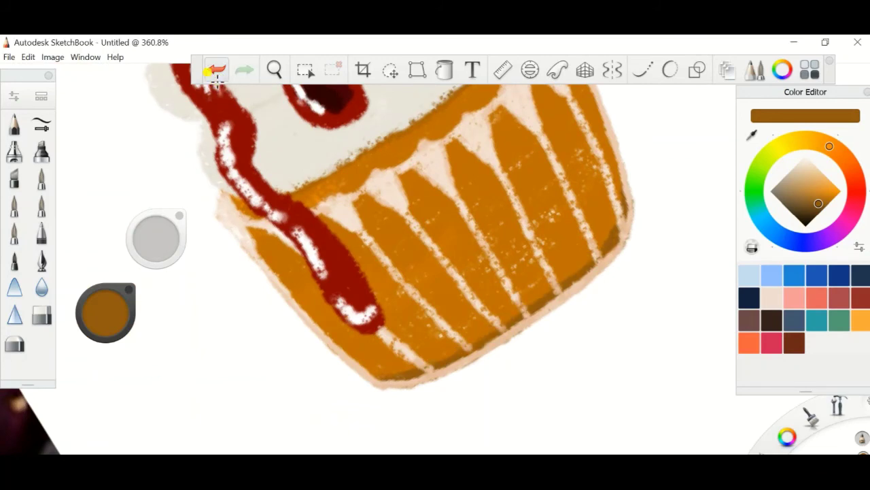
key("Home")
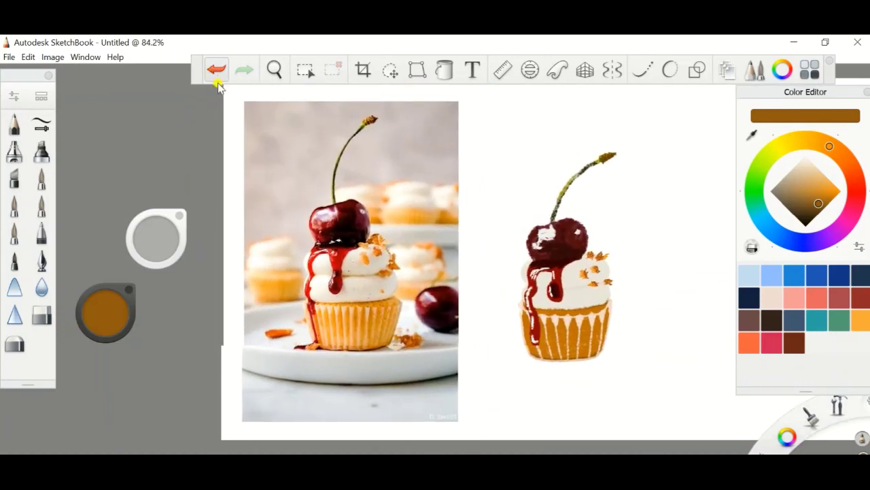
key("ctrl+l")
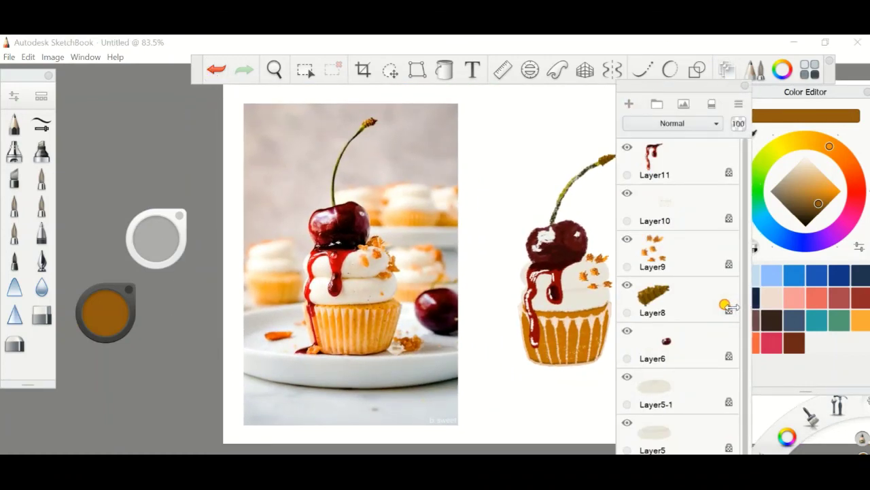
Add a new empty layer in the Layer Editor
left_click(731, 69)
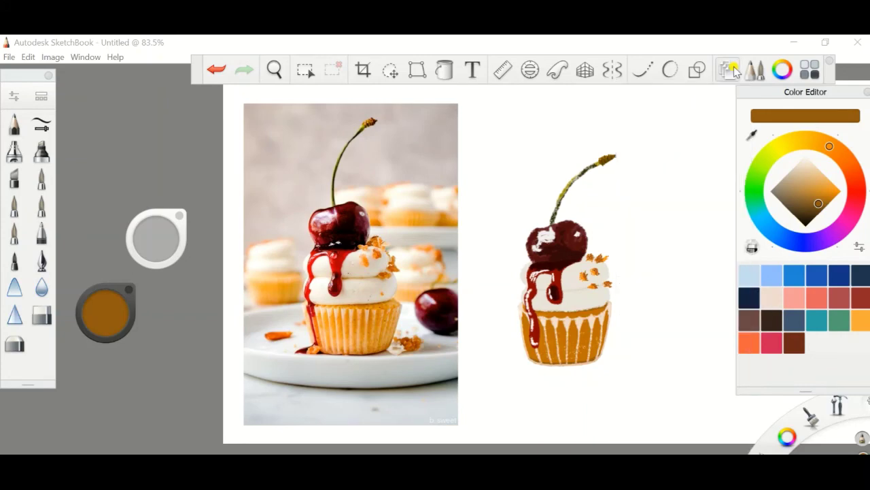
left_click(732, 70)
left_click(630, 109)
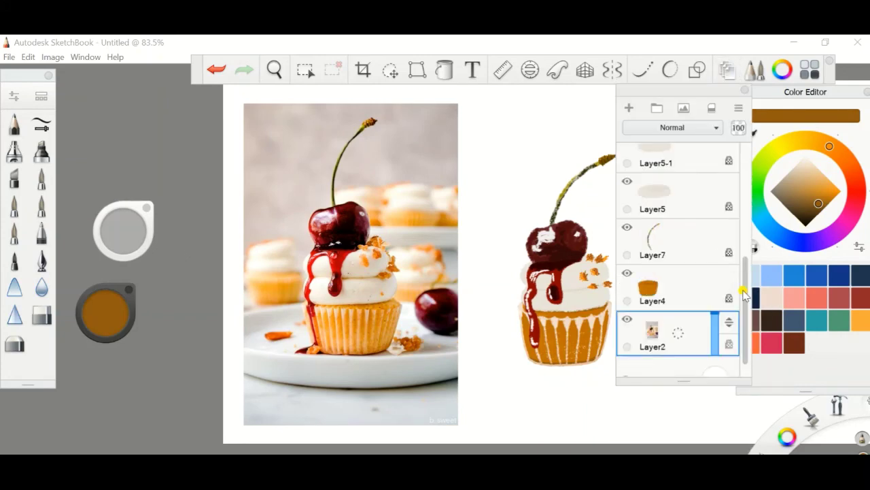
Eyedrop the photo background's pale pinkish grey as the paint colour
left_click(754, 133)
left_click(412, 142)
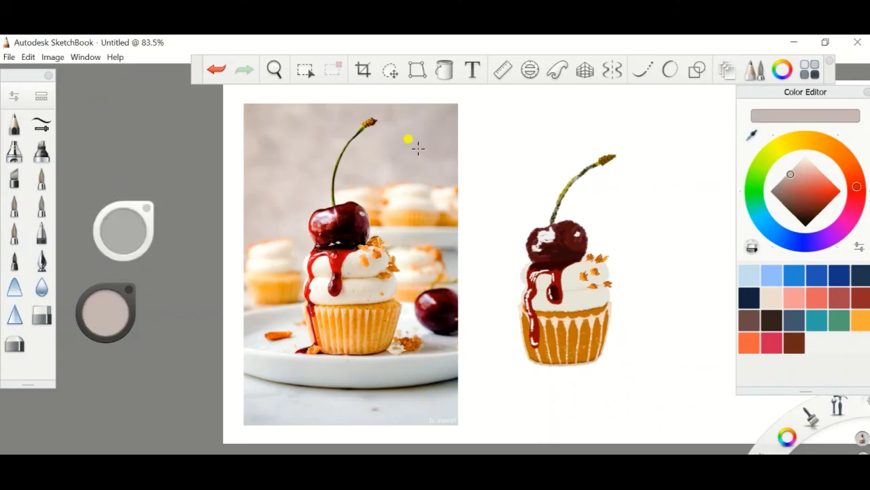
left_click(423, 139)
Select the Pencil 4B brush from the Giuseppe Set in the Brush Library
left_click(41, 96)
left_click_drag(297, 194, 295, 428)
left_click(62, 321)
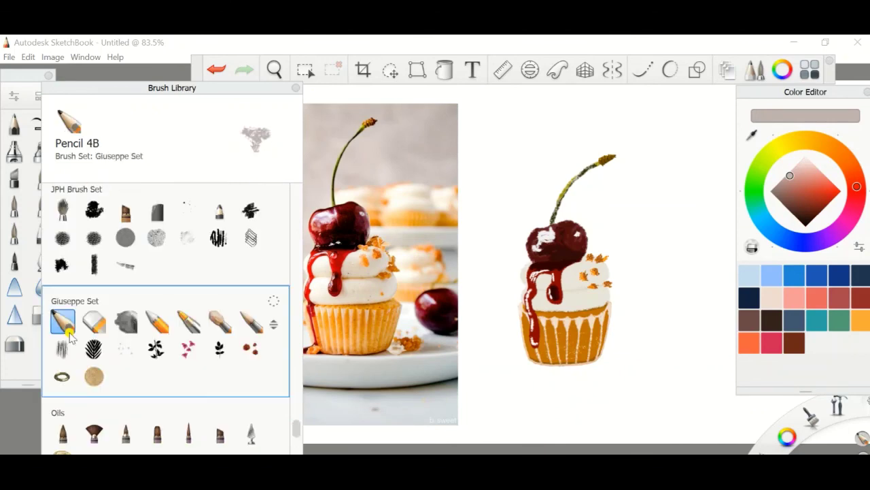
Scribble a rough greyish-pink Pencil 4B patch around the cupcake, then reopen the layer list
left_click(292, 88)
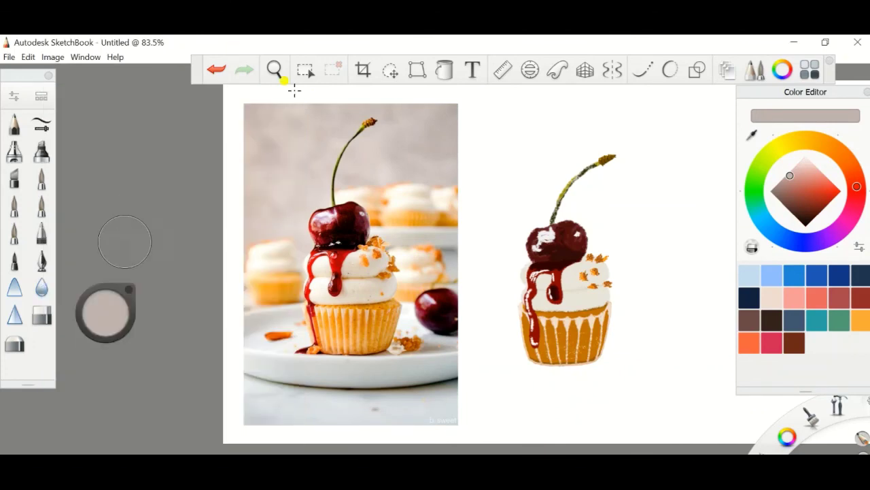
mouse_move(489, 136)
left_mouse_down()
mouse_move(632, 177)
mouse_move(503, 306)
left_mouse_up()
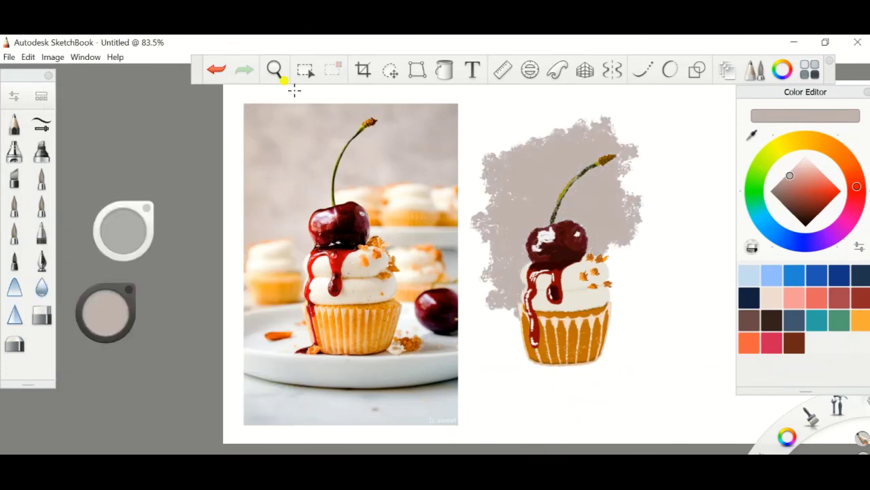
left_click_drag(646, 258, 503, 354)
left_click_drag(633, 326, 517, 408)
left_click_drag(618, 122, 653, 231)
left_click_drag(476, 232, 483, 313)
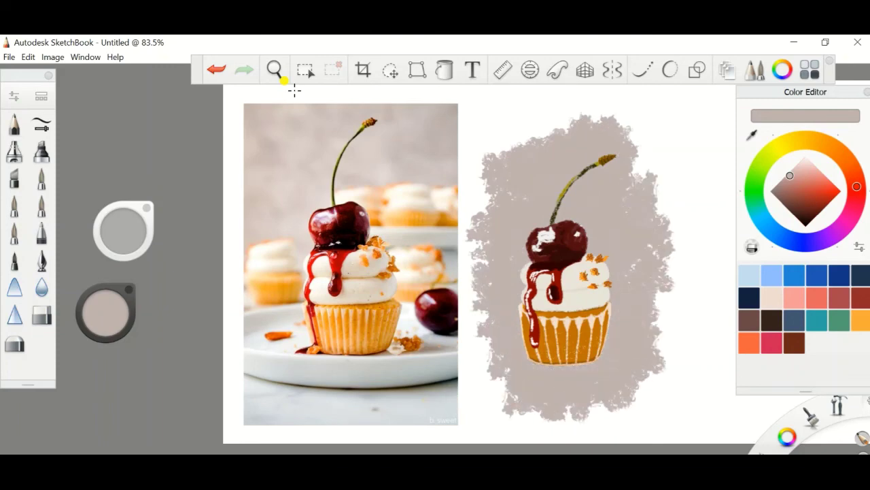
left_click_drag(490, 129, 598, 102)
mouse_move(476, 326)
left_mouse_down()
mouse_move(500, 381)
mouse_move(663, 381)
left_mouse_up()
left_click_drag(673, 211, 676, 242)
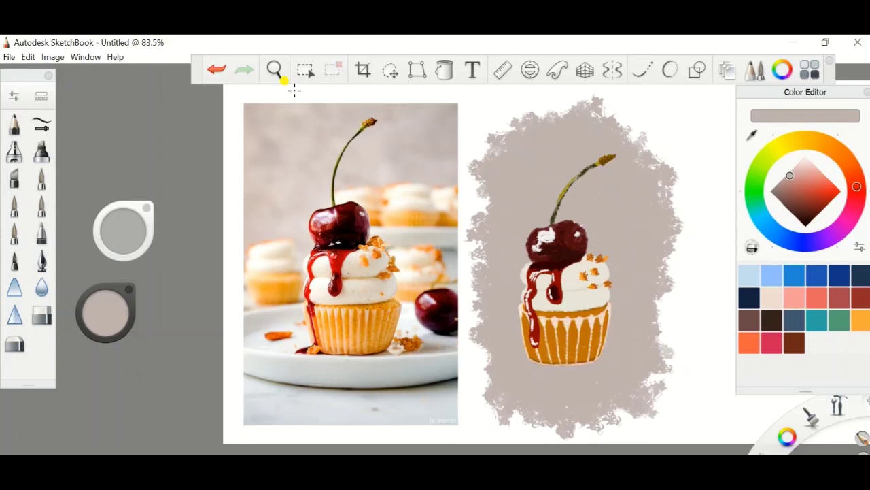
left_click(728, 70)
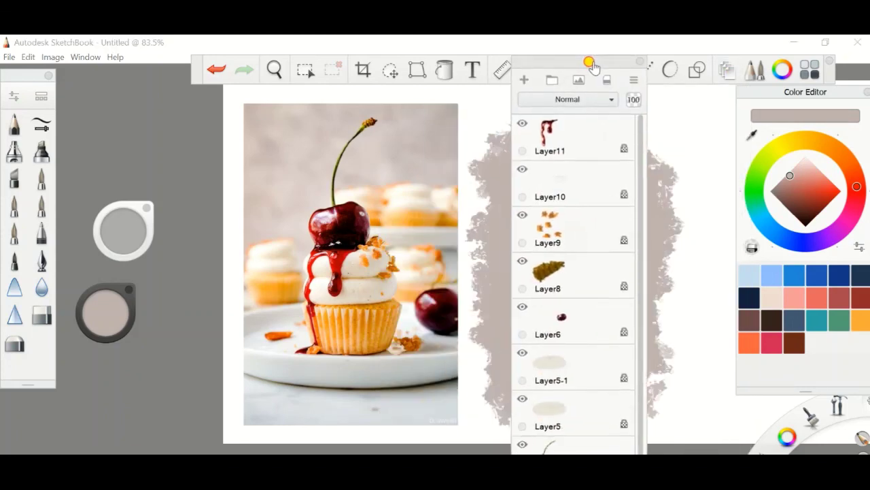
Move the layer list aside and fit the whole canvas into view
left_click_drag(572, 62, 762, 53)
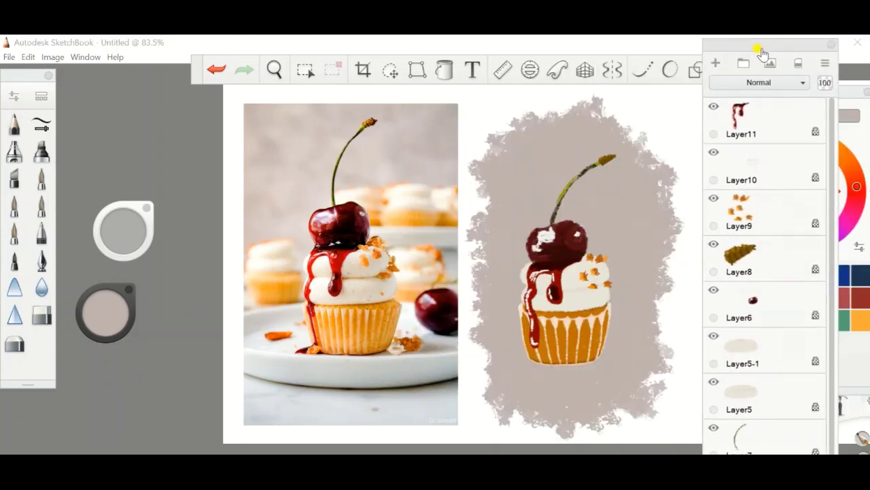
key("Home")
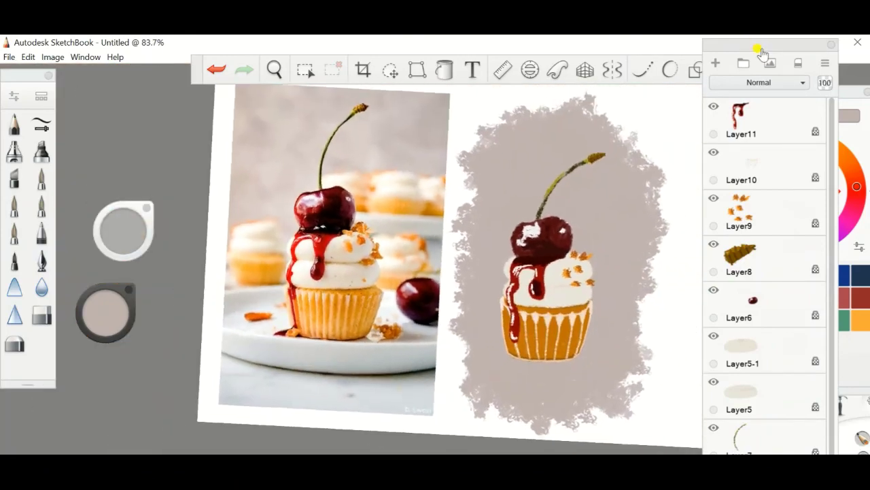